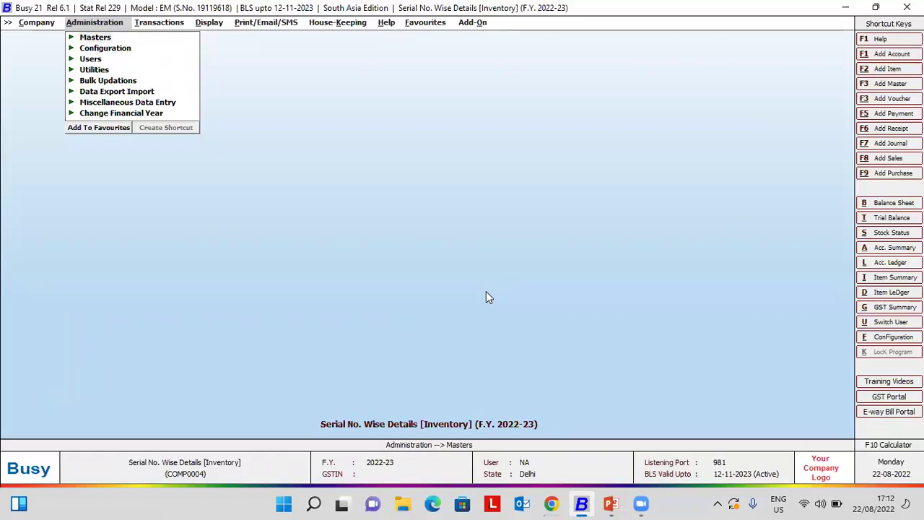
# - Open Configuration > Features / Options for the Serial No. Wise Details company
pyautogui.press('Down')
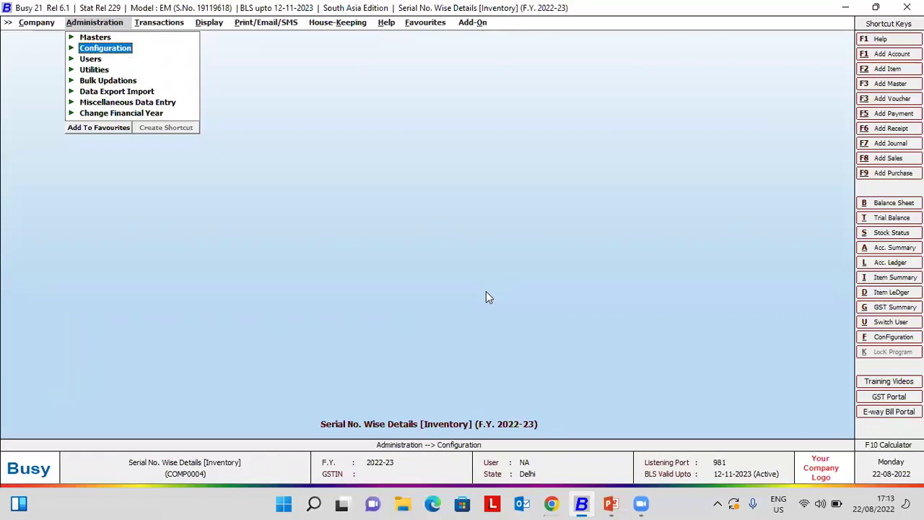
pyautogui.press('Return')
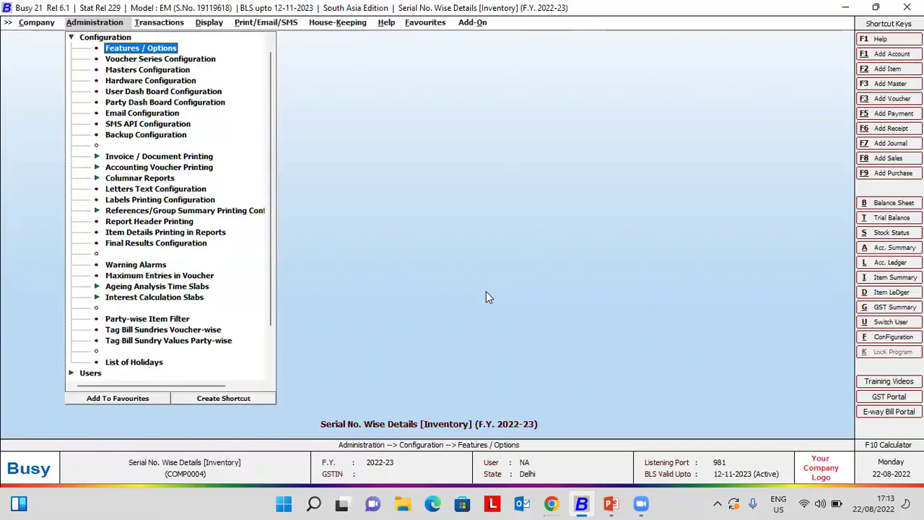
pyautogui.press('Return')
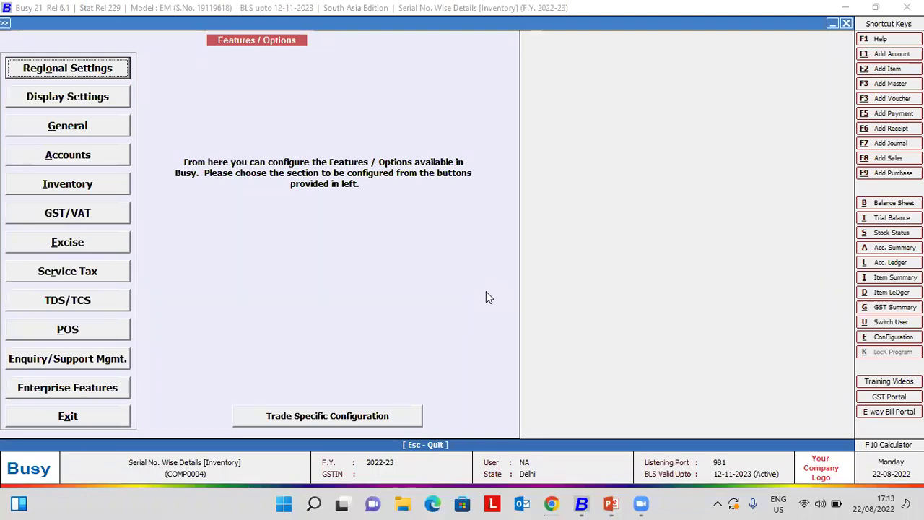
pyautogui.click(352, 417)
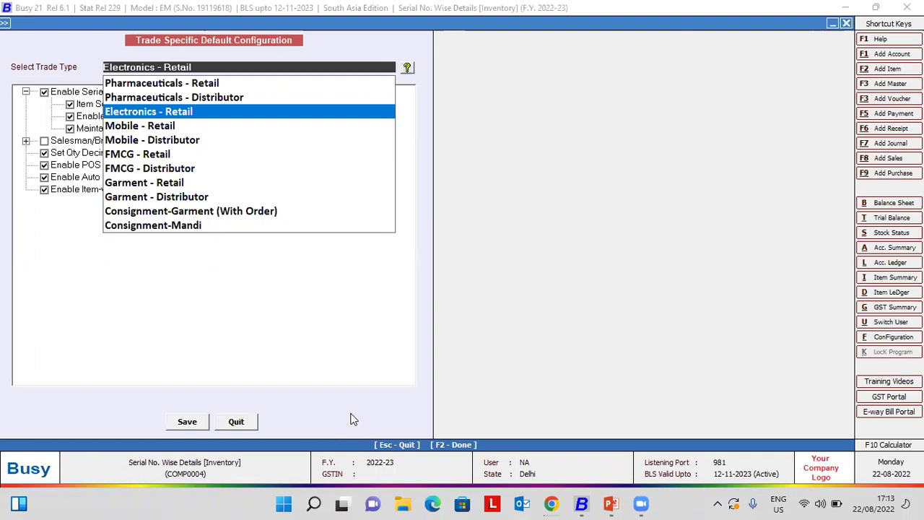
pyautogui.press('Escape')
pyautogui.press('Escape')
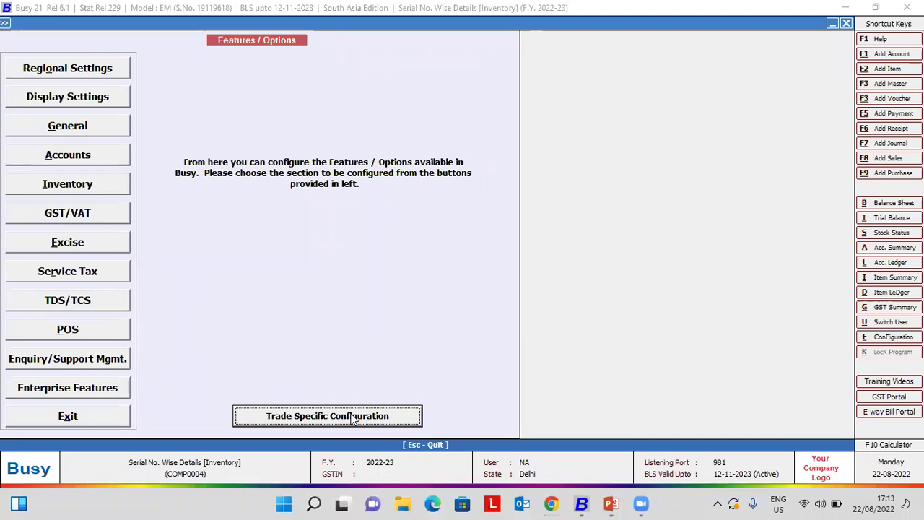
pyautogui.click(353, 419)
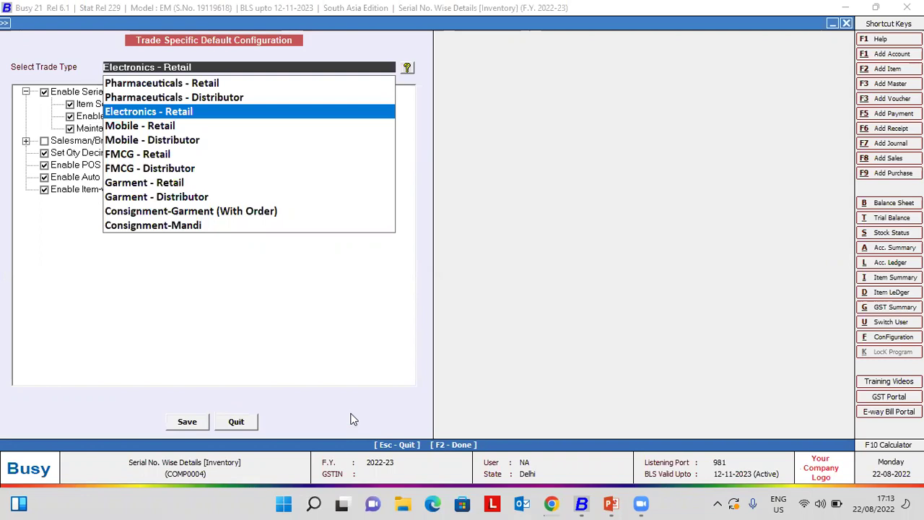
pyautogui.press('Escape')
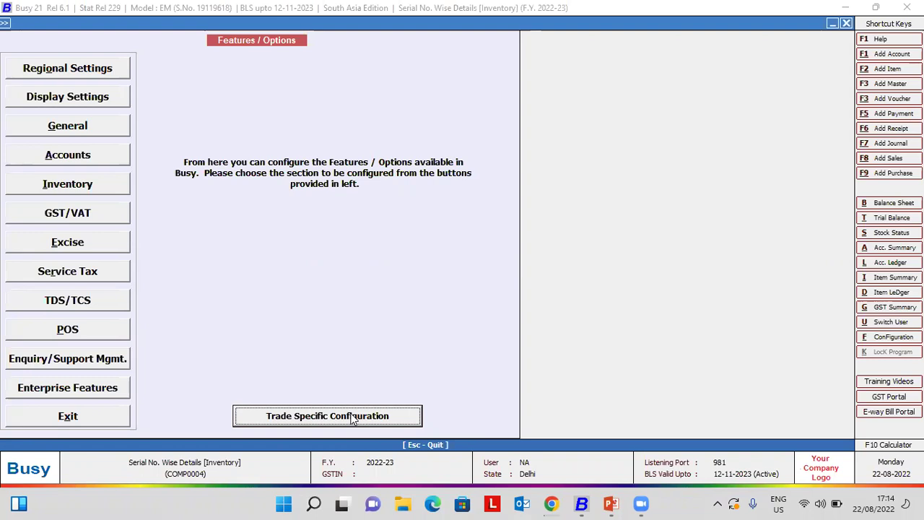
# - Search the Inventory feature options for 'serial' and configure Serial No.-wise Details
pyautogui.click(79, 188)
pyautogui.click(79, 188)
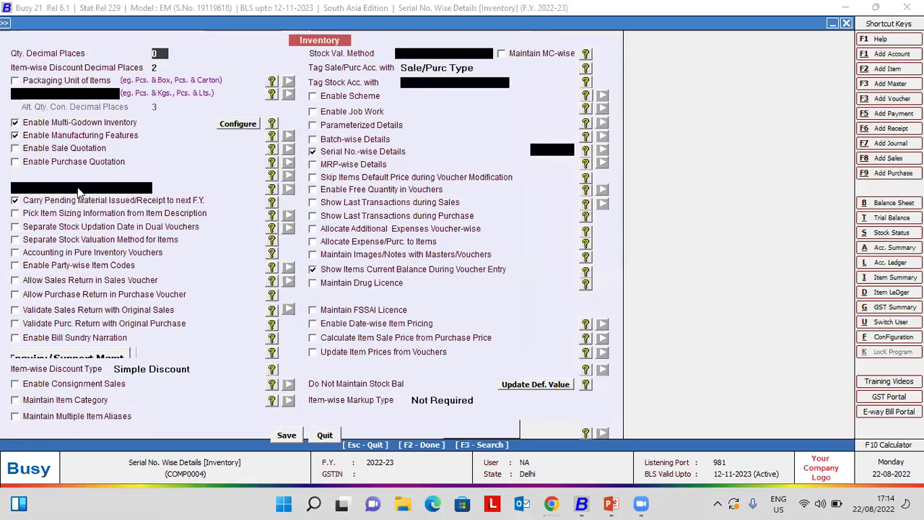
pyautogui.press('F3')
pyautogui.write('serial')
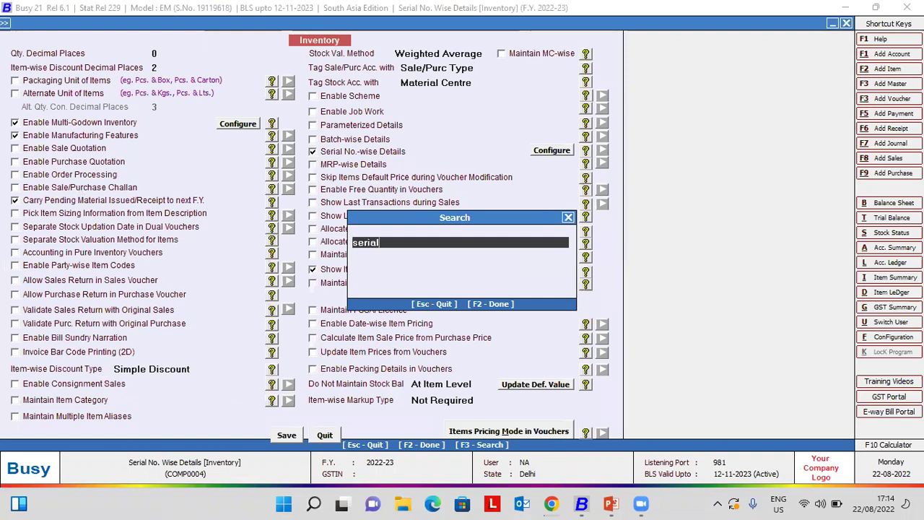
pyautogui.press('F2')
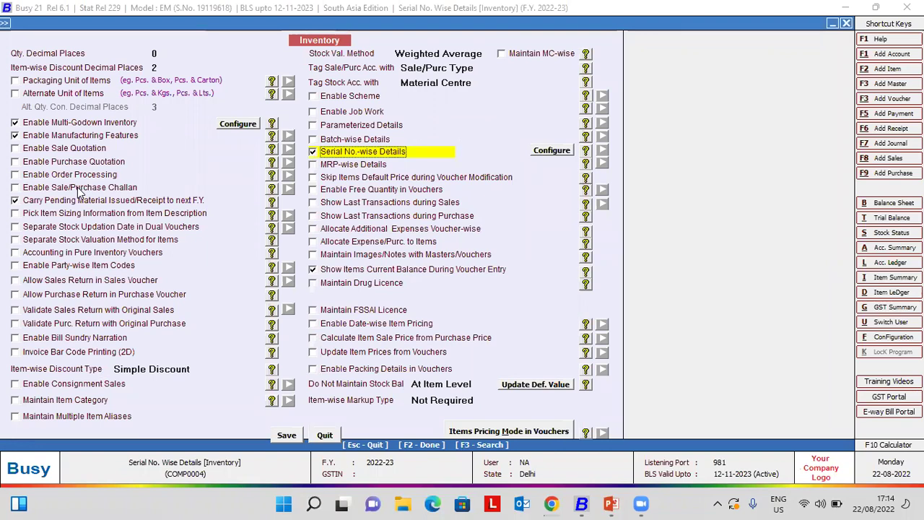
pyautogui.click(548, 152)
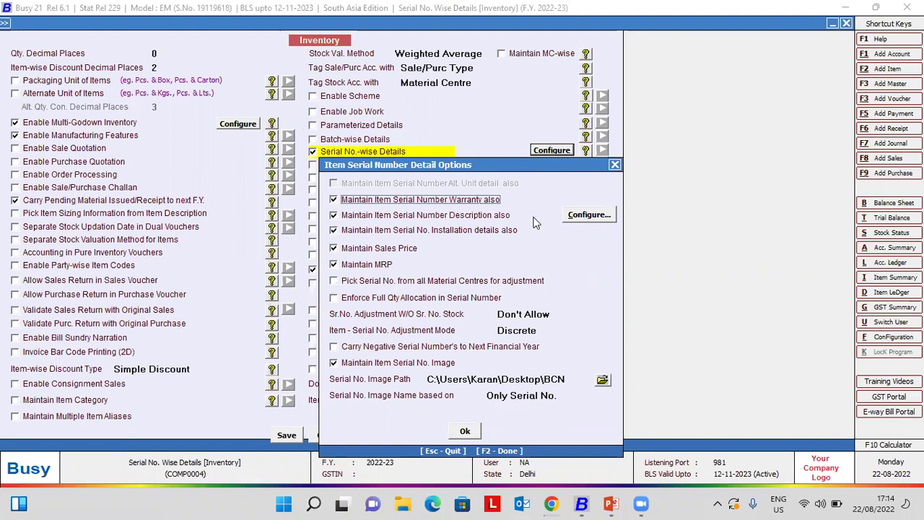
# - Open the serial number description setup showing the lines Ton and S/W
pyautogui.click(568, 221)
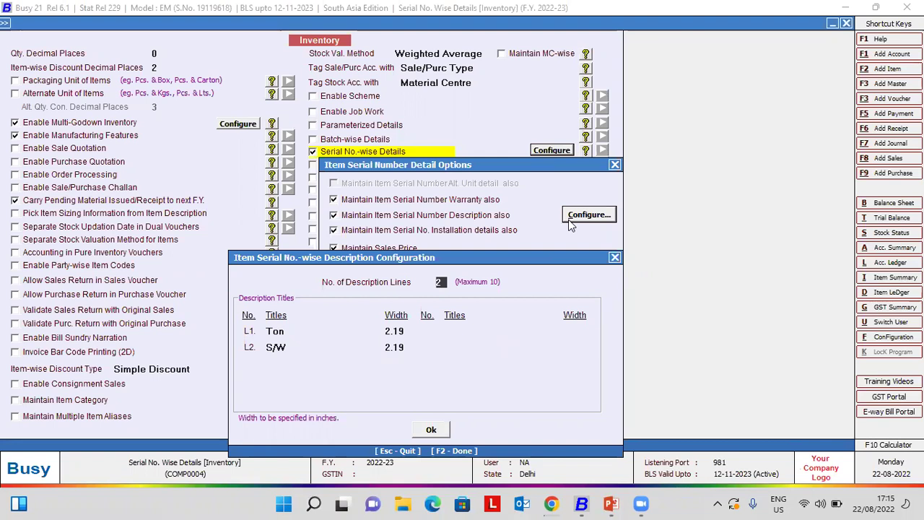
# - Close the Item Serial No.-wise Description Configuration dialog
pyautogui.press('Escape')
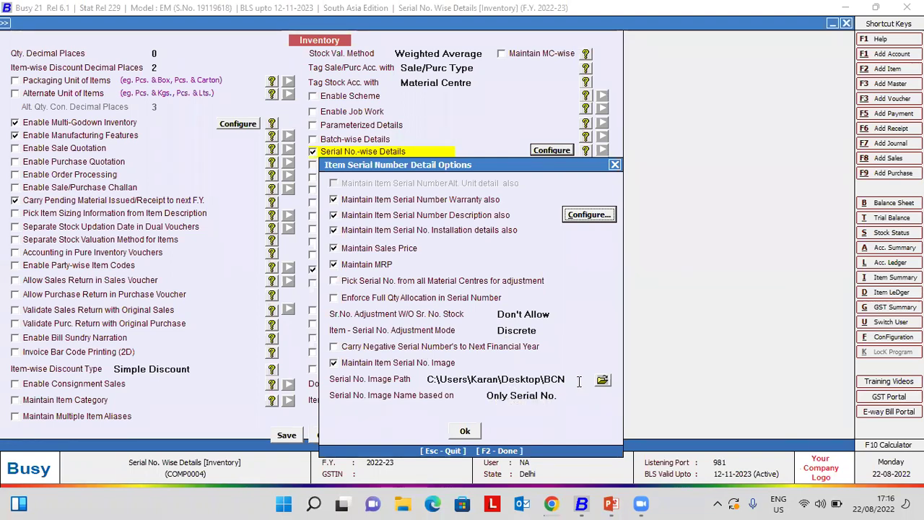
# - Keep serial image names based on Only Serial No. and close the detail options
pyautogui.click(460, 385)
pyautogui.moveTo(460, 385); pyautogui.dragTo(416, 388)
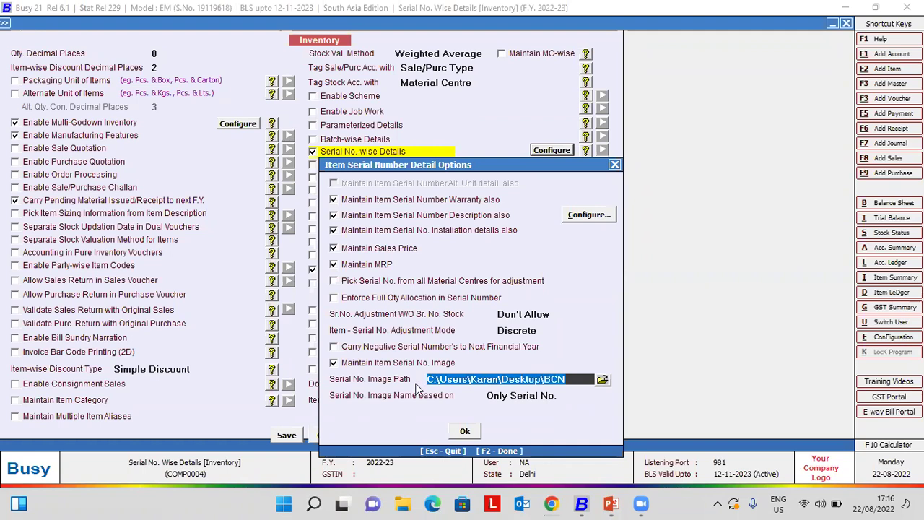
pyautogui.click(559, 395)
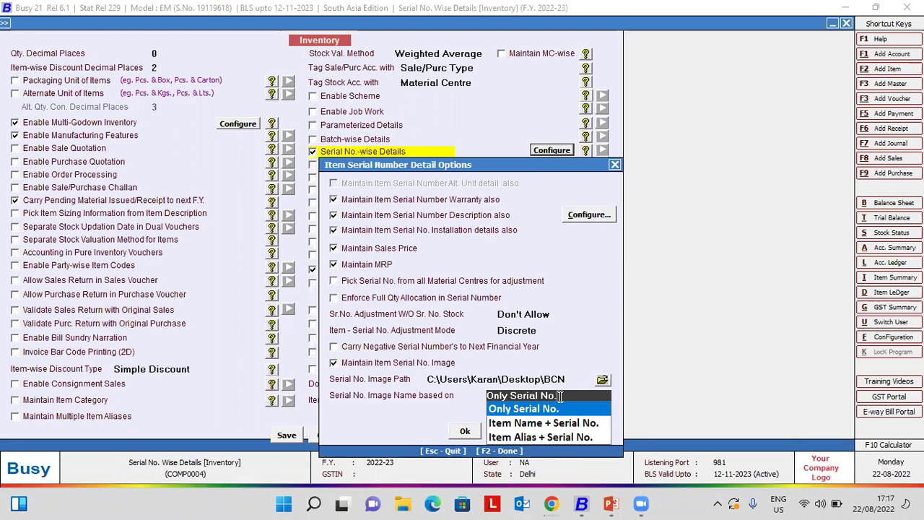
pyautogui.press('Return')
pyautogui.press('Return')
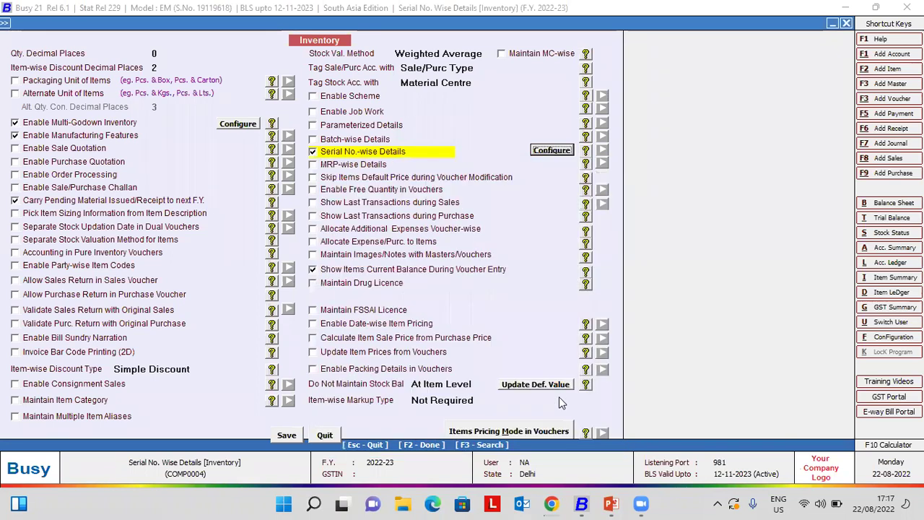
# - Save the inventory settings and open the Air Conditioner item master for modification
pyautogui.press('Escape')
pyautogui.press('Return')
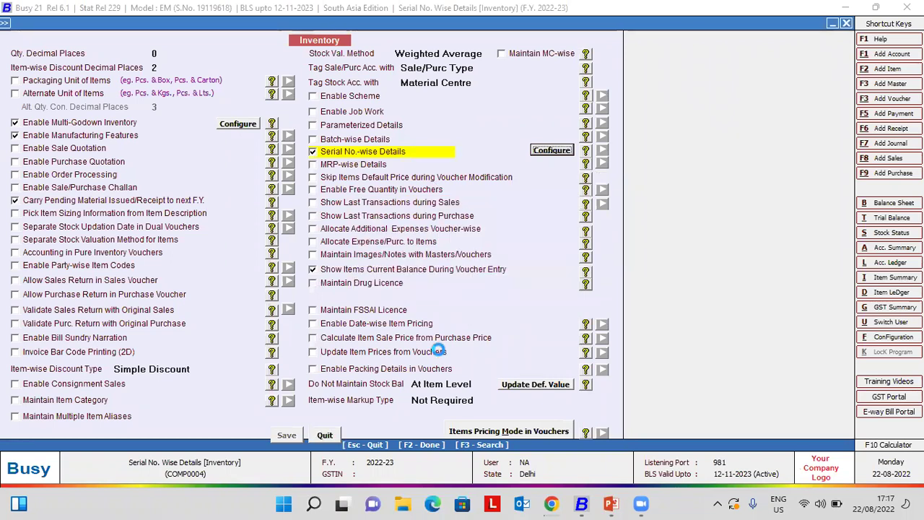
pyautogui.press('Escape')
pyautogui.press('Escape')
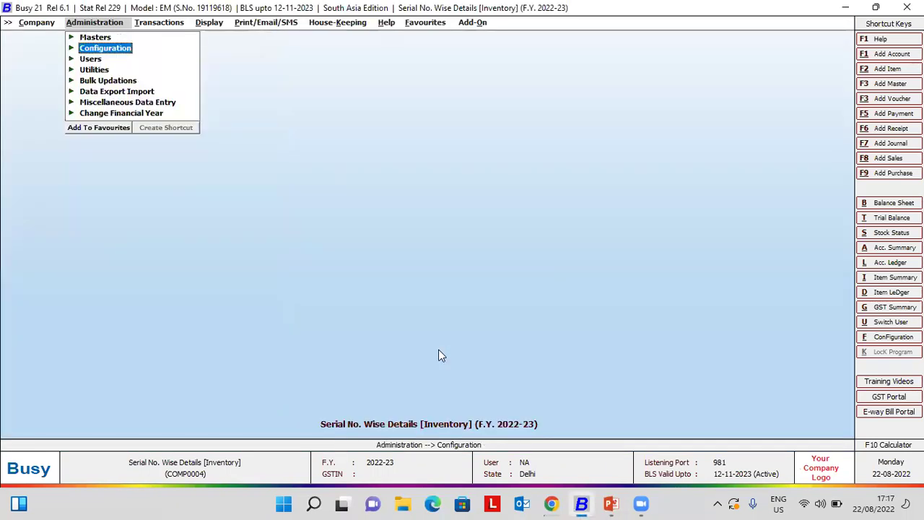
pyautogui.press('Up')
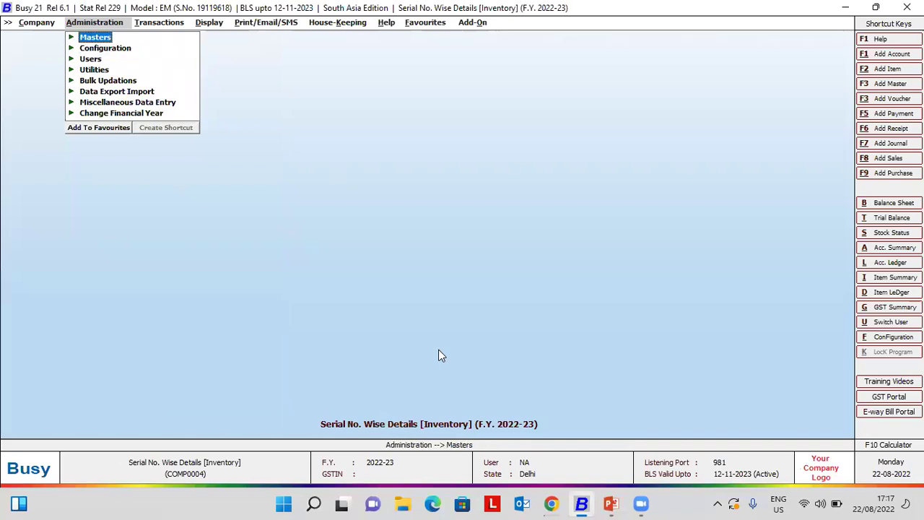
pyautogui.press('Return')
pyautogui.press('Down')
pyautogui.press('Down')
pyautogui.press('Down')
pyautogui.press('Return')
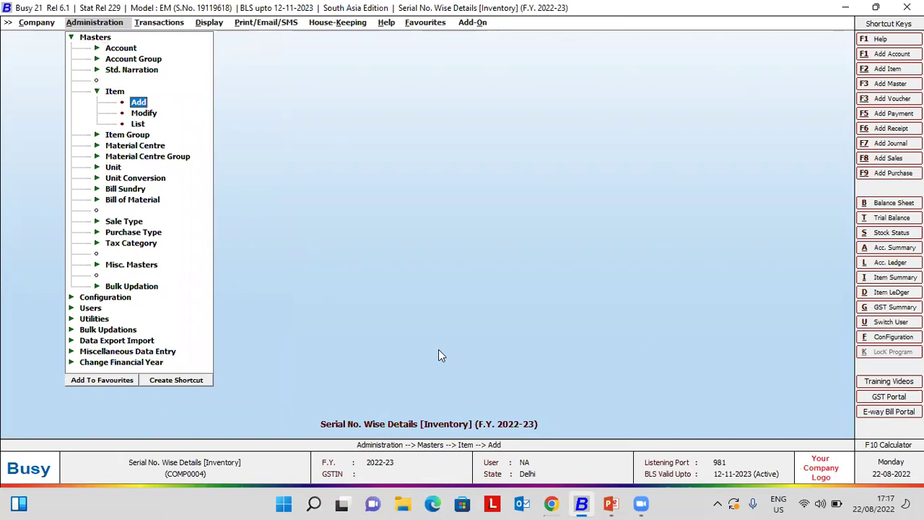
pyautogui.press('Down')
pyautogui.press('Return')
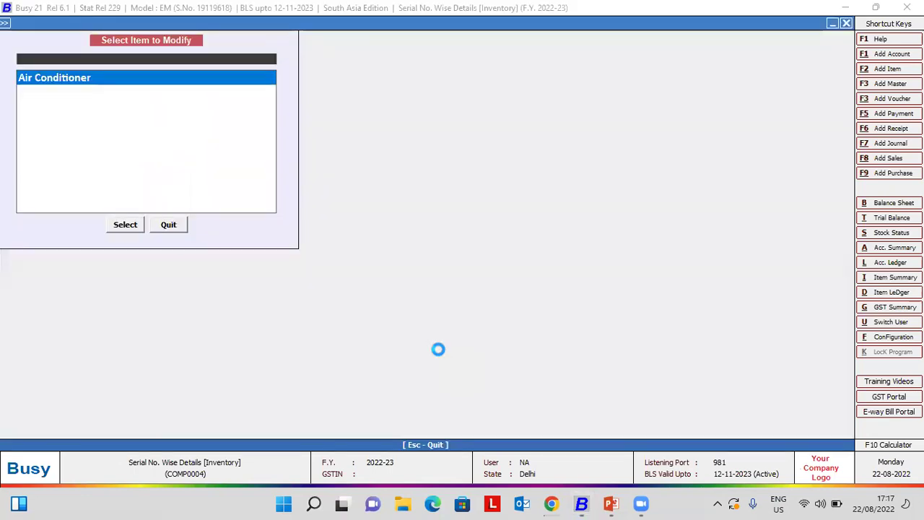
pyautogui.press('Return')
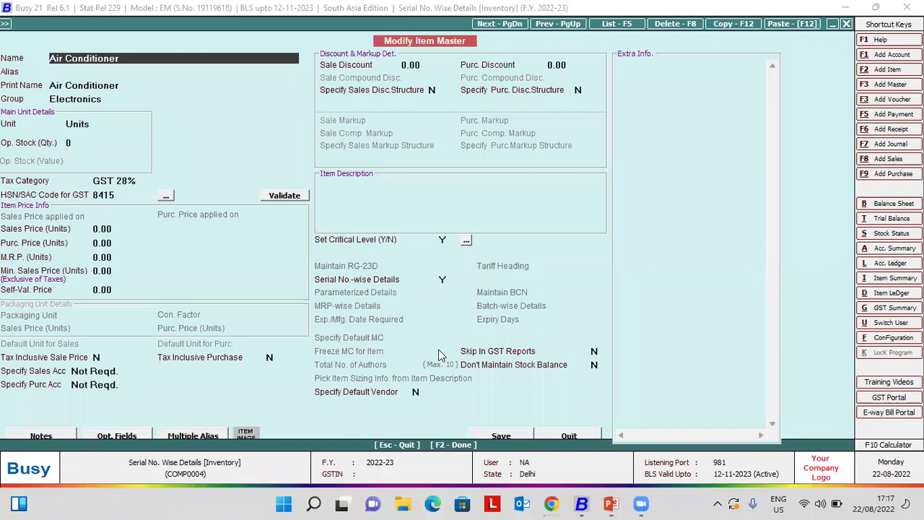
pyautogui.press('Return')
pyautogui.press('Return')
pyautogui.press('Return')
pyautogui.press('Return')
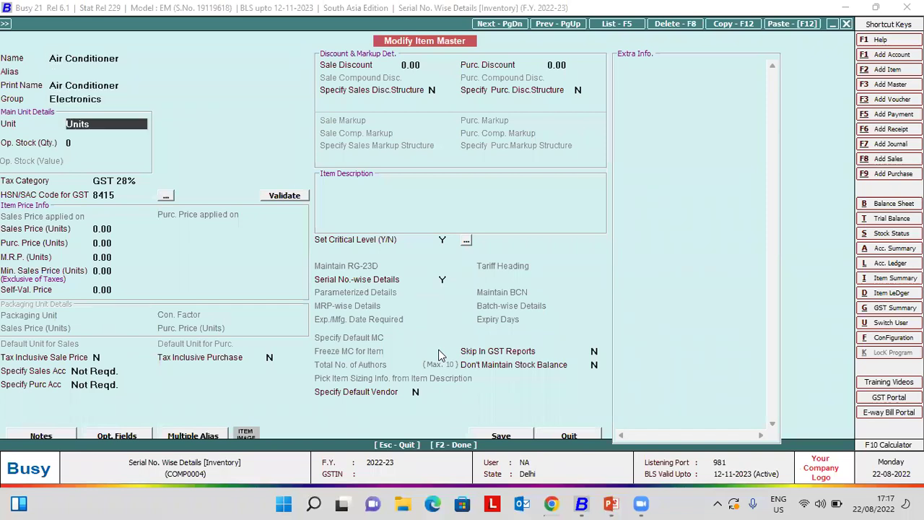
pyautogui.press('Return')
pyautogui.press('Return')
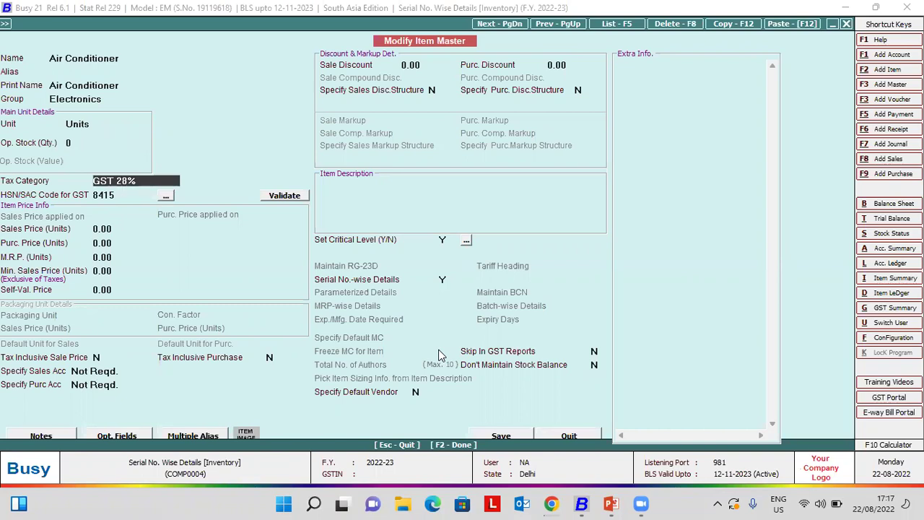
pyautogui.press('Return')
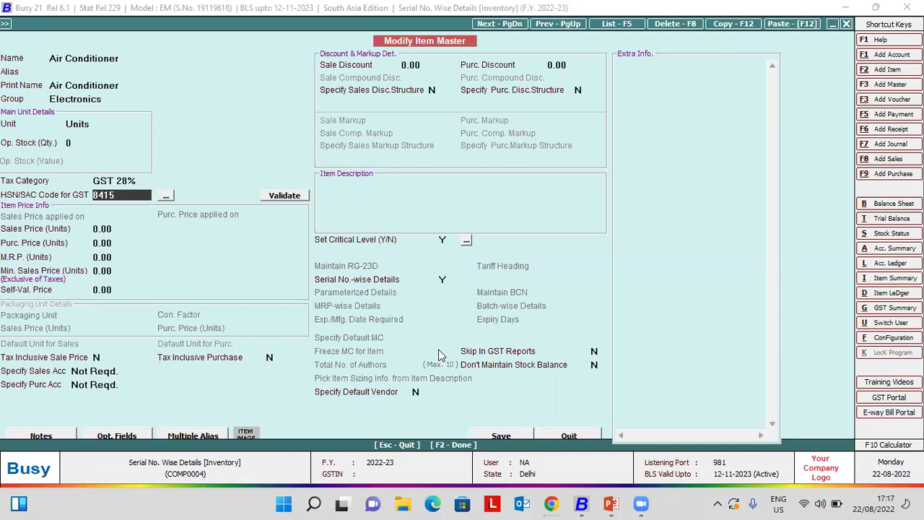
pyautogui.press('Return')
pyautogui.press('Return')
pyautogui.press('Return')
pyautogui.press('Return')
pyautogui.press('Return')
pyautogui.press('Return')
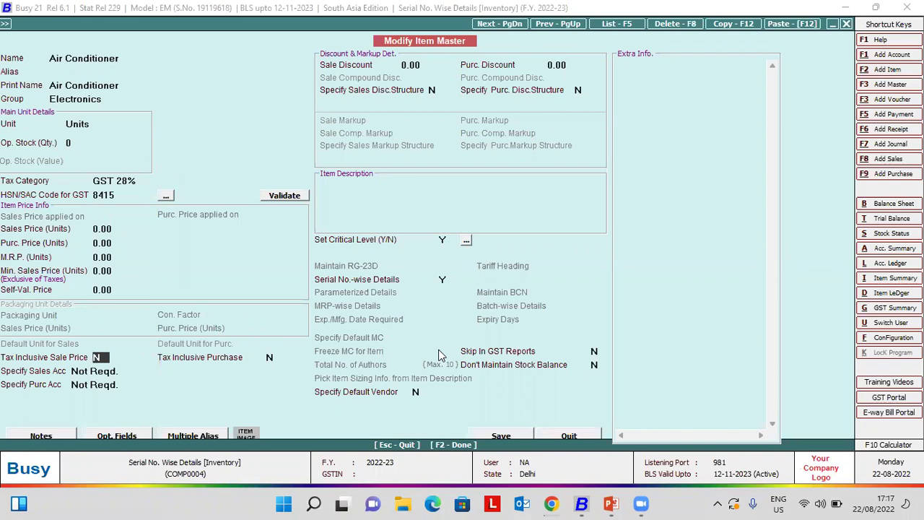
pyautogui.press('Return')
pyautogui.press('Return')
pyautogui.press('Return')
pyautogui.press('Return')
pyautogui.press('Return')
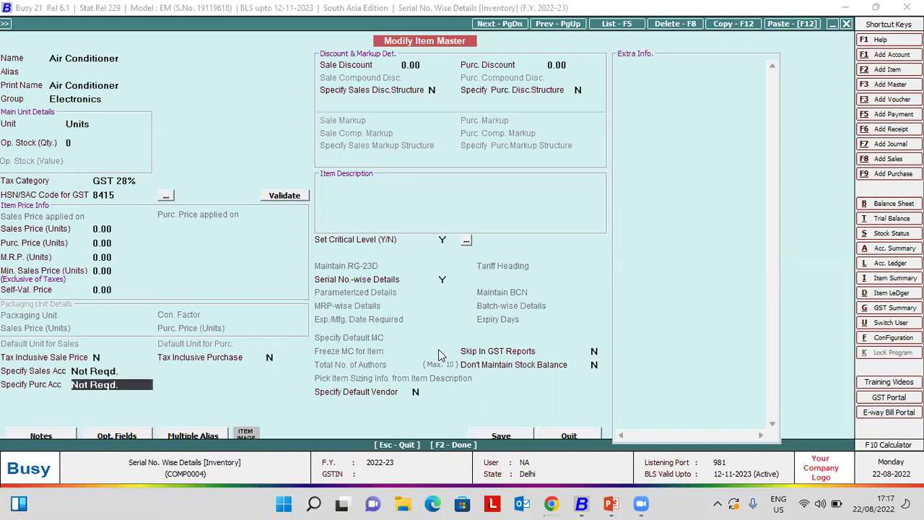
pyautogui.press('Return')
pyautogui.press('Return')
pyautogui.press('Return')
pyautogui.press('Return')
pyautogui.press('Return')
pyautogui.press('Return')
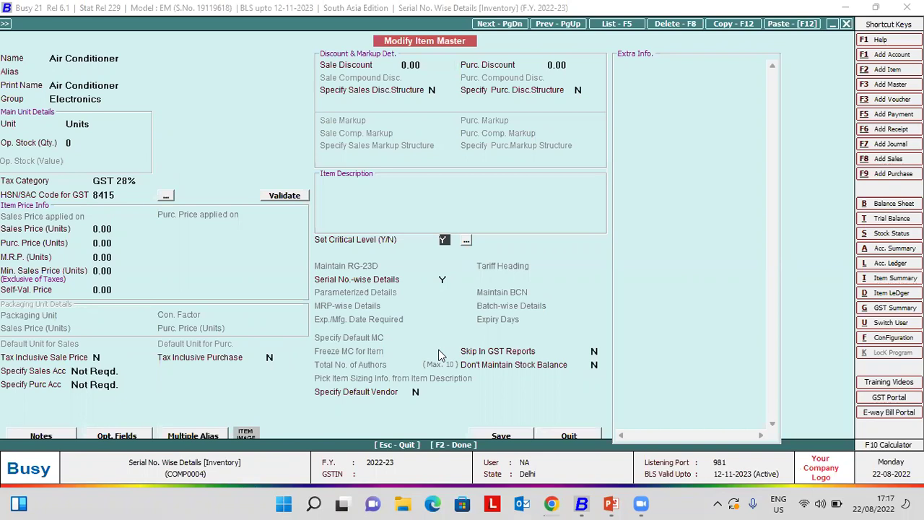
pyautogui.click(445, 278)
# - Keep automatic serial numbering starting at 1,001 with Yearly renumbering
pyautogui.press('Return')
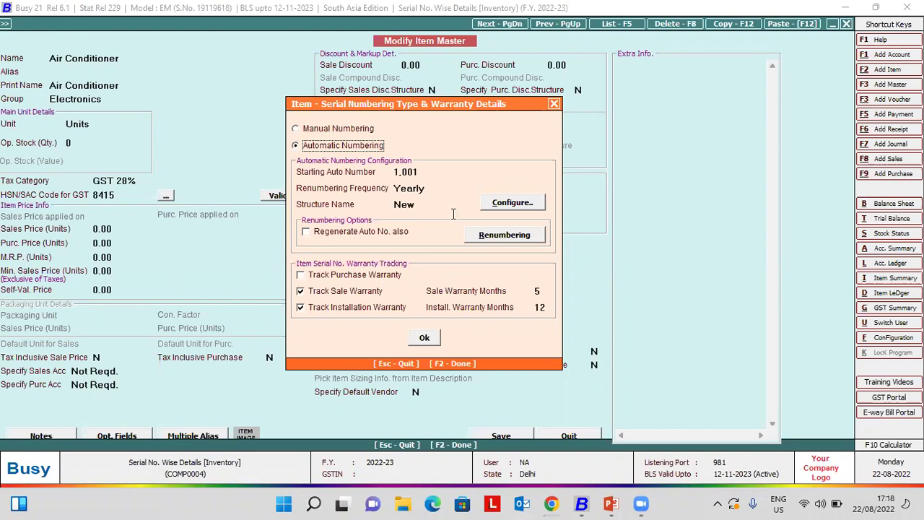
pyautogui.click(427, 175)
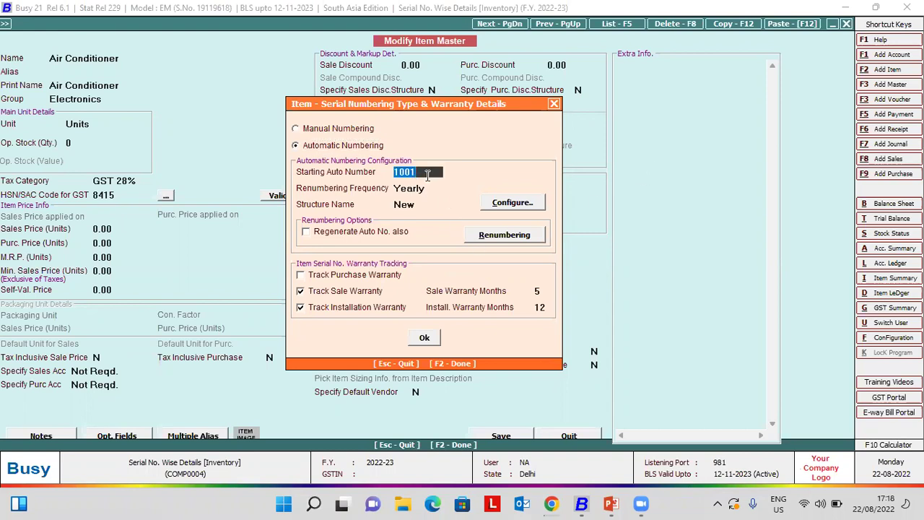
pyautogui.press('Return')
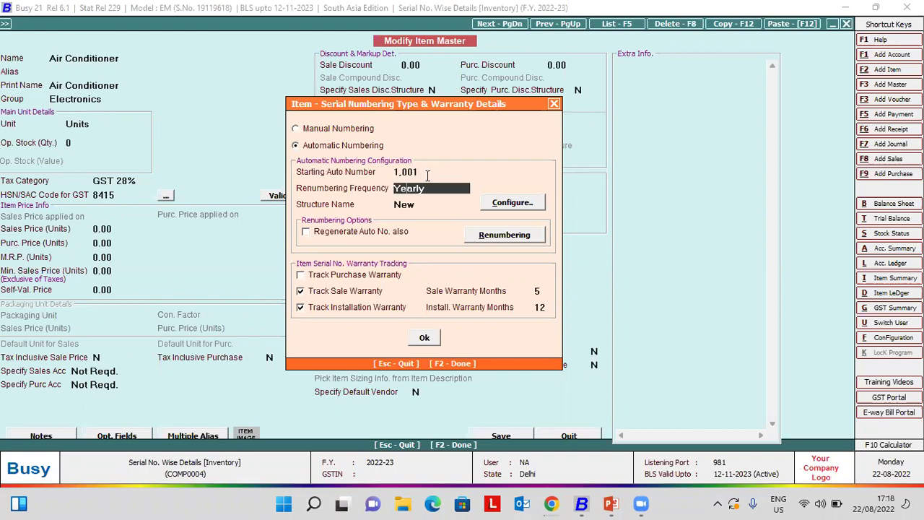
pyautogui.press('Return')
pyautogui.press('Up')
pyautogui.press('space')
pyautogui.press('Up')
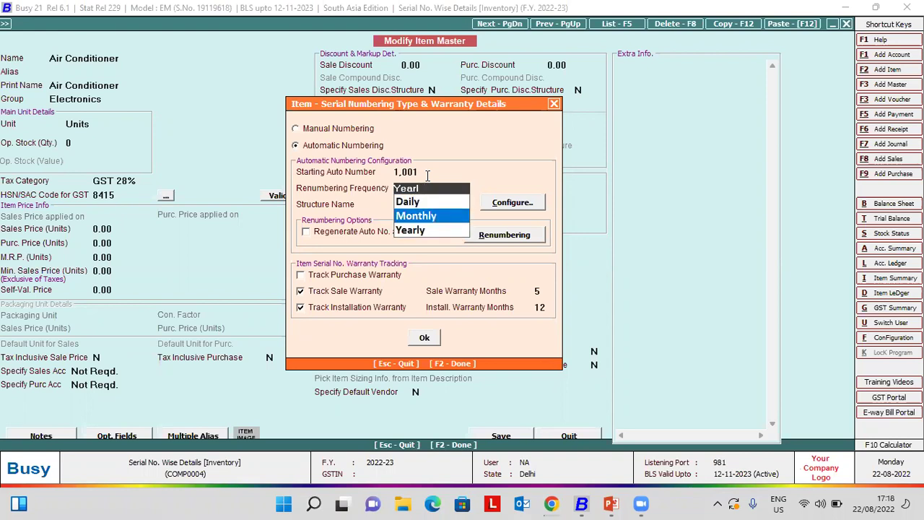
pyautogui.press('Down')
pyautogui.press('Return')
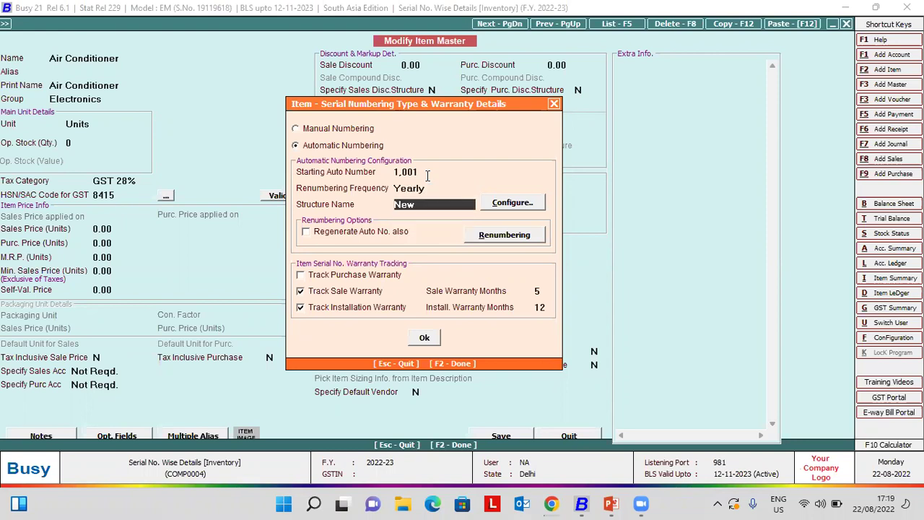
# - Save the New structure: a 2-digit YEAR followed by a 9-digit AUTO_NUM
pyautogui.click(508, 204)
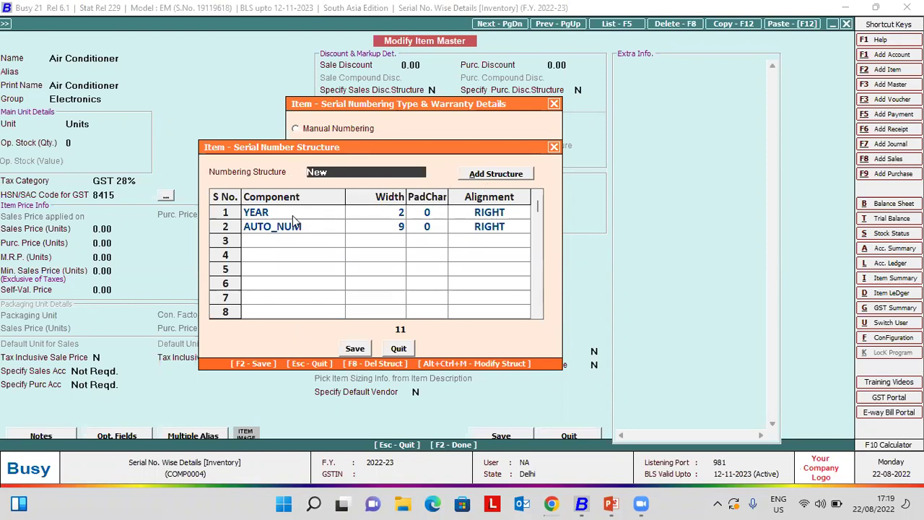
pyautogui.press('Return')
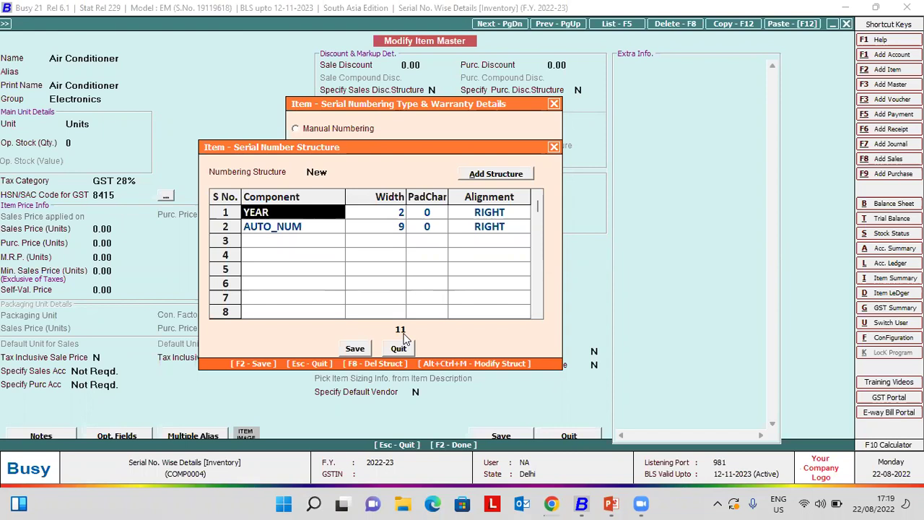
pyautogui.moveTo(430, 147); pyautogui.dragTo(448, 237)
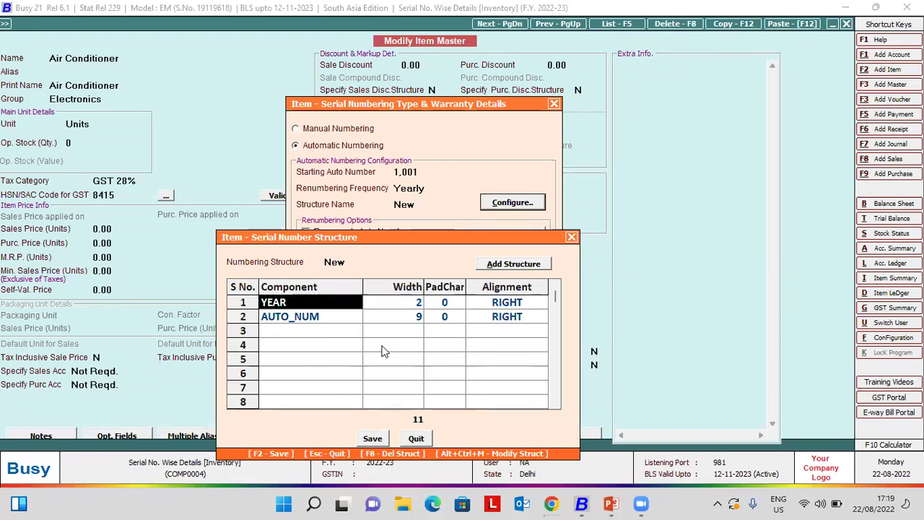
pyautogui.click(380, 441)
# - Dismiss the Saved message and enter initial warranty values, sale warranty 1 month
pyautogui.press('Return')
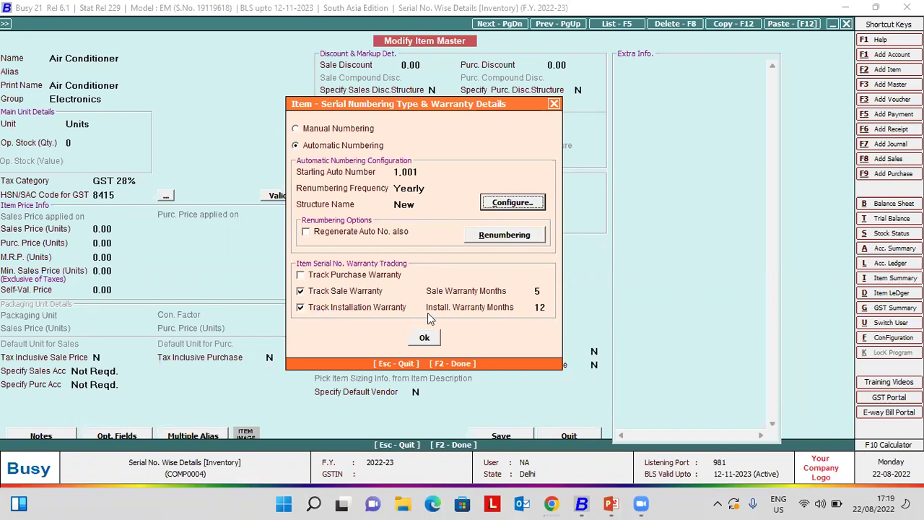
pyautogui.click(545, 289)
pyautogui.write('1')
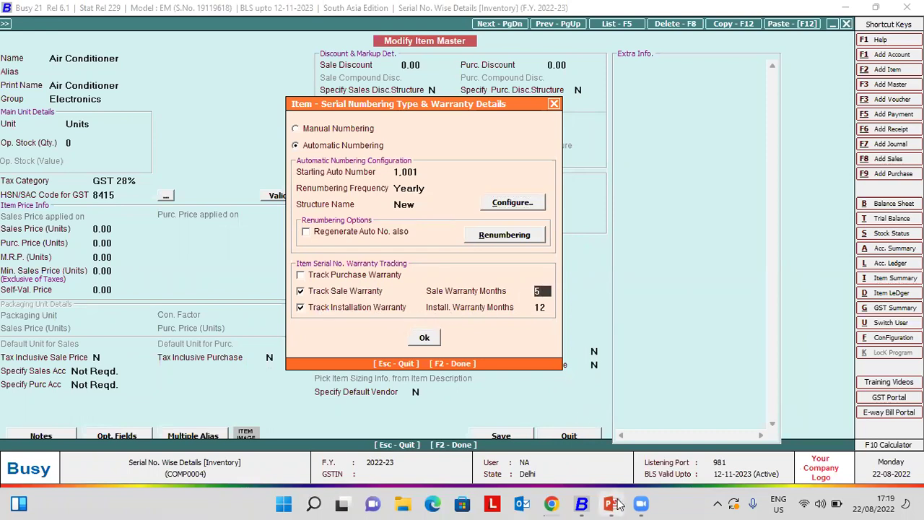
pyautogui.moveTo(617, 504)
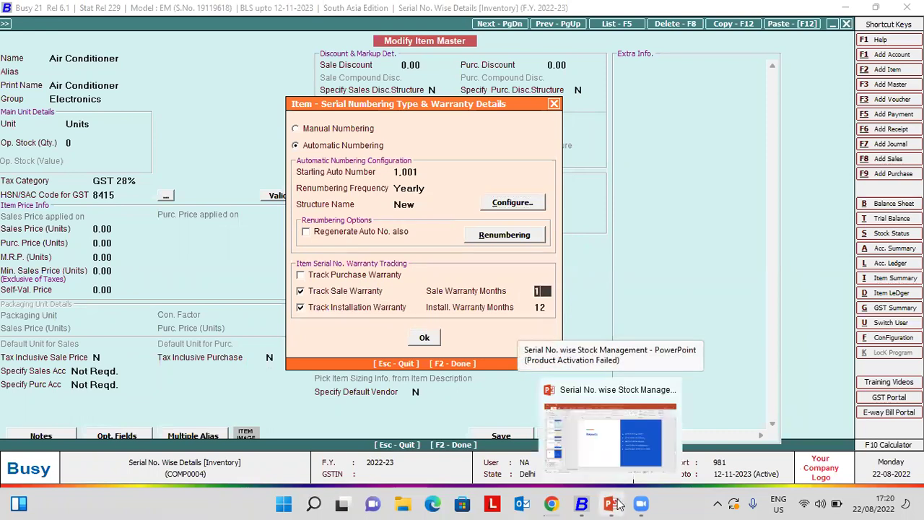
pyautogui.press('Return')
pyautogui.press('Return')
pyautogui.write('2')
pyautogui.press('Return')
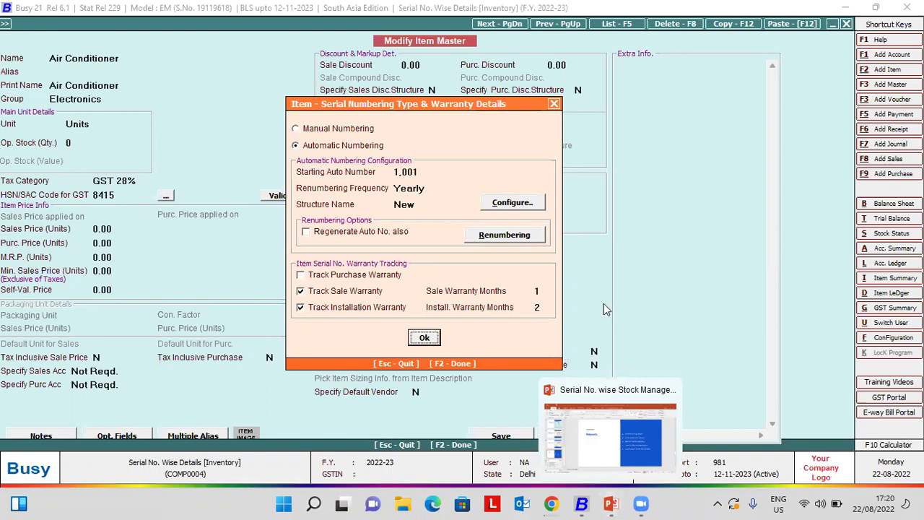
# - Correct the sale warranty to 2 months, installation warranty to 1 month, and save the item
pyautogui.click(545, 290)
pyautogui.write('2')
pyautogui.press('Return')
pyautogui.press('Return')
pyautogui.write('1')
pyautogui.press('Return')
pyautogui.press('Return')
pyautogui.press('F2')
pyautogui.press('Return')
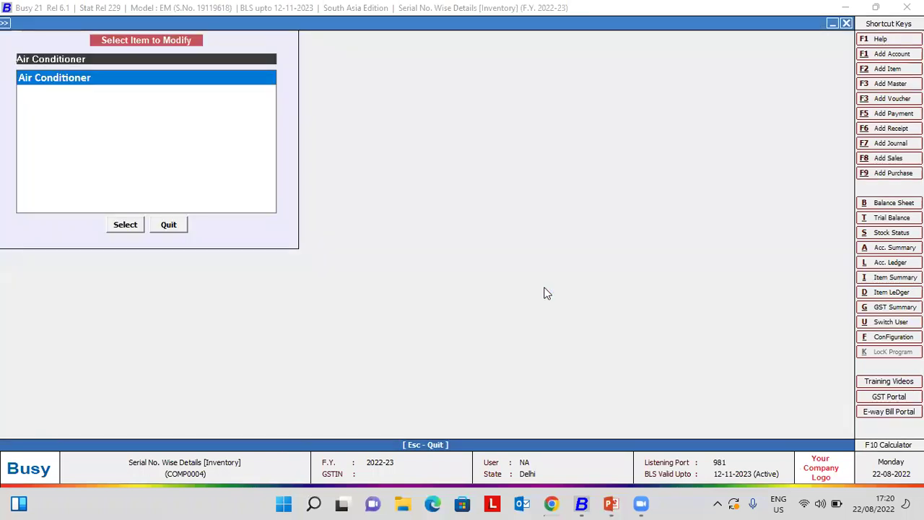
# - Add a Main-series purchase voucher 1001 dated 20-08-2022 with I/GST-ItemWise type
pyautogui.press('Escape')
pyautogui.press('Escape')
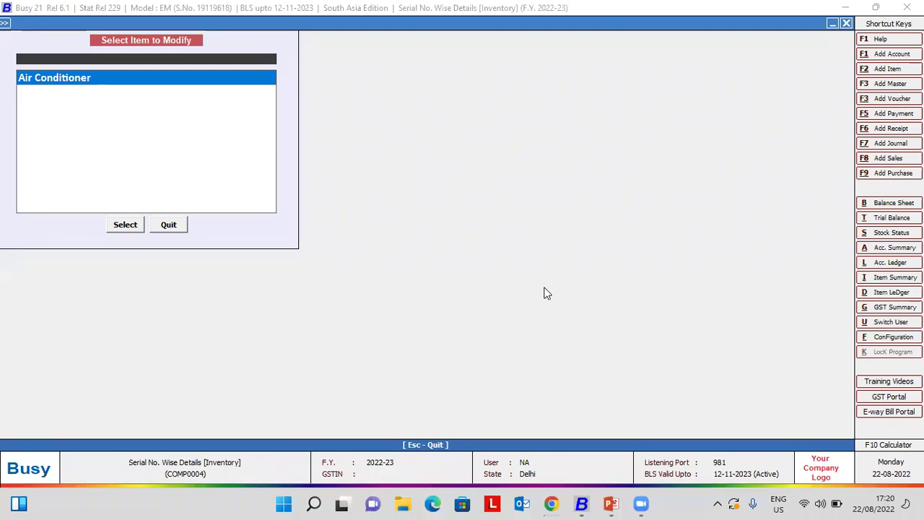
pyautogui.press('Right')
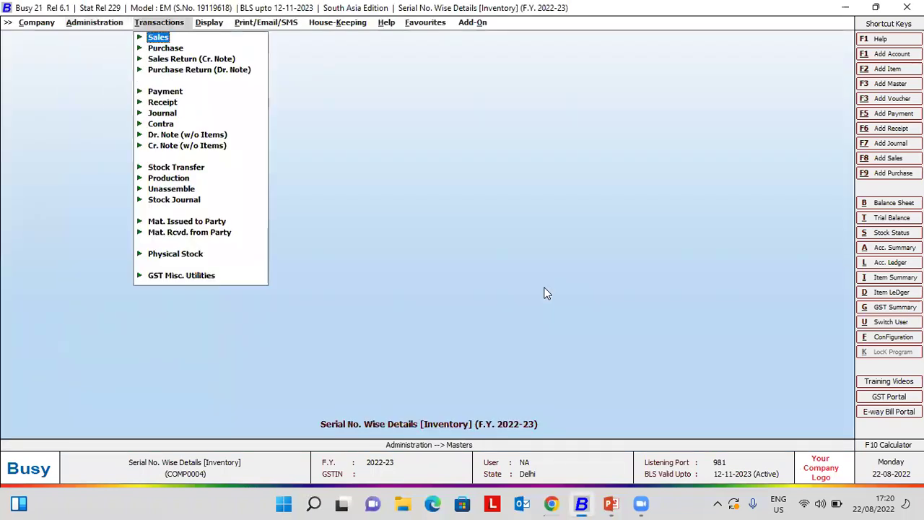
pyautogui.press('Down')
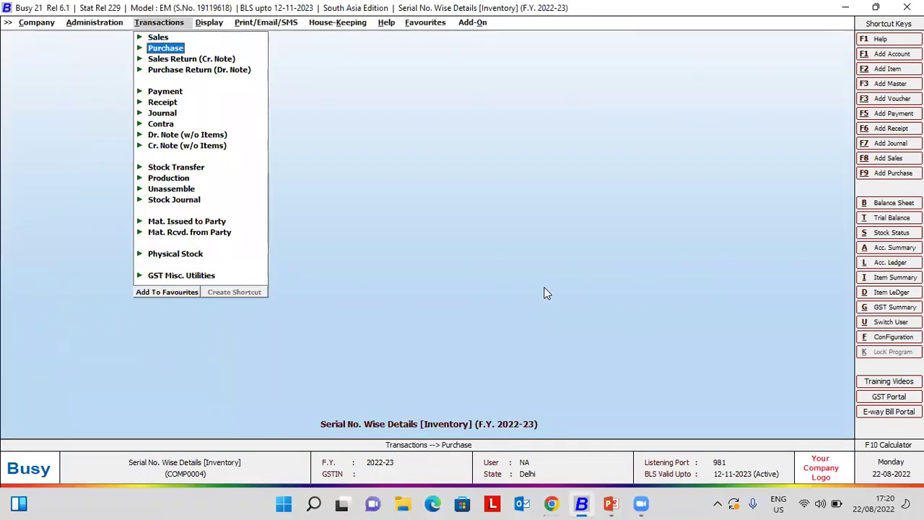
pyautogui.press('Return')
pyautogui.press('Return')
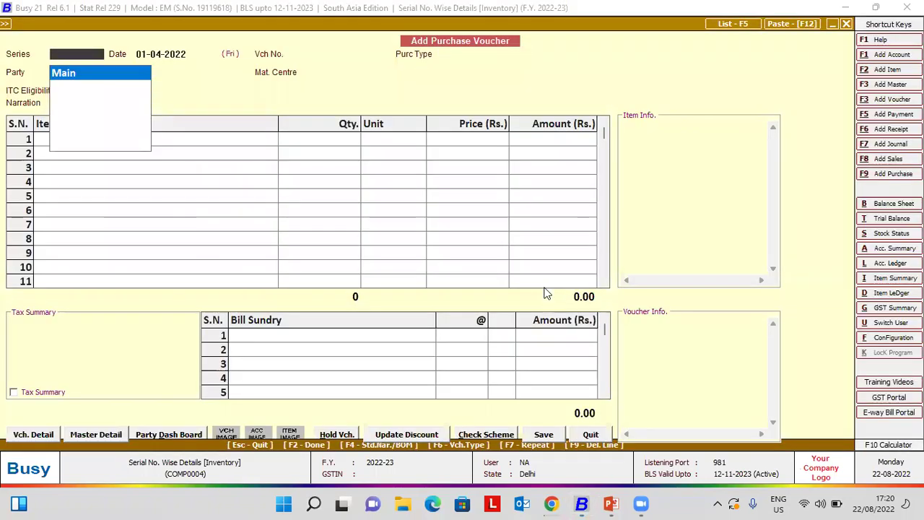
pyautogui.press('Return')
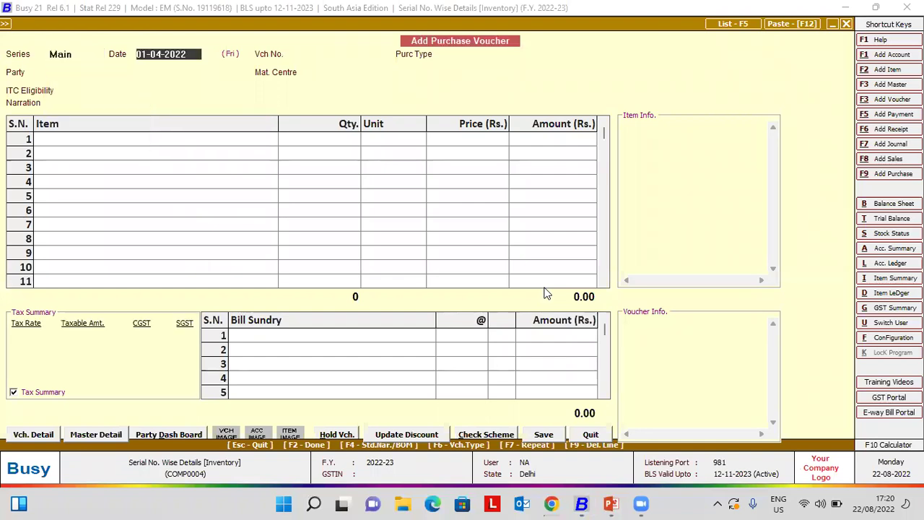
pyautogui.write('20-08')
pyautogui.press('Return')
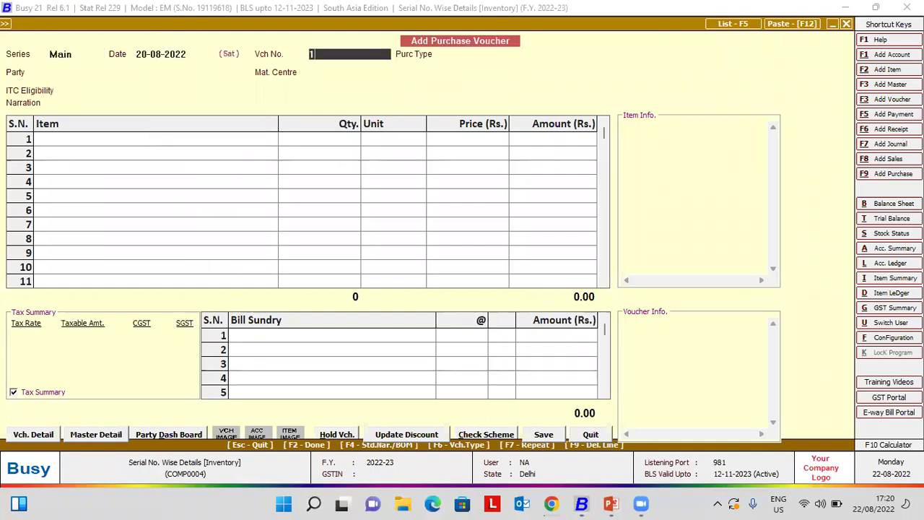
pyautogui.press('Return')
pyautogui.write('ite')
pyautogui.press('Return')
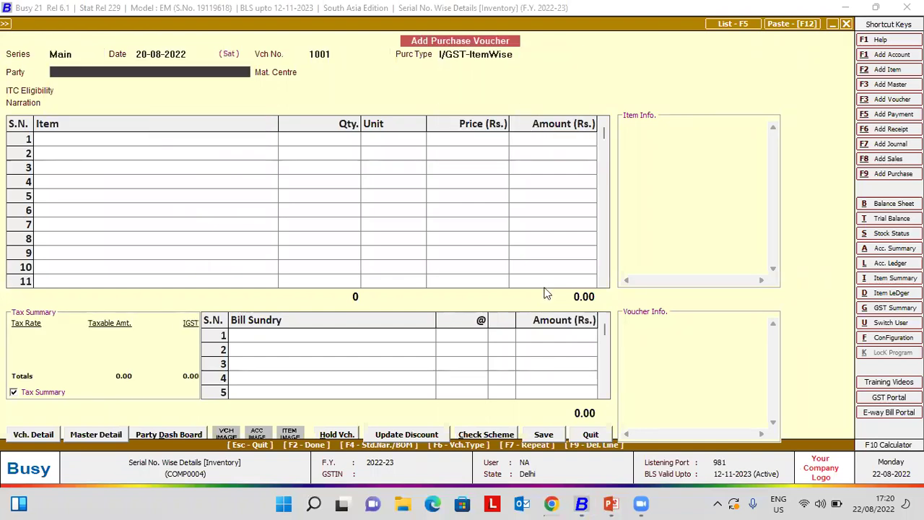
# - Choose INDIAMART INTERMESH LTD. as party with Main Store and Input Goods/Services eligibility
pyautogui.press('Down')
pyautogui.press('Down')
pyautogui.press('Return')
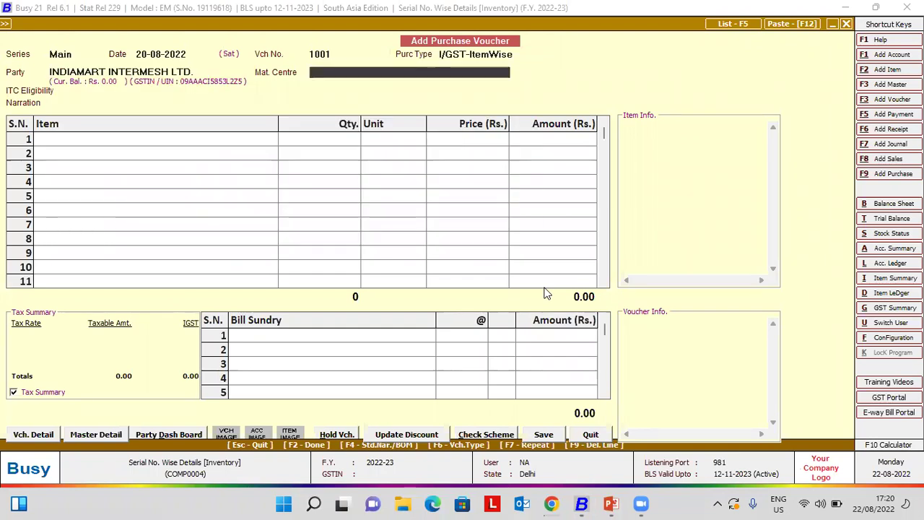
pyautogui.press('Return')
pyautogui.press('Return')
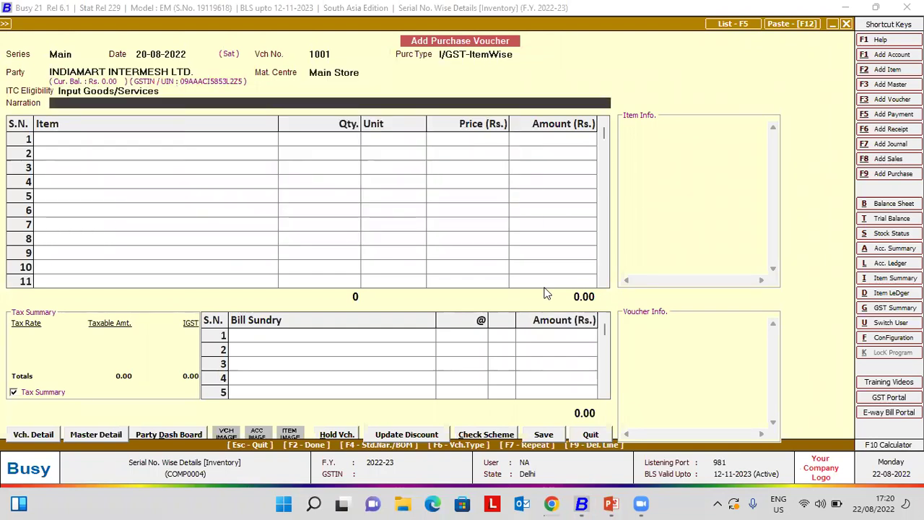
pyautogui.press('Return')
pyautogui.press('Return')
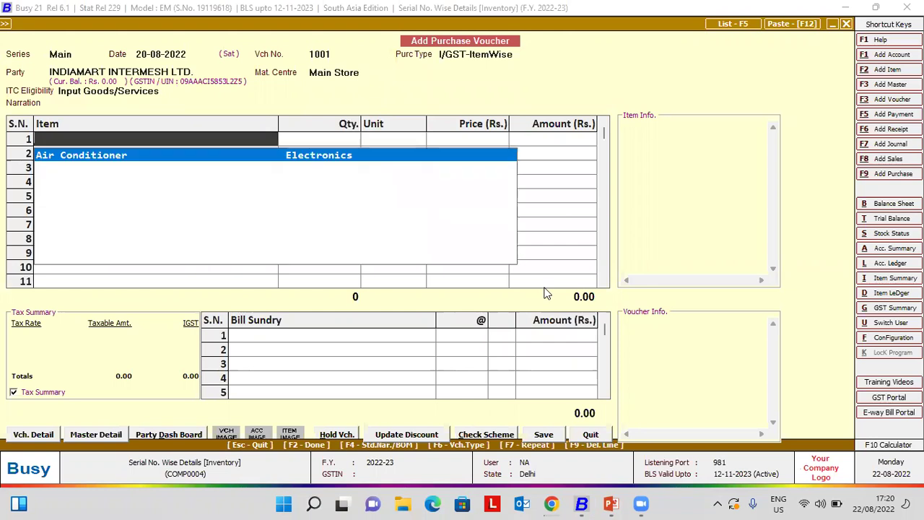
pyautogui.press('Return')
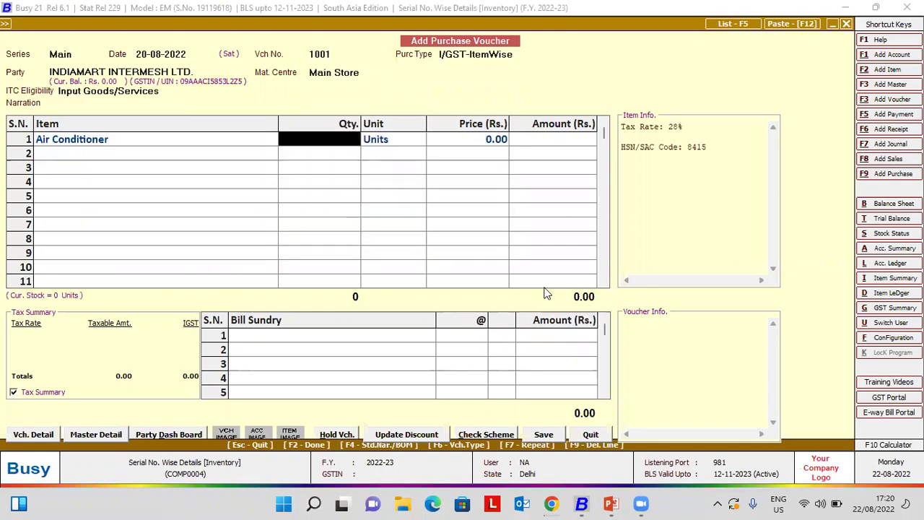
pyautogui.write('5')
pyautogui.press('BackSpace')
pyautogui.write('4')
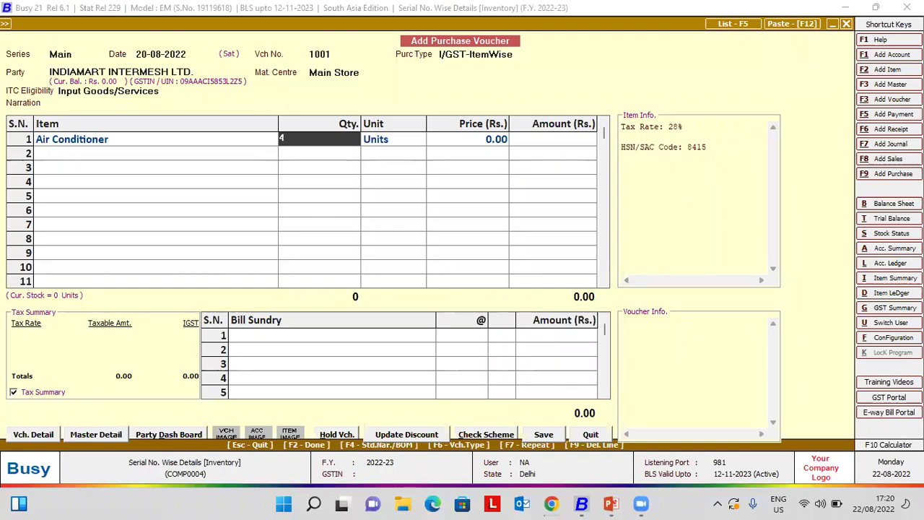
pyautogui.press('Return')
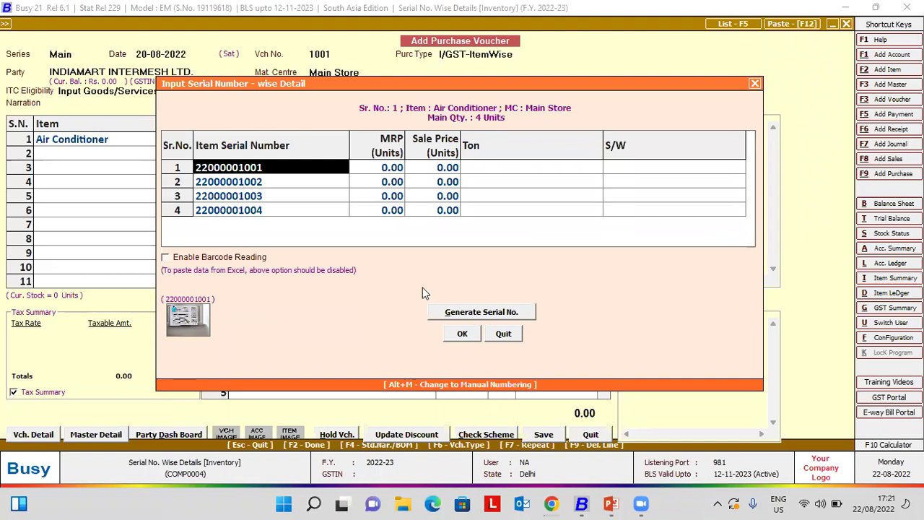
pyautogui.click(166, 258)
pyautogui.click(215, 257)
pyautogui.press('Return')
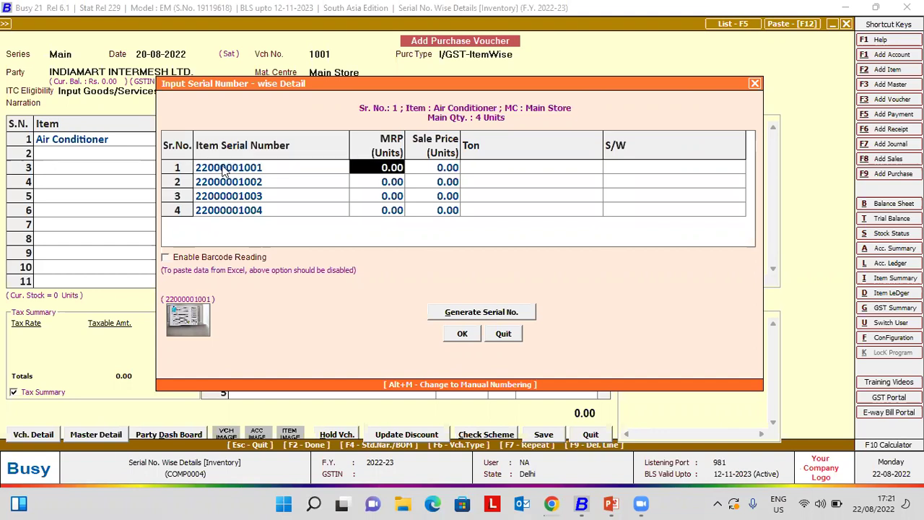
pyautogui.write('50000')
pyautogui.press('Return')
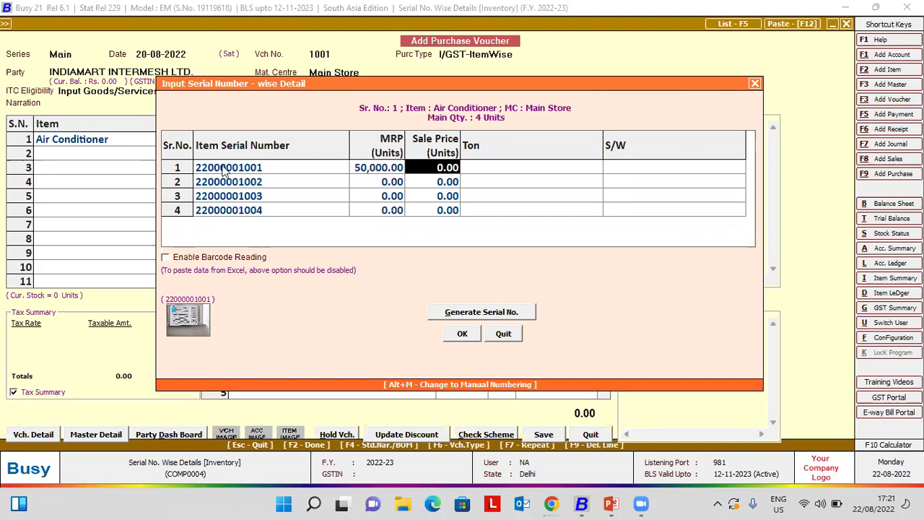
pyautogui.write('45000')
pyautogui.press('Return')
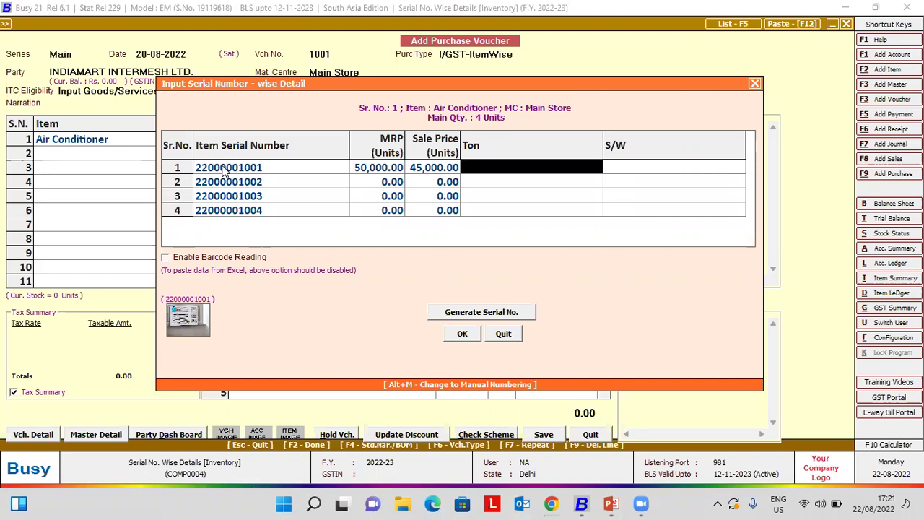
pyautogui.write('1.5')
pyautogui.press('Return')
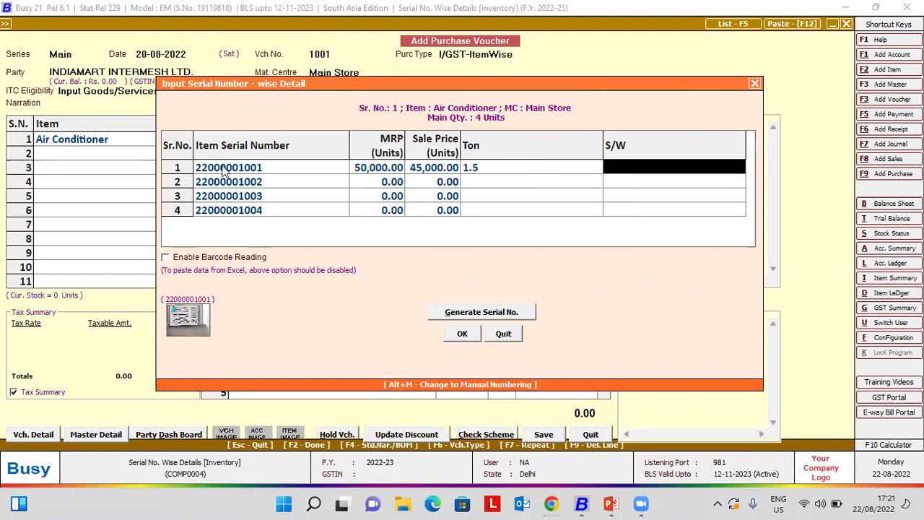
pyautogui.write('W')
pyautogui.press('Return')
pyautogui.press('Return')
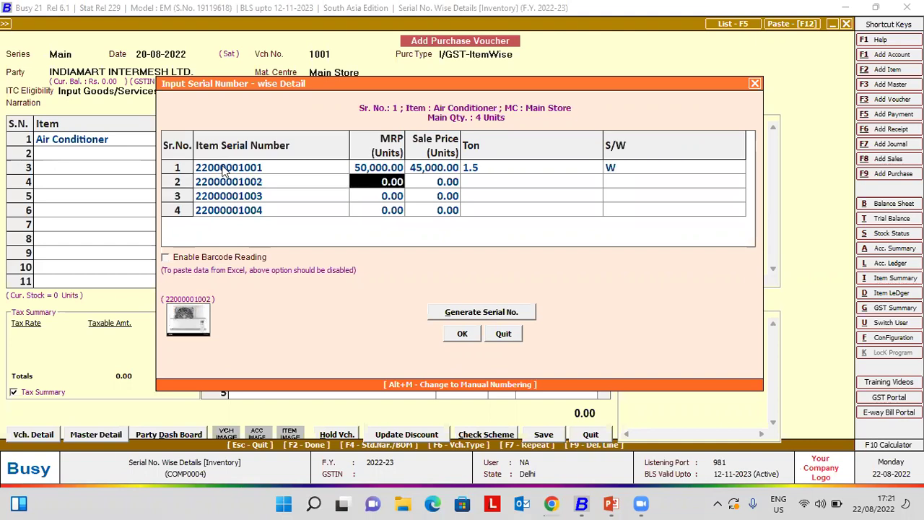
pyautogui.press('Return')
pyautogui.press('Return')
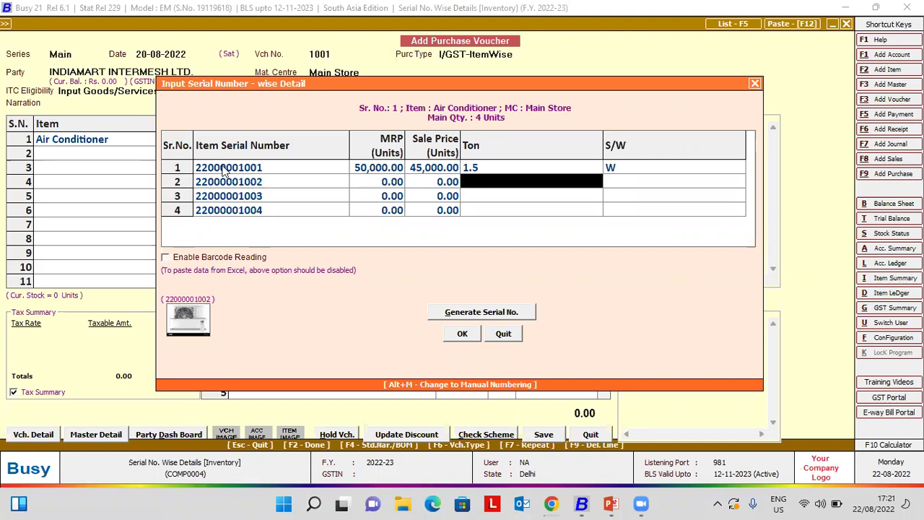
pyautogui.write('2')
pyautogui.press('Return')
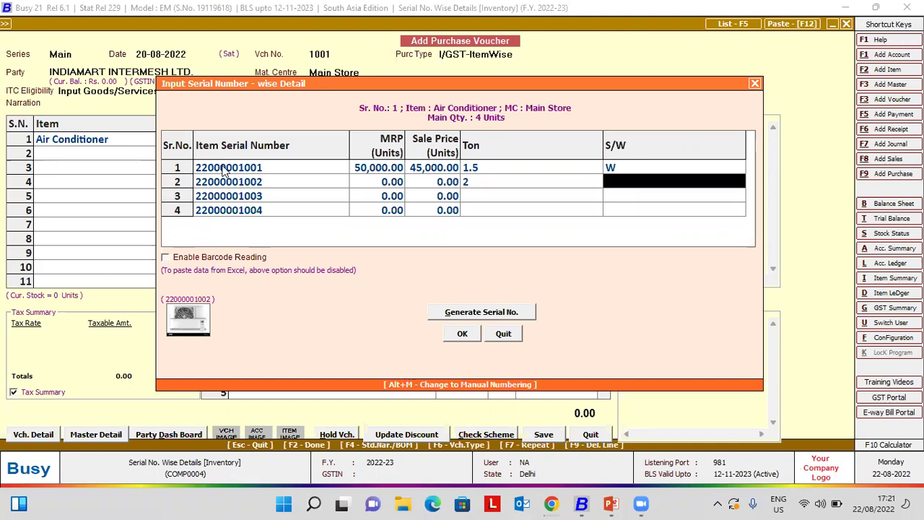
pyautogui.hotkey('shift', 'Tab')
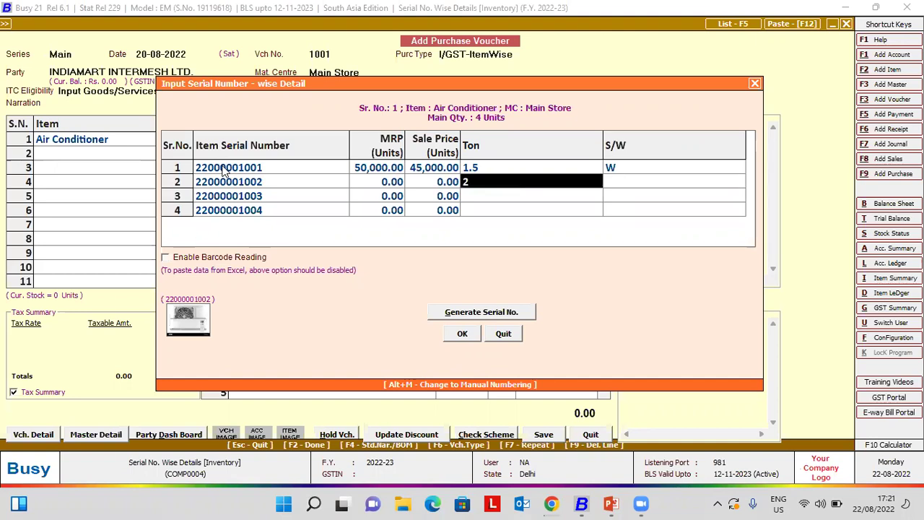
pyautogui.write('2.0')
pyautogui.press('Return')
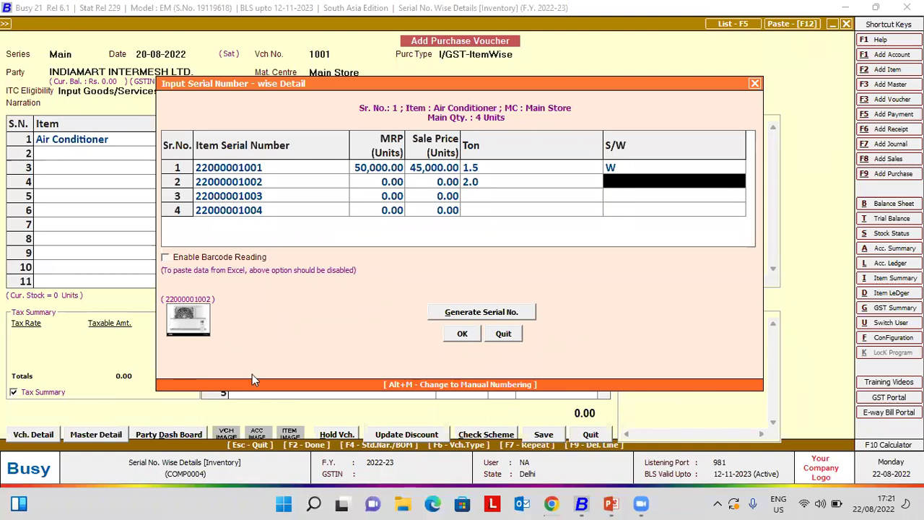
# - Set S/W S for serial 2, Ton 1.0 and S for serial 3, Ton 1.5 and W for serial 4
pyautogui.write('S')
pyautogui.press('Return')
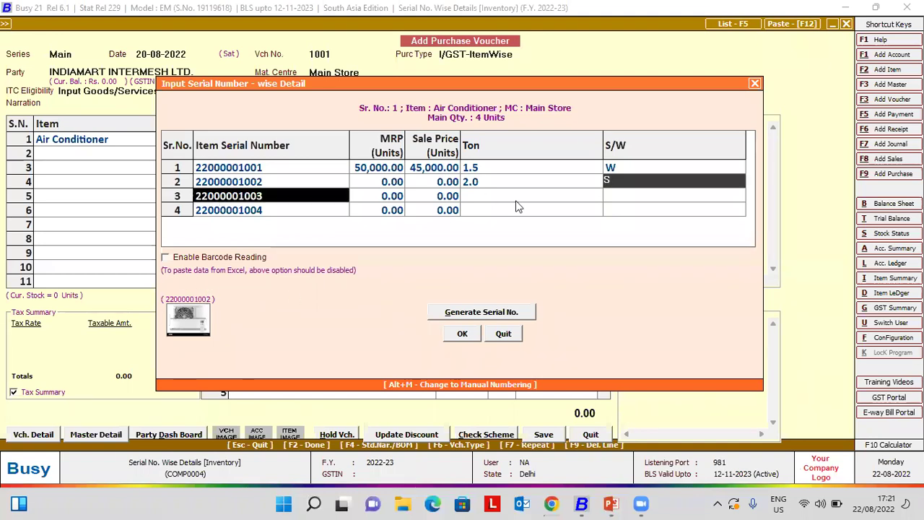
pyautogui.press('Return')
pyautogui.press('Return')
pyautogui.press('Return')
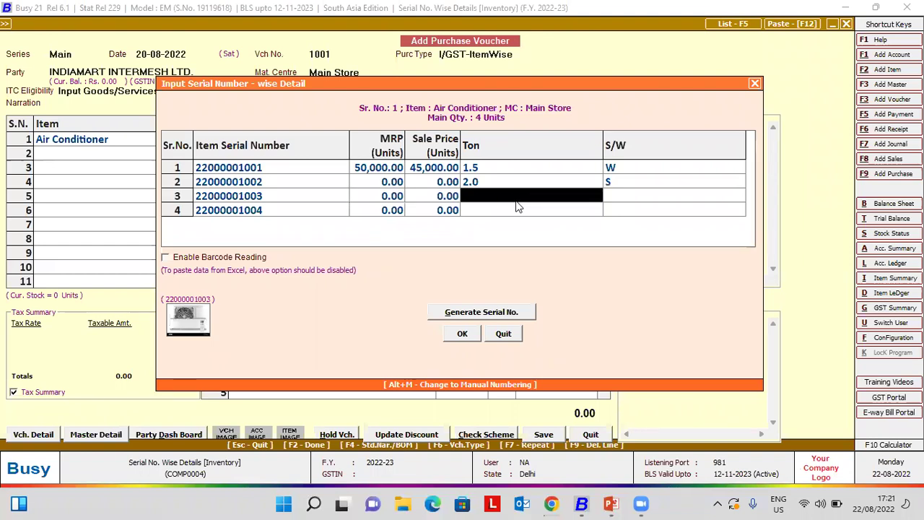
pyautogui.write('1')
pyautogui.press('Return')
pyautogui.press('Left')
pyautogui.write('1.0')
pyautogui.press('Return')
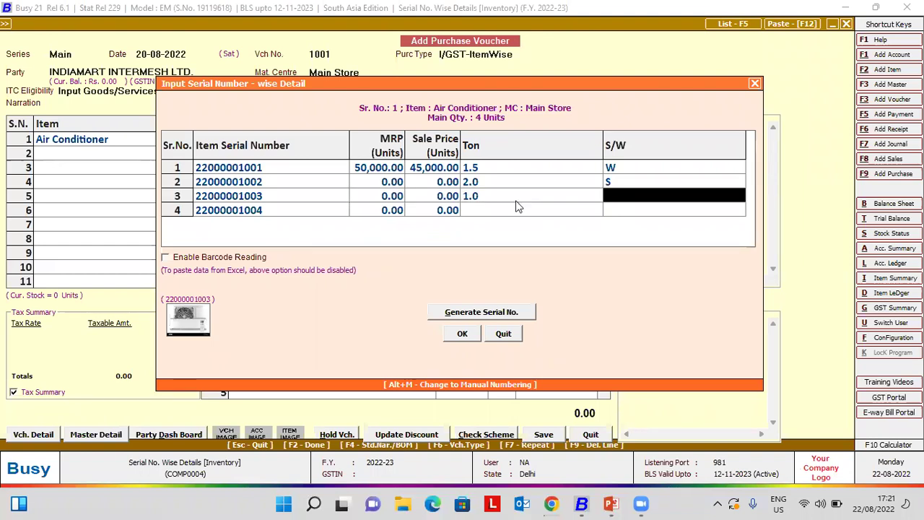
pyautogui.write('S')
pyautogui.press('Return')
pyautogui.press('Return')
pyautogui.press('Return')
pyautogui.press('Return')
pyautogui.write('1.5')
pyautogui.press('Return')
pyautogui.write('W')
# - Give the second serial MRP 50,000 and sale price 45,000
pyautogui.press('Up')
pyautogui.press('Left')
pyautogui.press('Left')
pyautogui.press('Up')
pyautogui.press('Left')
pyautogui.write('50000')
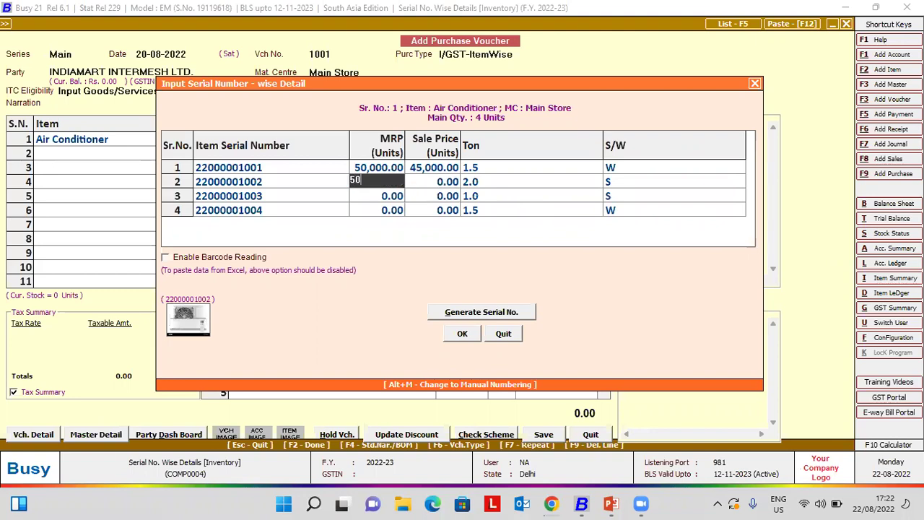
pyautogui.press('Return')
pyautogui.write('45,000')
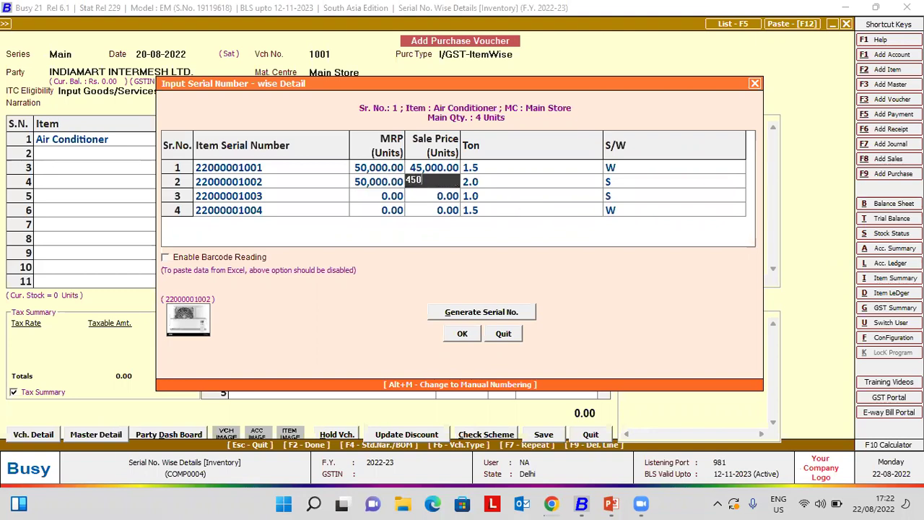
pyautogui.press('Return')
pyautogui.press('Return')
pyautogui.press('Return')
pyautogui.press('Return')
# - Give serial 3 MRP 40,000 and sale price 35,000, serial 4 MRP 45,000 and 40,000, and close the grid
pyautogui.press('Left')
pyautogui.write('40000')
pyautogui.press('Return')
pyautogui.write('35,000')
pyautogui.press('Return')
pyautogui.press('Return')
pyautogui.press('Return')
pyautogui.press('Return')
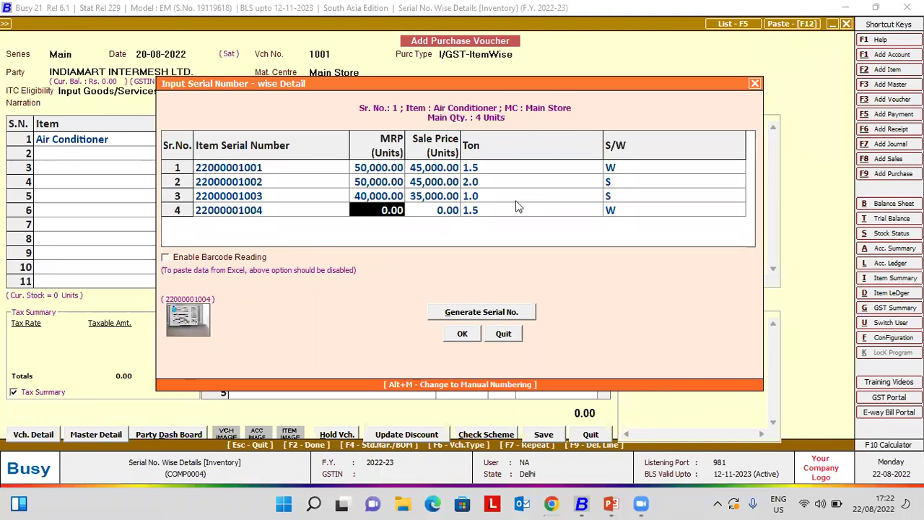
pyautogui.write('45000')
pyautogui.press('Return')
pyautogui.write('40000')
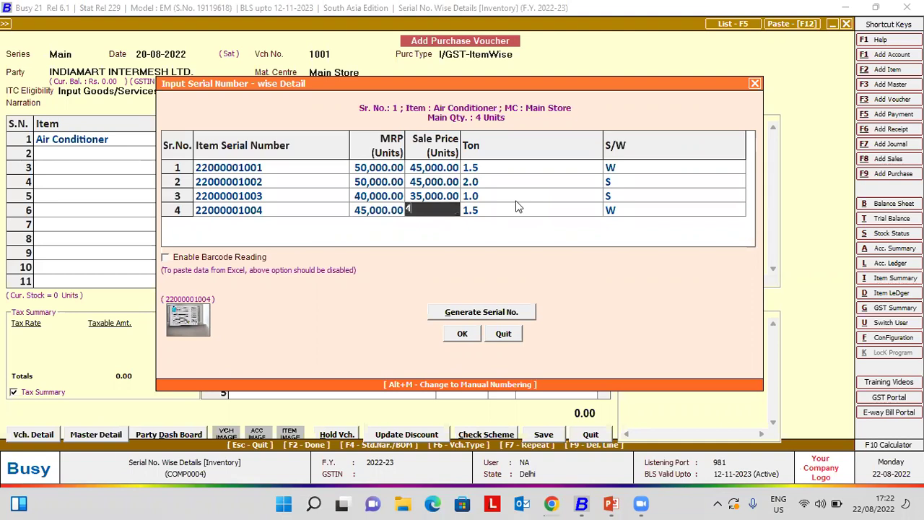
pyautogui.press('Return')
pyautogui.press('Return')
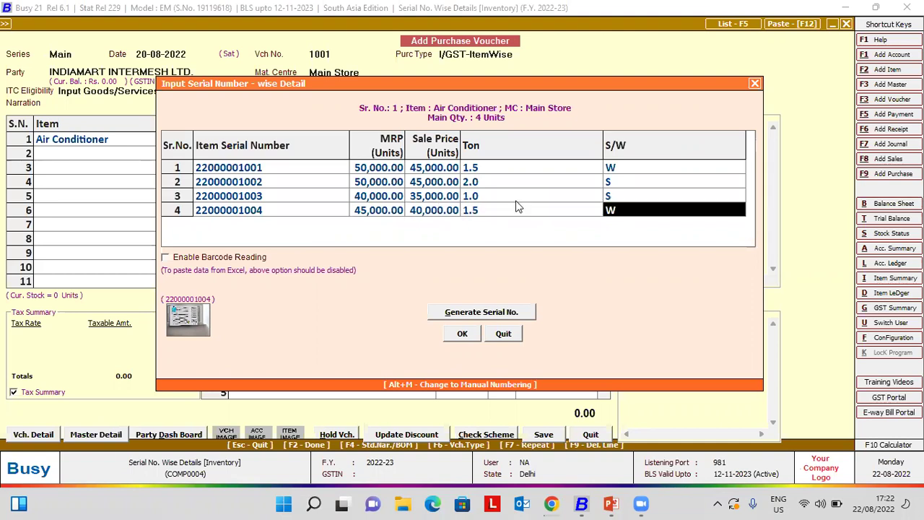
pyautogui.press('F2')
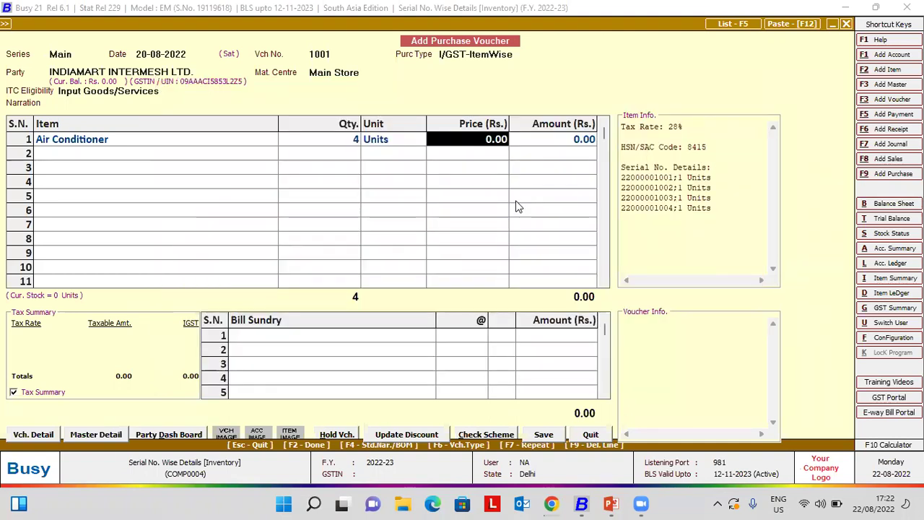
# - Price each air conditioner at 20,000 and save the purchase in the Main series
pyautogui.write('20000')
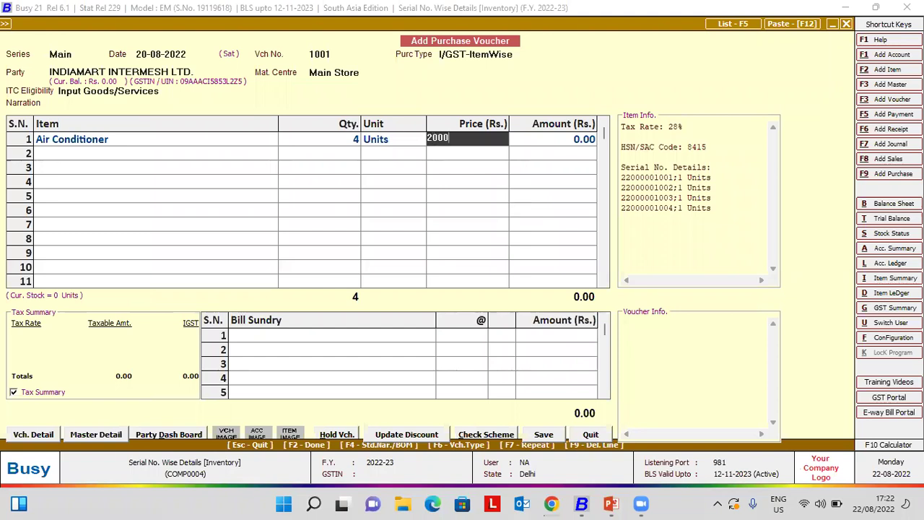
pyautogui.press('Return')
pyautogui.press('Return')
pyautogui.press('Return')
pyautogui.press('Return')
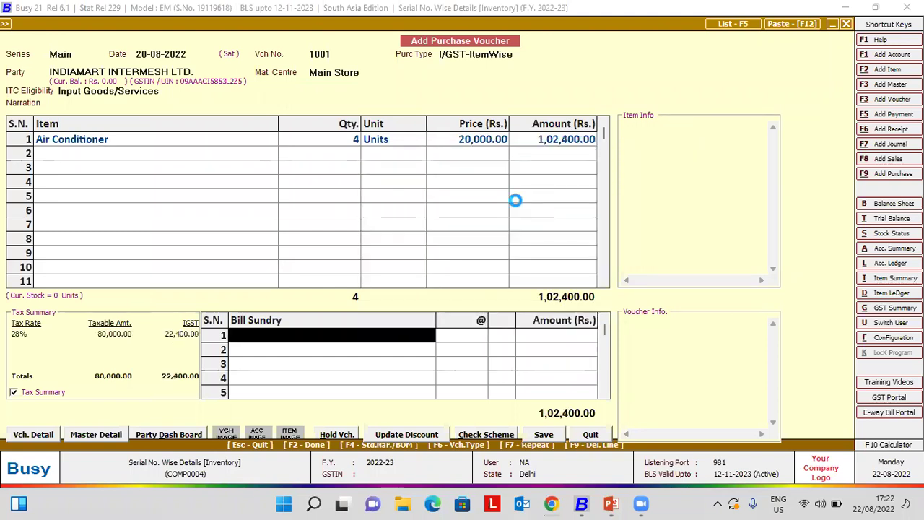
pyautogui.press('Return')
pyautogui.press('Return')
pyautogui.press('Return')
pyautogui.press('Return')
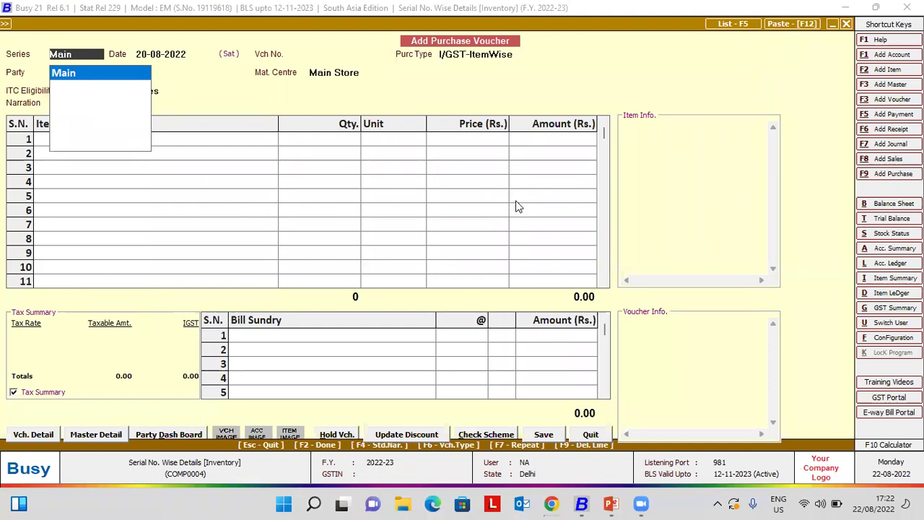
pyautogui.press('Return')
# - Exit the purchase voucher and start a new sales voucher in Standard entry mode
pyautogui.press('Escape')
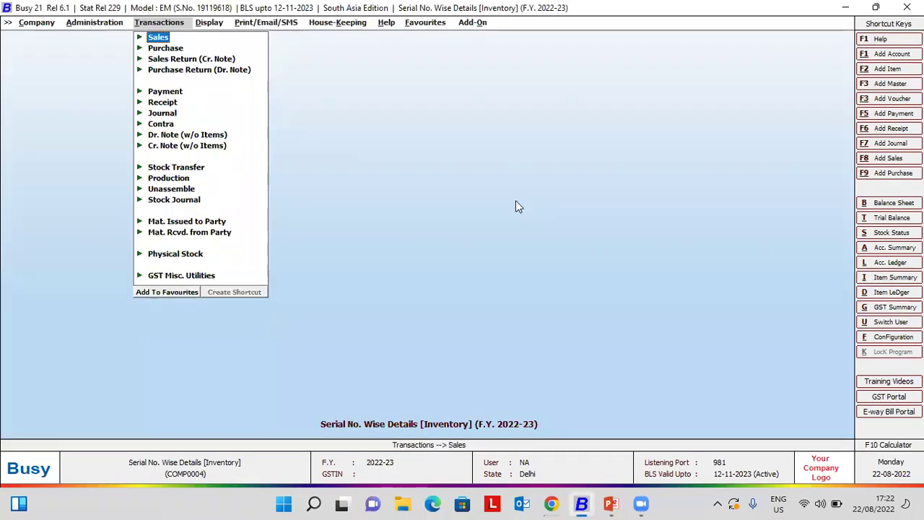
pyautogui.press('Return')
pyautogui.press('Return')
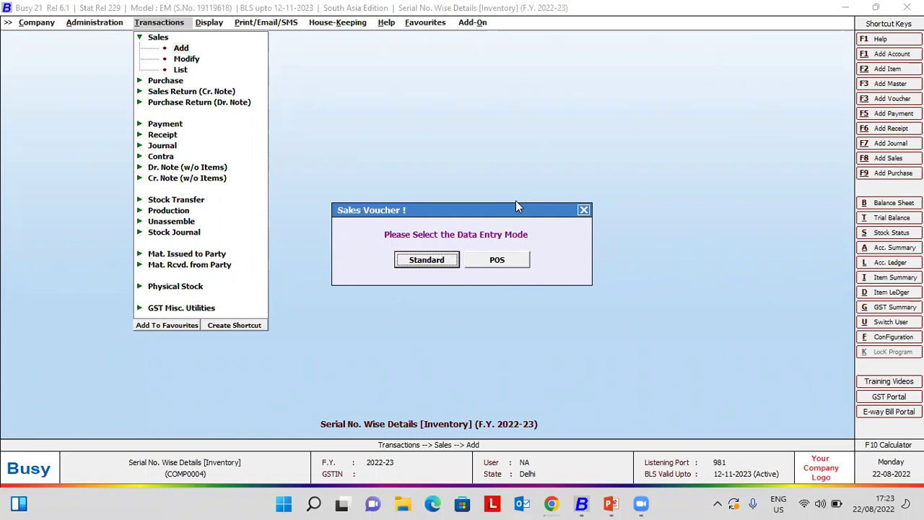
pyautogui.press('Return')
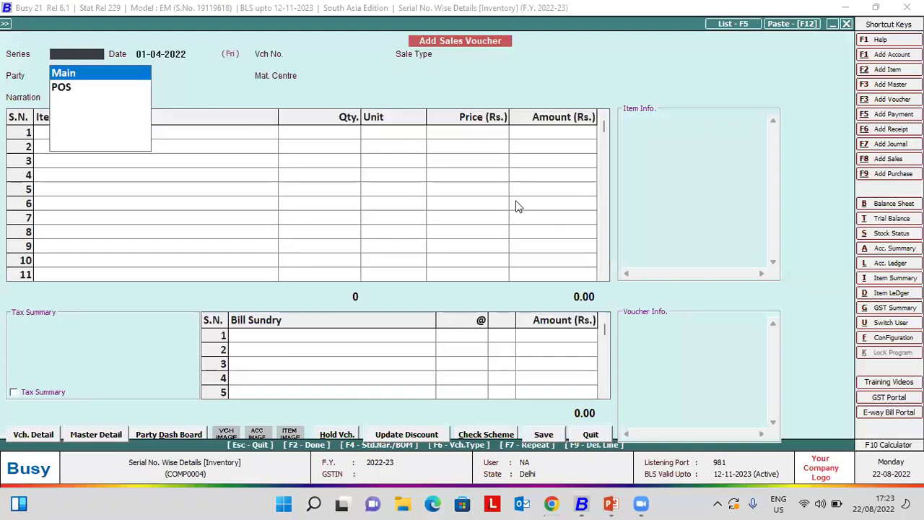
# - Fill the sales header: Main series, date 22-08-2022, L/GST-ItemWise, Cash party, Main Store
pyautogui.press('Return')
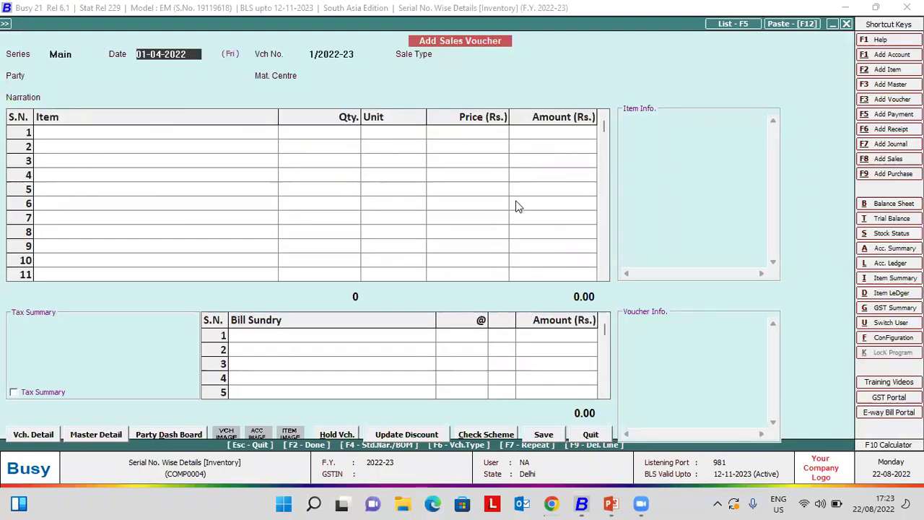
pyautogui.write('22-08')
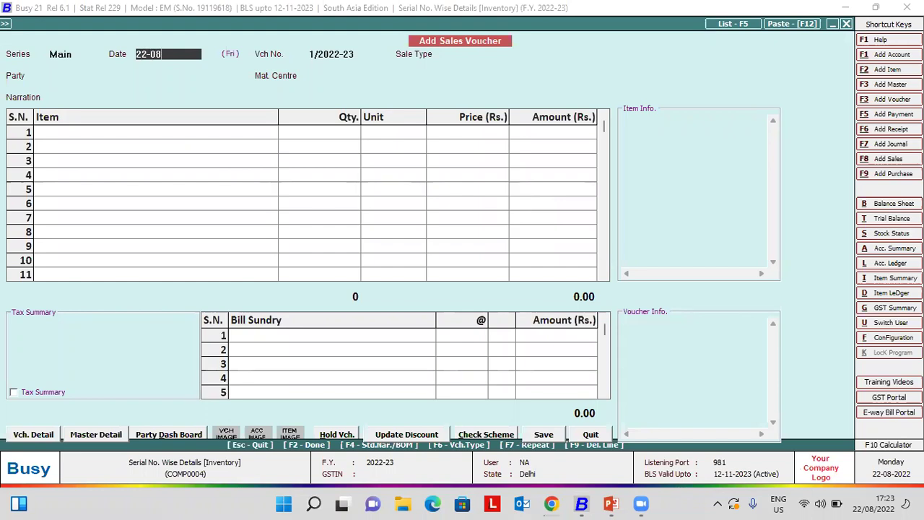
pyautogui.press('Return')
pyautogui.write('l')
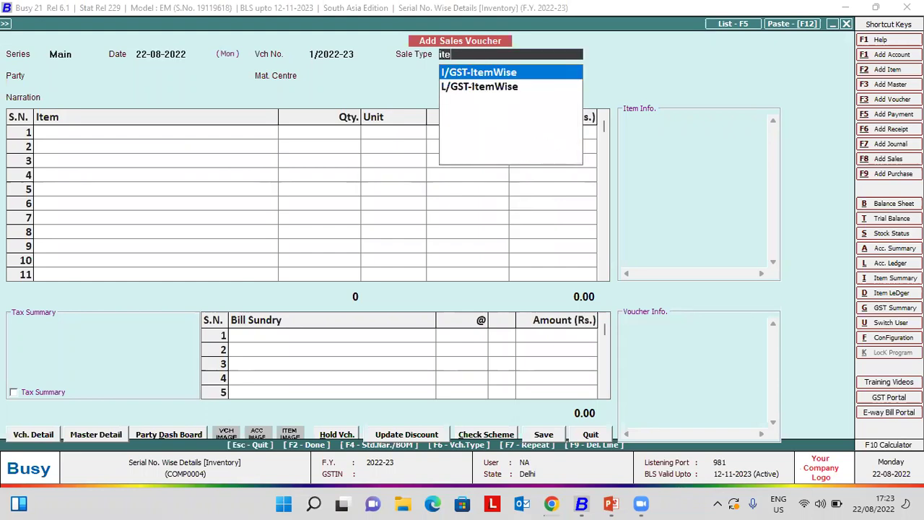
pyautogui.press('Return')
pyautogui.press('Down')
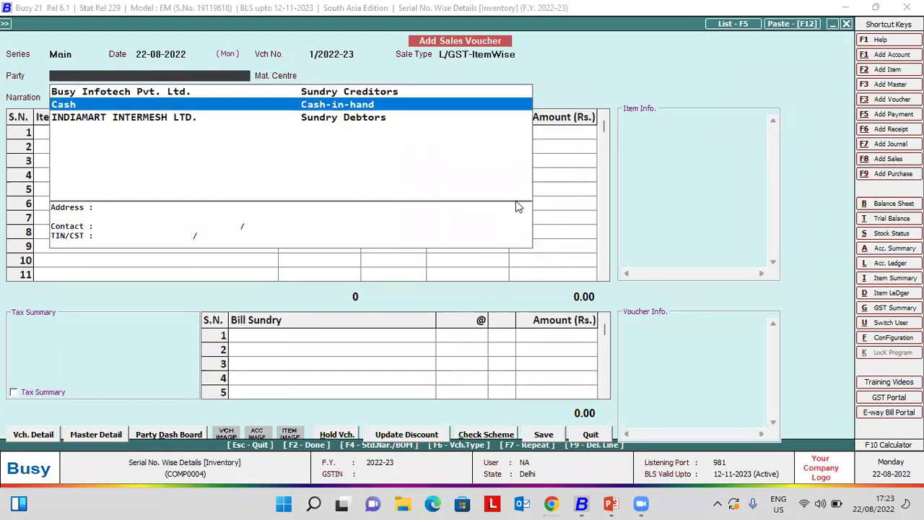
pyautogui.press('Return')
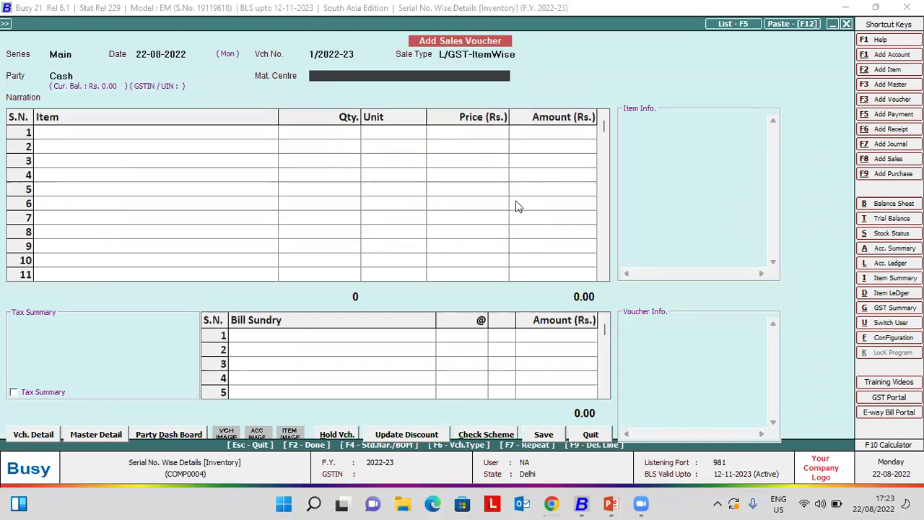
pyautogui.press('Return')
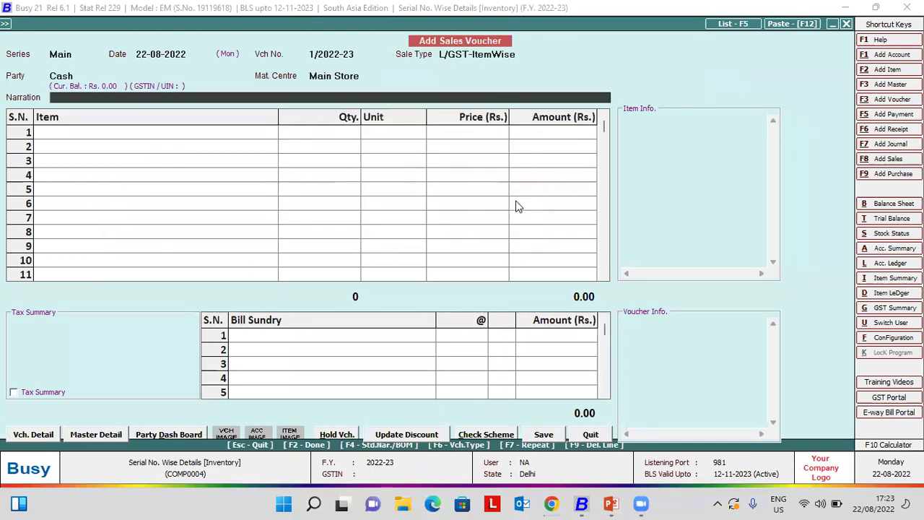
pyautogui.press('Return')
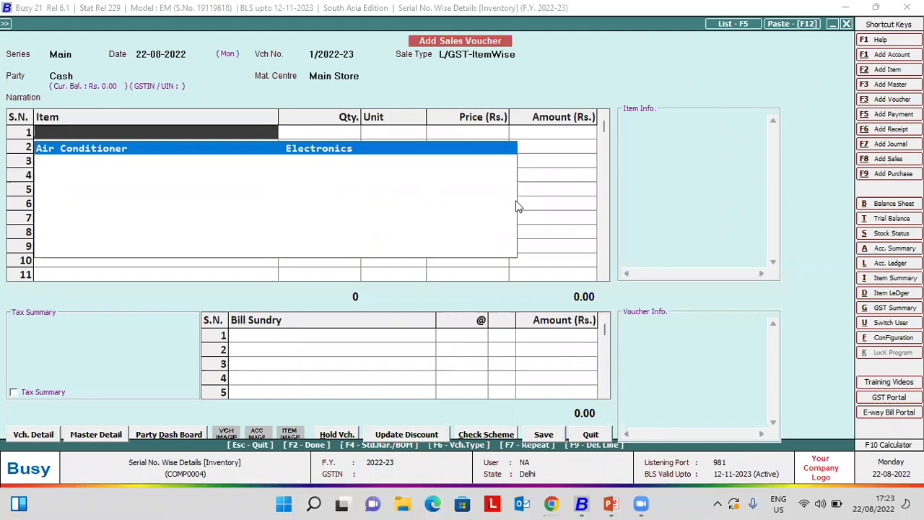
pyautogui.press('Return')
pyautogui.write('1')
pyautogui.press('Return')
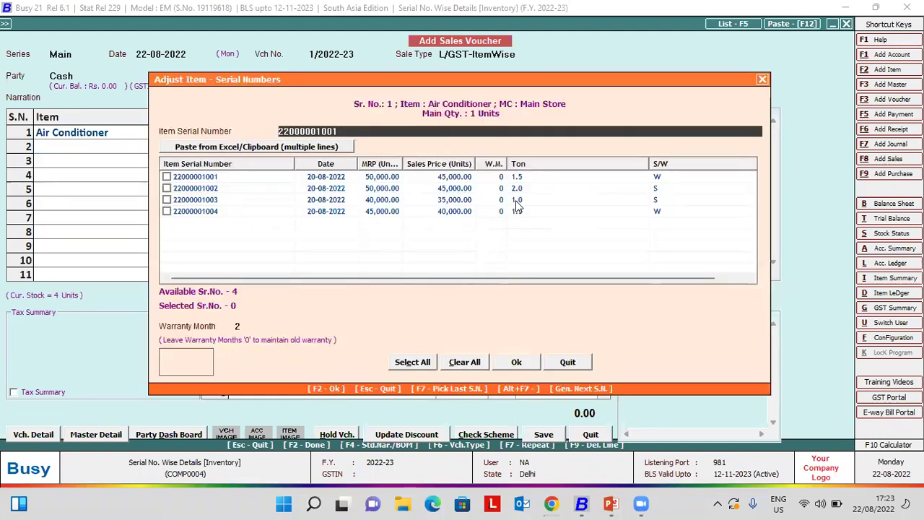
pyautogui.press('Tab')
pyautogui.press('Tab')
pyautogui.press('Down')
pyautogui.press('Down')
pyautogui.press('Down')
pyautogui.press('Up')
pyautogui.press('Up')
pyautogui.press('Up')
pyautogui.press('Down')
pyautogui.press('Down')
pyautogui.press('Down')
pyautogui.press('Up')
pyautogui.press('Up')
pyautogui.press('Up')
pyautogui.press('Down')
pyautogui.press('Down')
pyautogui.press('Down')
pyautogui.press('Up')
pyautogui.press('Up')
pyautogui.press('Up')
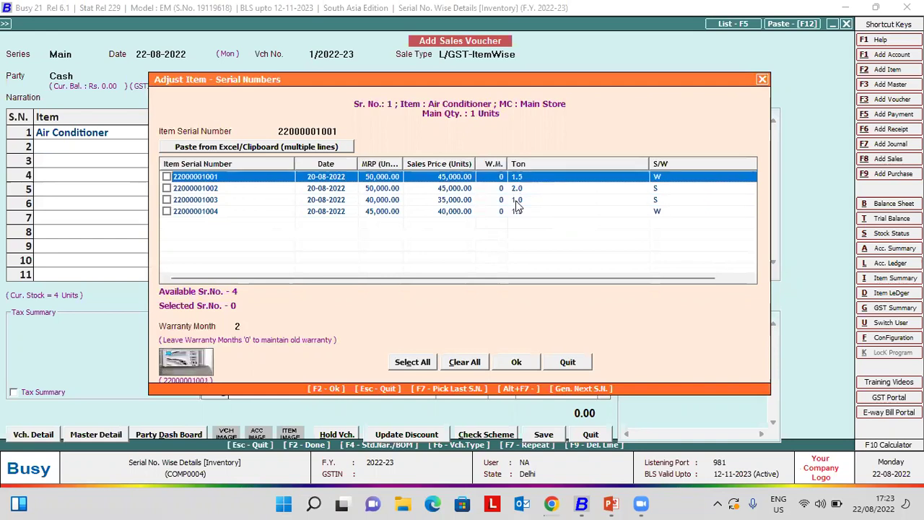
pyautogui.press('Down')
pyautogui.press('Down')
pyautogui.press('Up')
pyautogui.press('space')
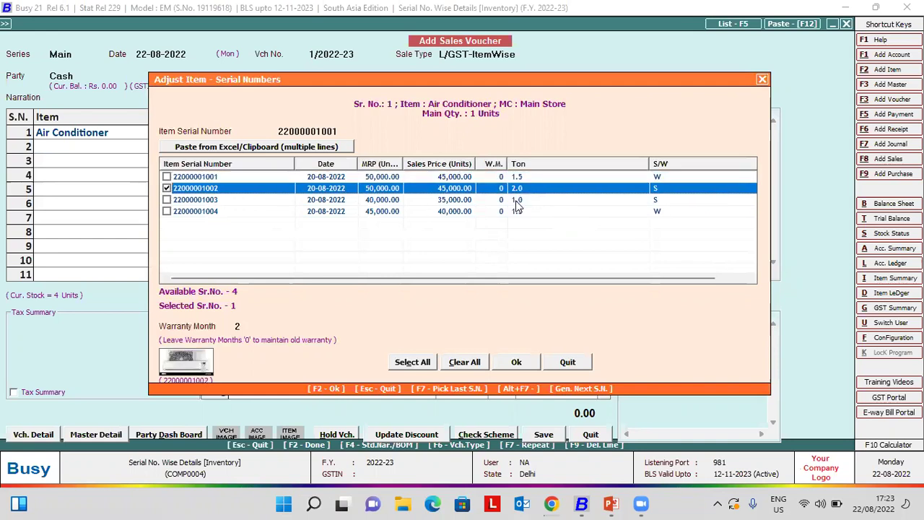
pyautogui.press('F2')
# - Accept the 45,000 price and GST details, and save the sale without printing
pyautogui.press('Return')
pyautogui.press('Return')
pyautogui.press('Return')
pyautogui.press('Return')
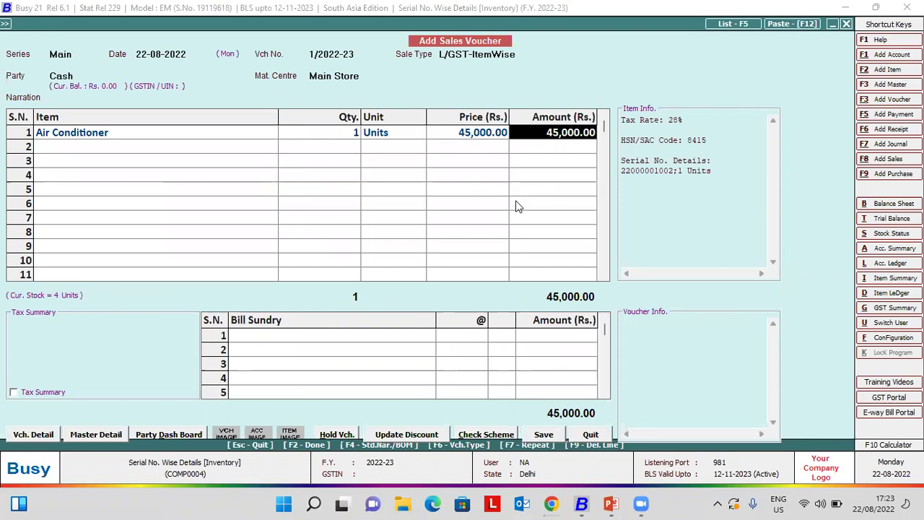
pyautogui.press('Return')
pyautogui.press('Return')
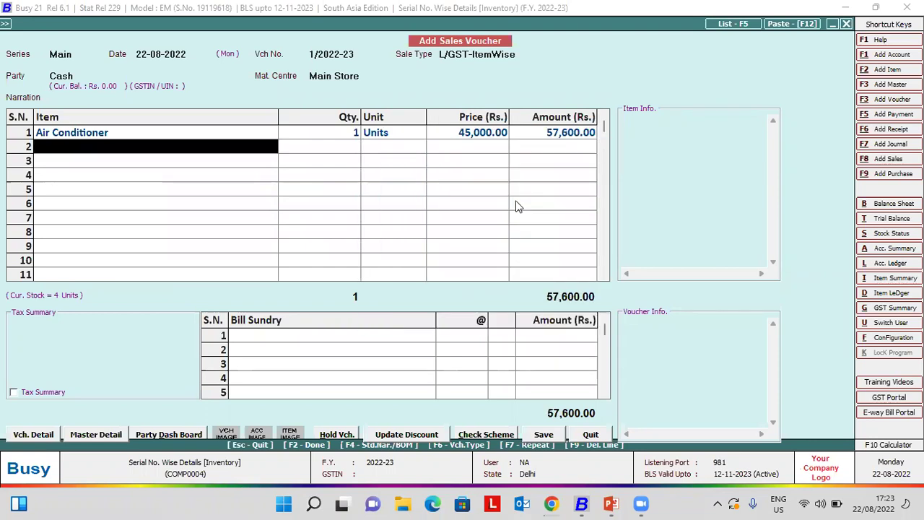
pyautogui.press('Return')
pyautogui.press('Return')
pyautogui.press('Return')
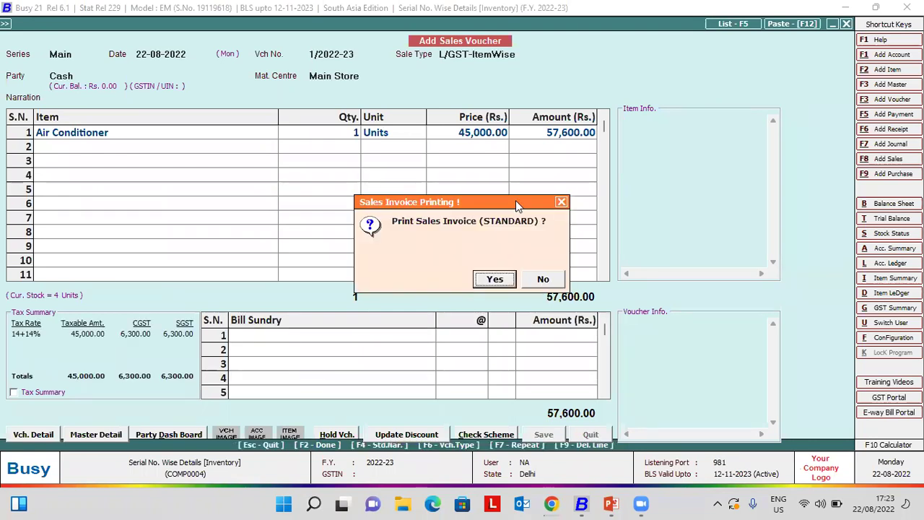
pyautogui.press('Right')
pyautogui.press('Return')
# - Leave the new sales voucher and go to modifying a purchase voucher
pyautogui.press('Return')
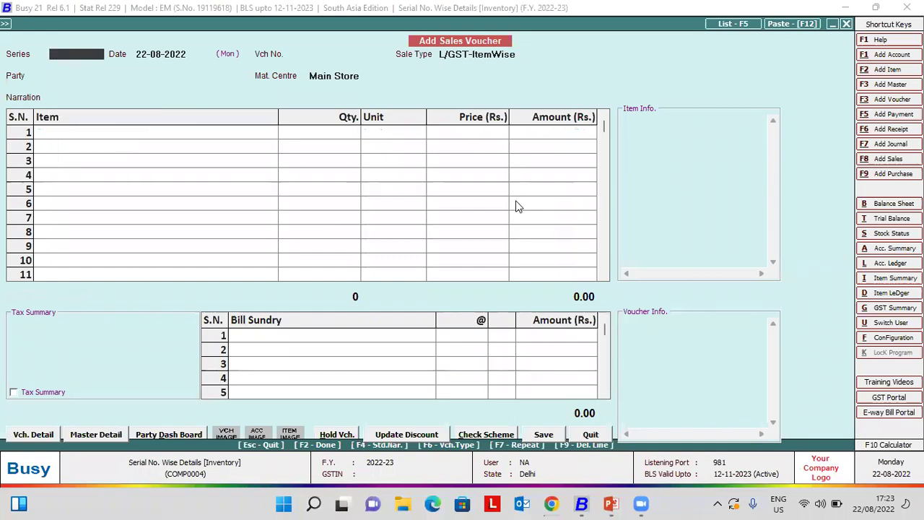
pyautogui.press('Escape')
pyautogui.press('Down')
pyautogui.press('Down')
pyautogui.press('Down')
# - Open purchase voucher 1001 and review its four Air Conditioner serial numbers
pyautogui.press('Return')
pyautogui.press('Down')
pyautogui.press('Return')
pyautogui.press('Return')
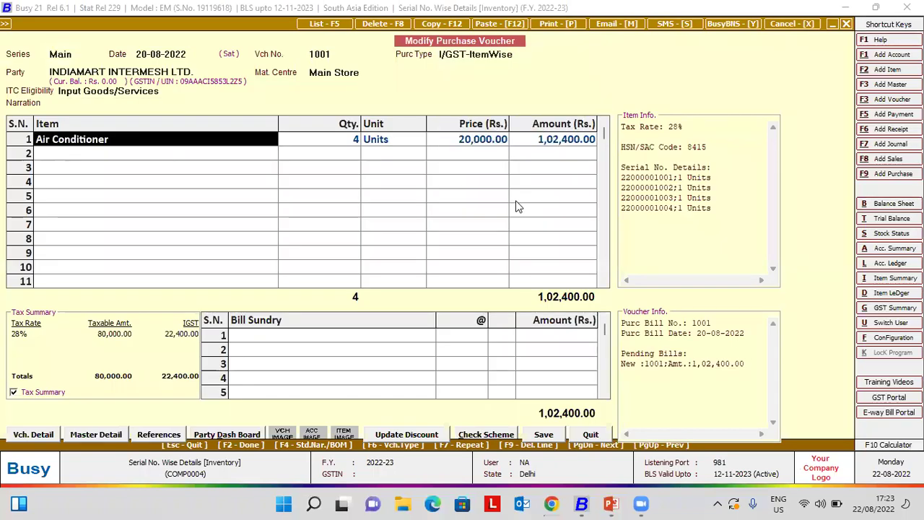
pyautogui.press('Return')
pyautogui.press('Return')
pyautogui.press('Return')
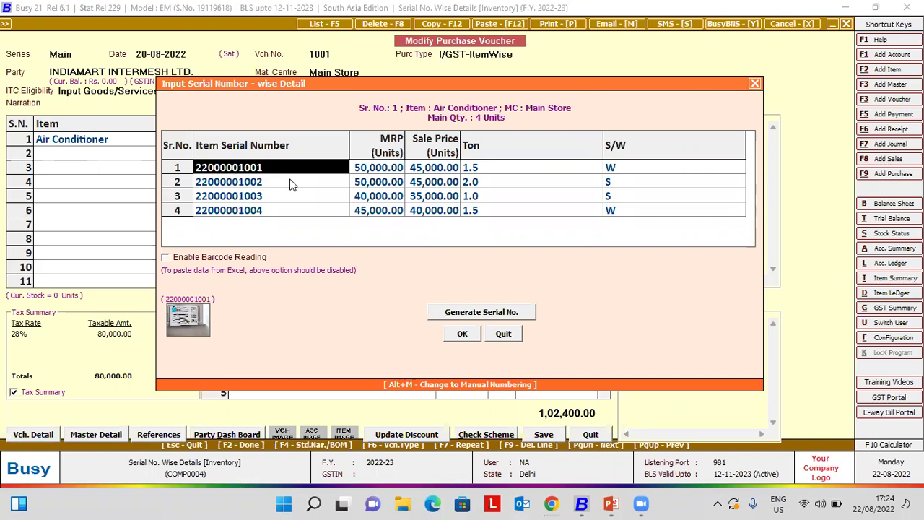
pyautogui.press('Escape')
pyautogui.press('Escape')
pyautogui.press('Escape')
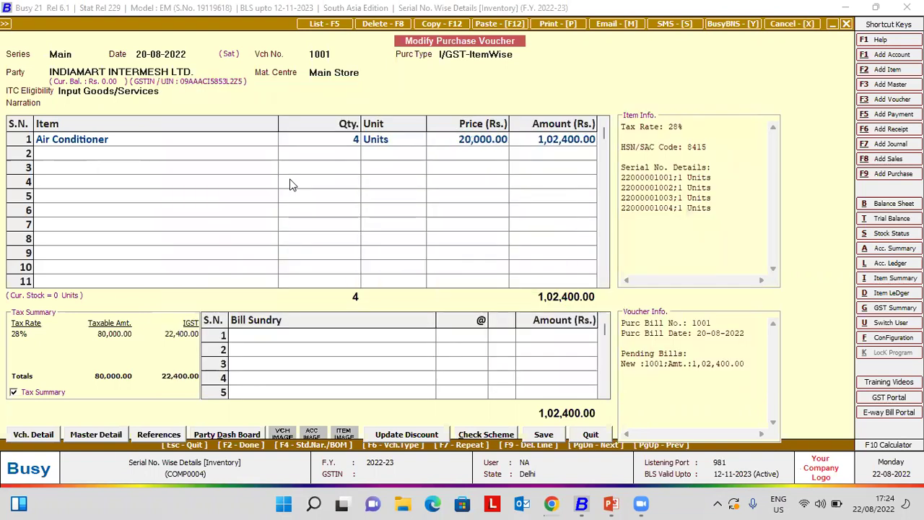
# - Open sales voucher 1/2022-23 for modification
pyautogui.press('Up')
pyautogui.press('Up')
pyautogui.press('Return')
pyautogui.press('Return')
pyautogui.press('Return')
pyautogui.press('Return')
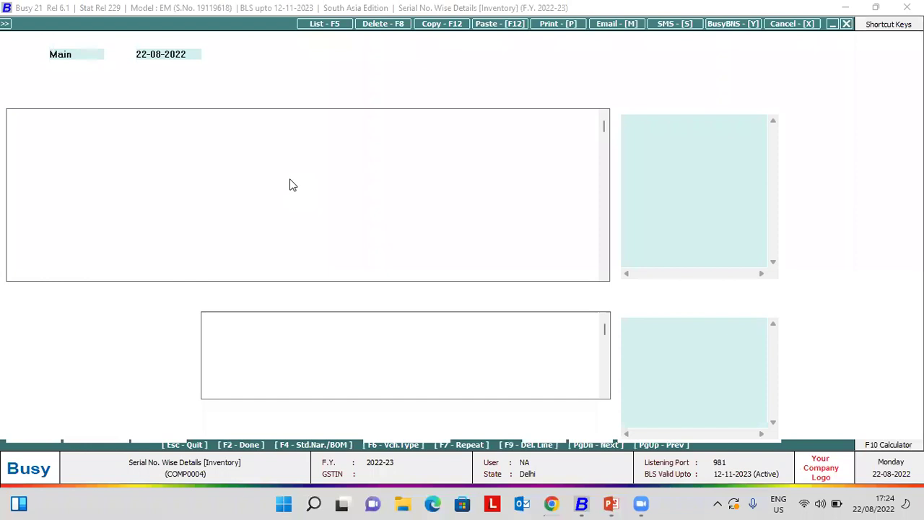
pyautogui.press('Return')
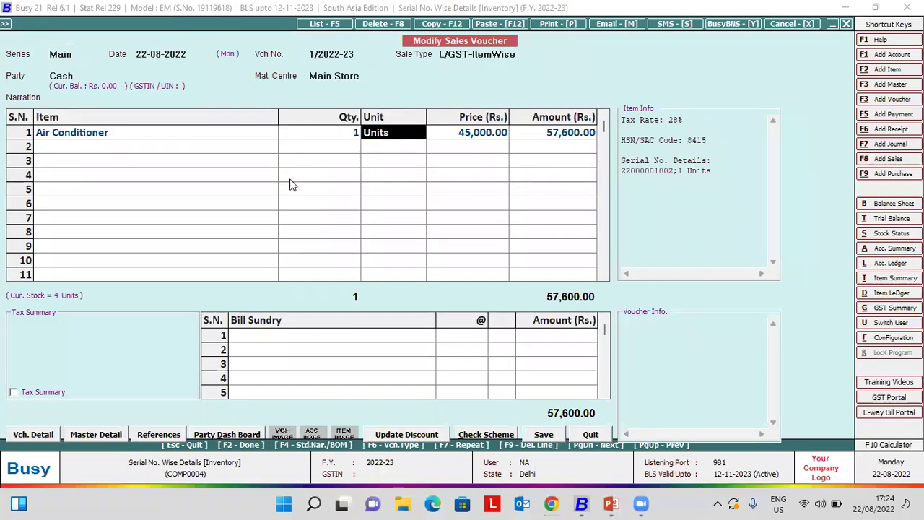
pyautogui.press('Return')
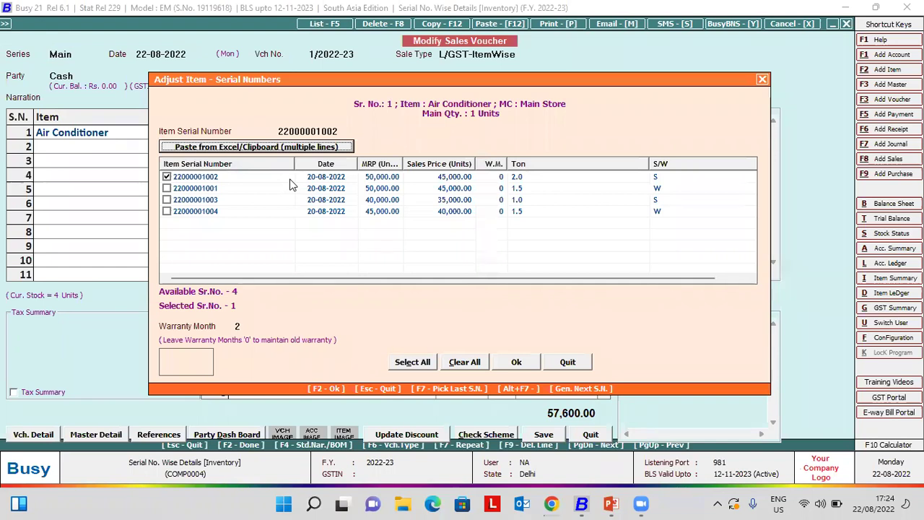
pyautogui.press('F2')
pyautogui.press('F2')
pyautogui.press('Return')
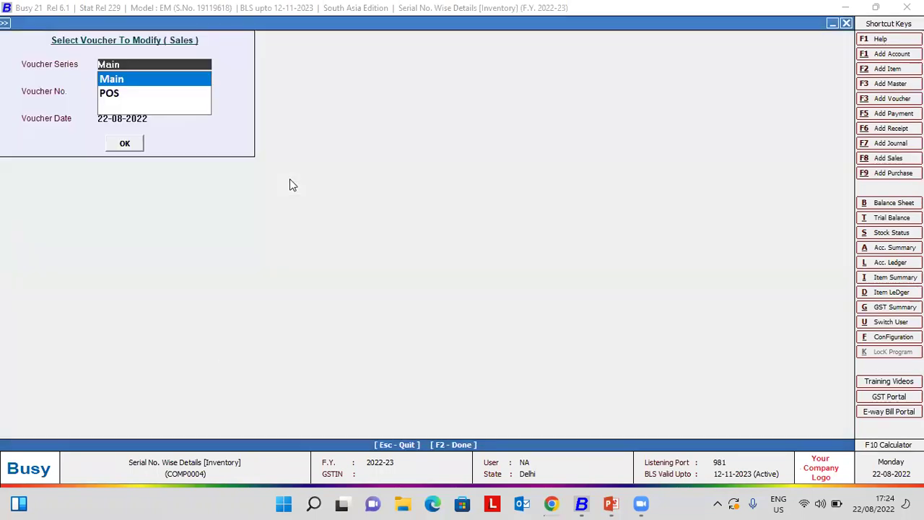
pyautogui.press('Escape')
# - Reopen and save sales voucher 1/2022-23, agreeing to print the invoice
pyautogui.press('Return')
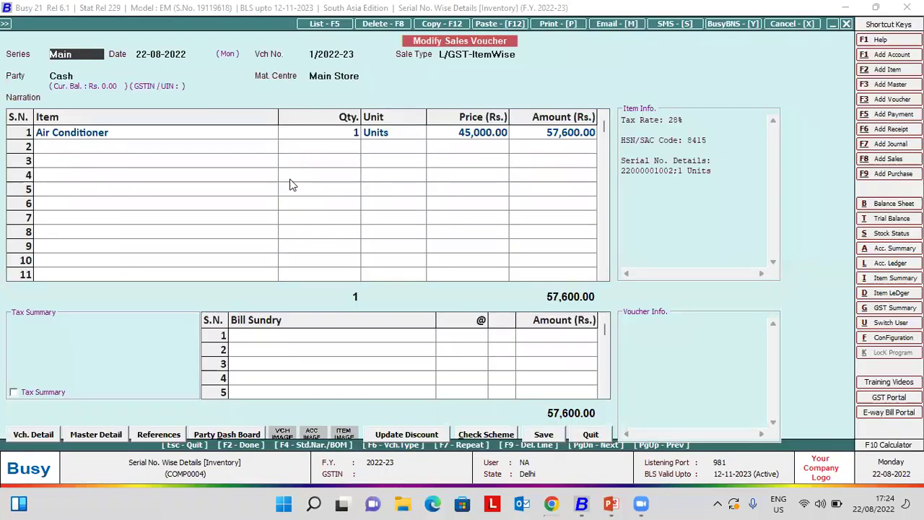
pyautogui.press('F2')
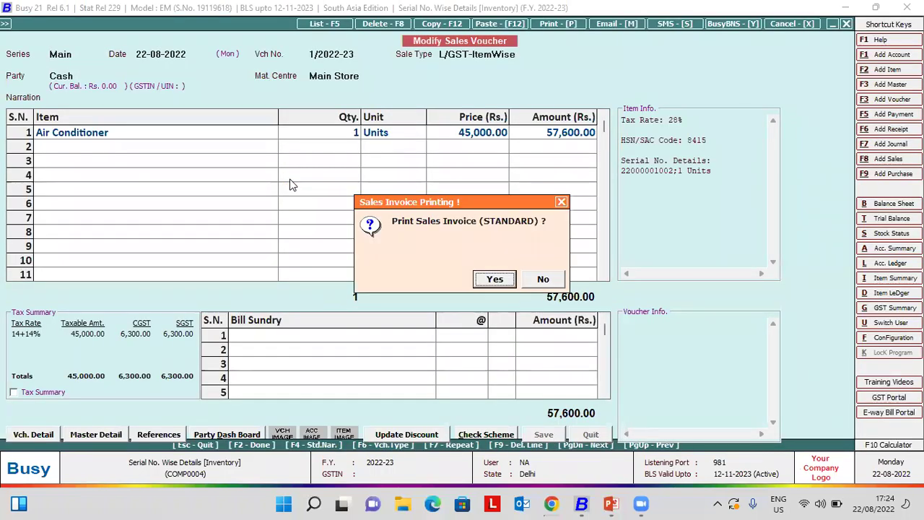
pyautogui.press('Escape')
pyautogui.hotkey('alt', 'p')
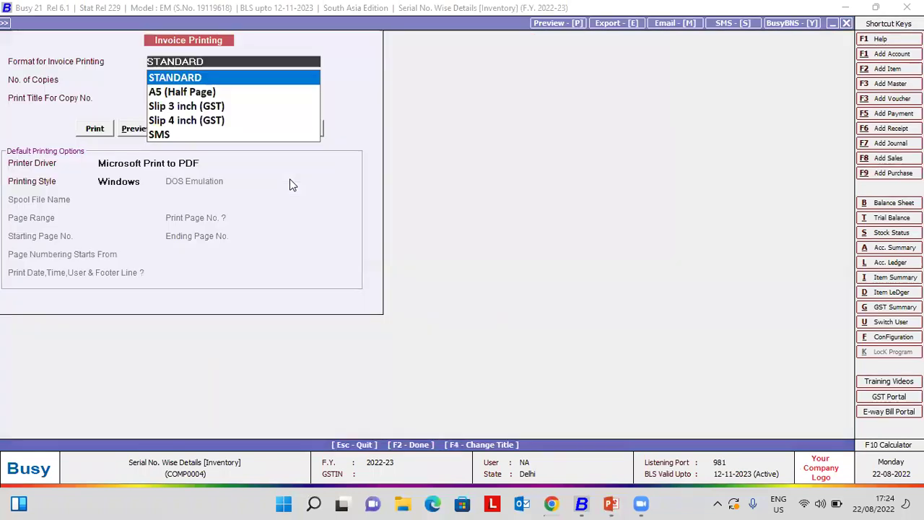
# - Preview the STANDARD-format tax invoice totalling 57,600.00, then close the preview
pyautogui.press('Return')
pyautogui.press('Return')
pyautogui.press('Escape')
pyautogui.press('F2')
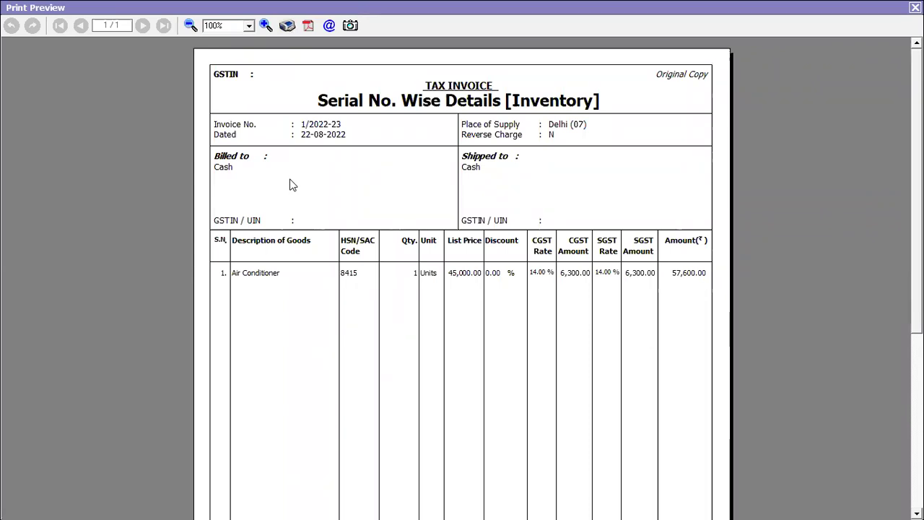
pyautogui.press('Escape')
pyautogui.press('Escape')
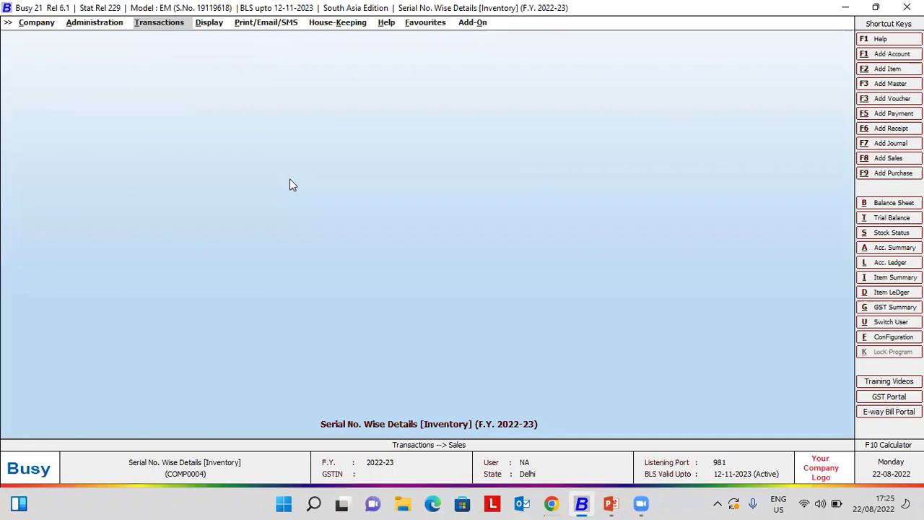
# - Set Sr. No.-wise printing to Y in the Standard sales invoice configuration and save it
pyautogui.press('Left')
pyautogui.press('Return')
pyautogui.press('Down')
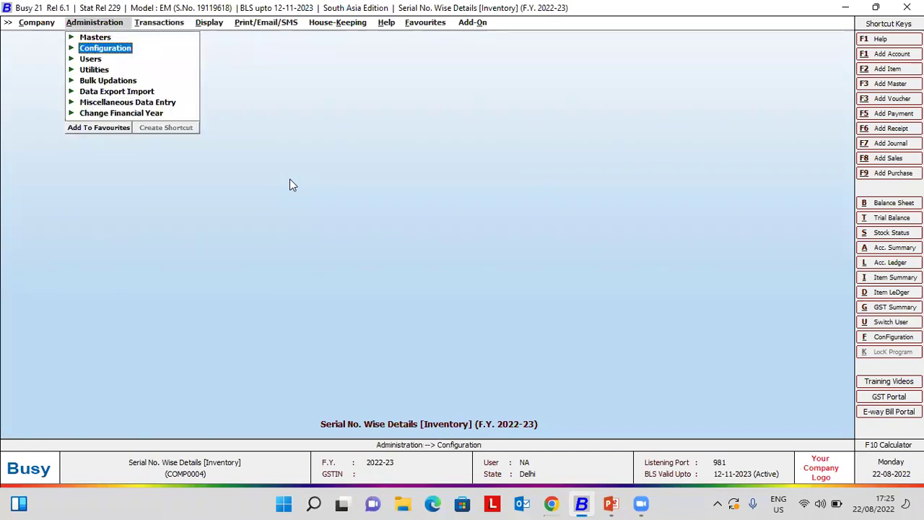
pyautogui.press('Return')
pyautogui.press('Down')
pyautogui.press('Down')
pyautogui.press('Down')
pyautogui.press('Down')
pyautogui.press('Down')
pyautogui.press('Down')
pyautogui.press('Down')
pyautogui.press('Down')
pyautogui.press('Down')
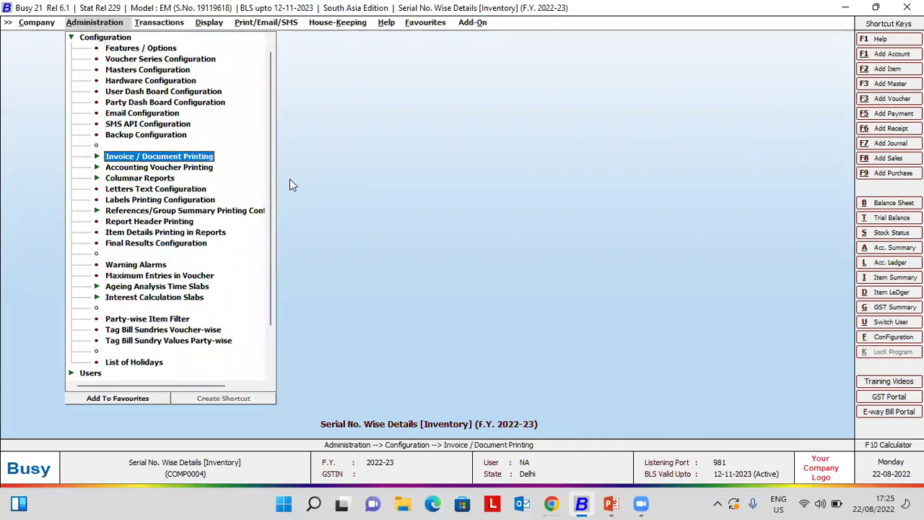
pyautogui.press('Return')
pyautogui.press('Down')
pyautogui.press('Return')
pyautogui.press('Return')
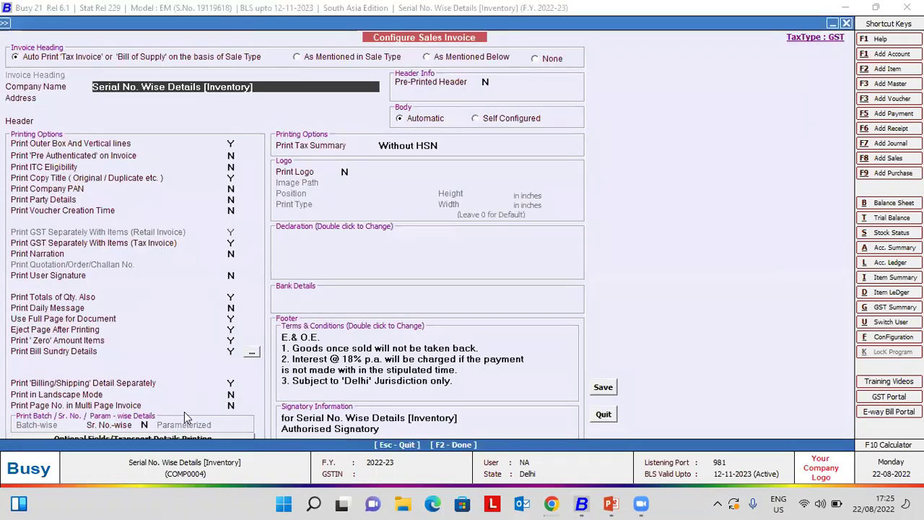
pyautogui.click(145, 425)
pyautogui.write('Y')
pyautogui.click(603, 387)
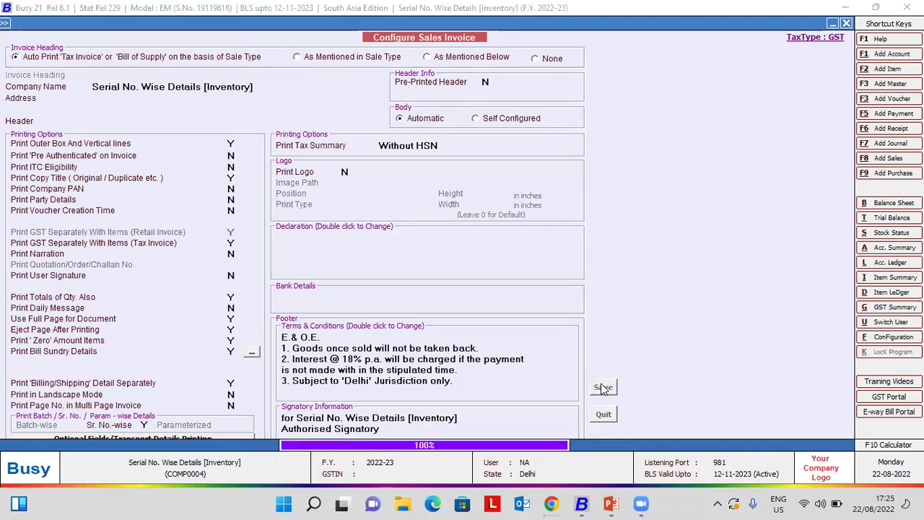
pyautogui.press('Escape')
pyautogui.press('F8')
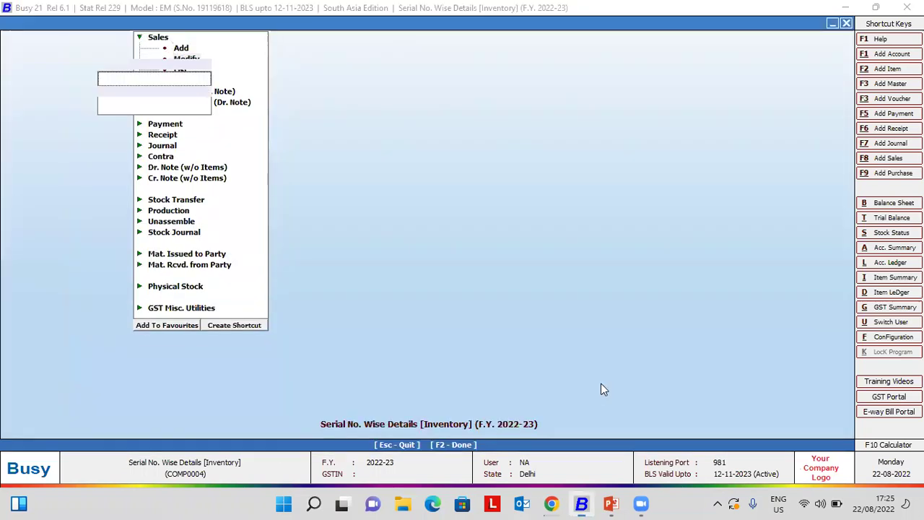
pyautogui.press('Return')
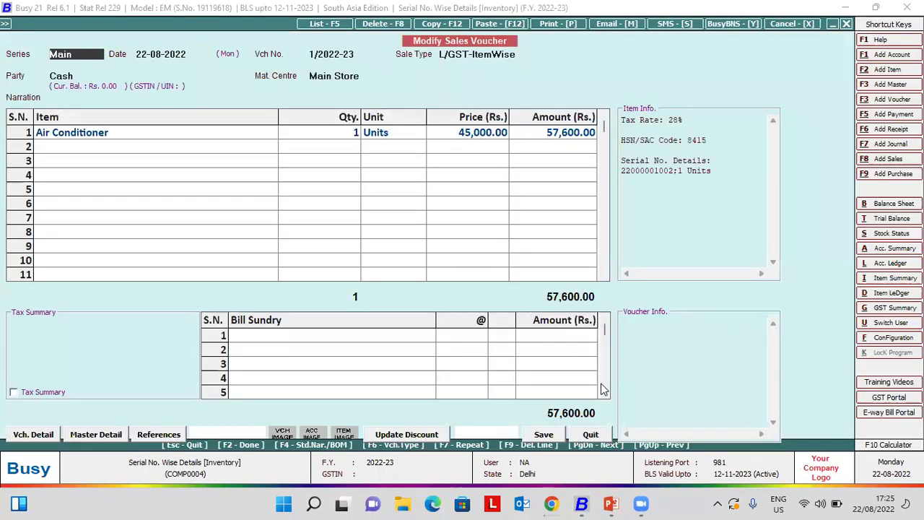
pyautogui.hotkey('alt', 'p')
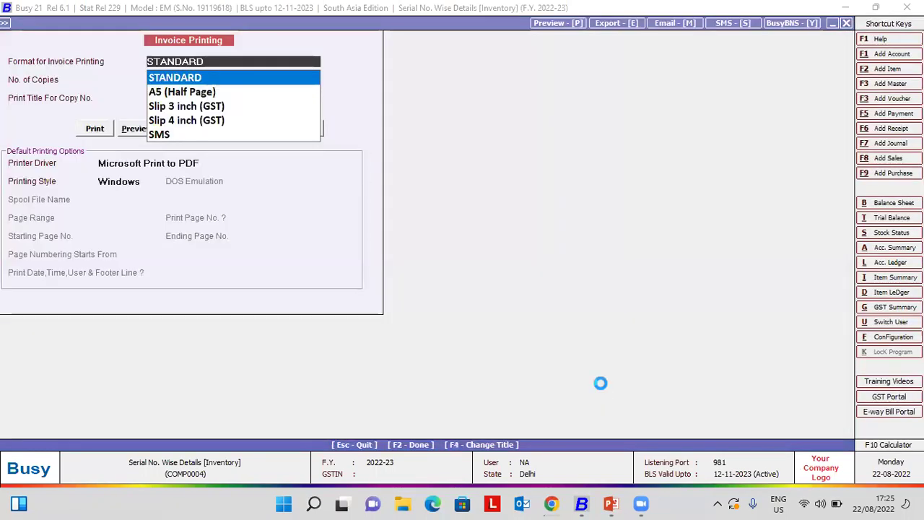
pyautogui.press('Return')
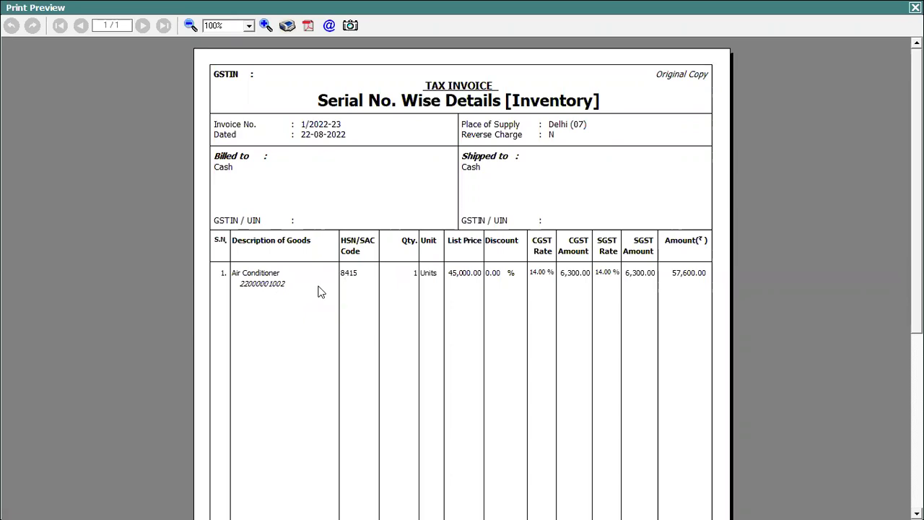
pyautogui.press('Escape')
pyautogui.press('Escape')
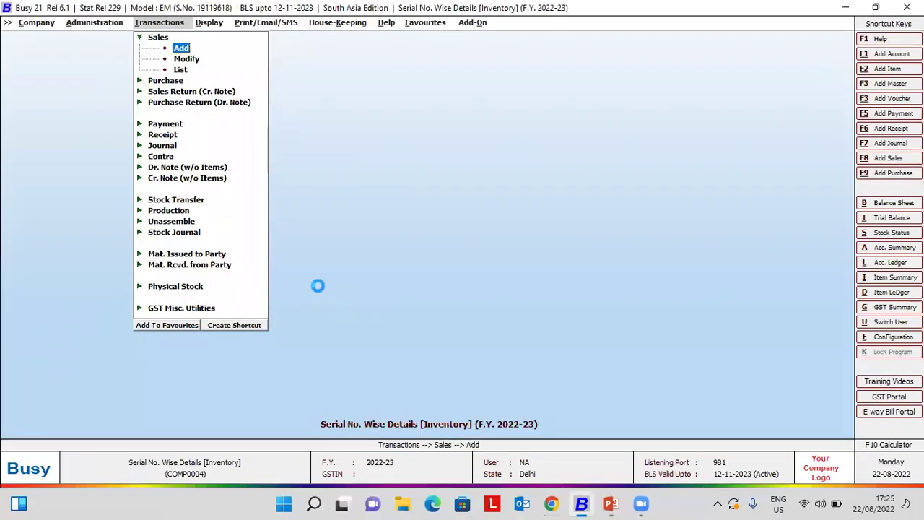
# - Begin a new sales voucher and choose POS as its data-entry mode
pyautogui.press('Return')
pyautogui.press('Right')
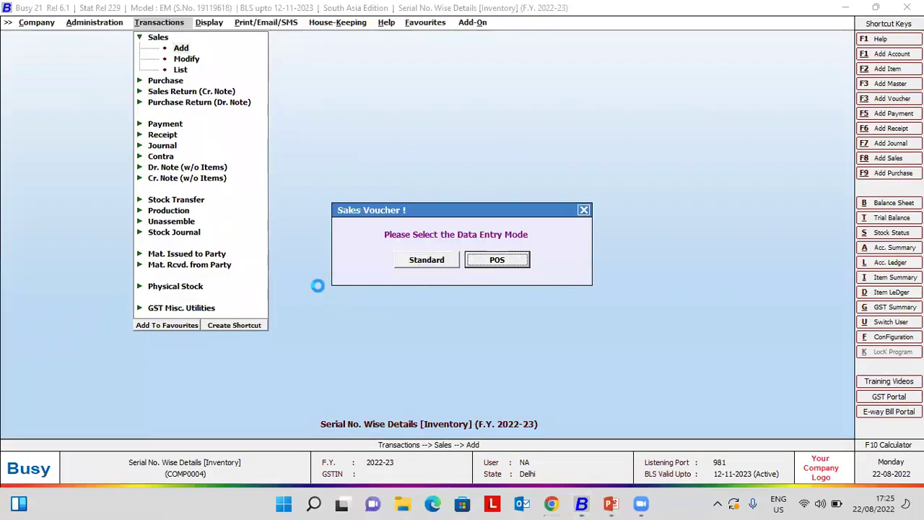
pyautogui.press('Return')
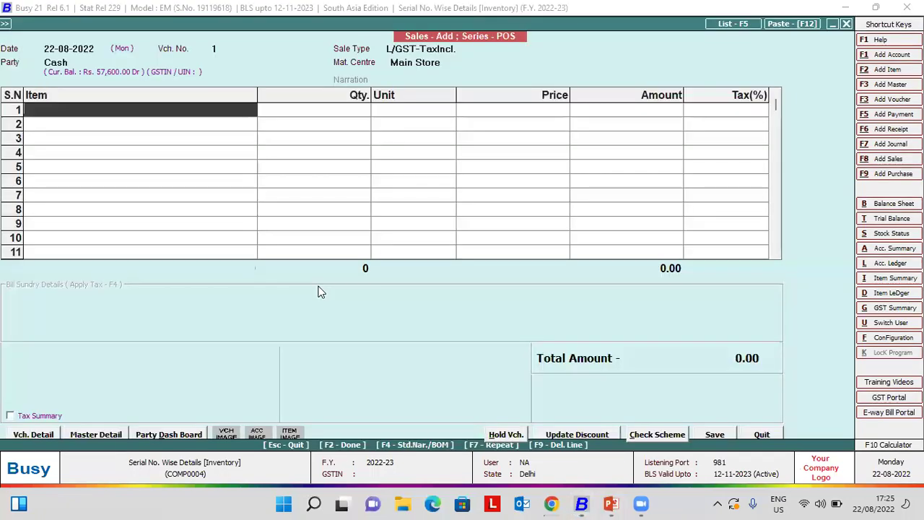
pyautogui.write('2200000')
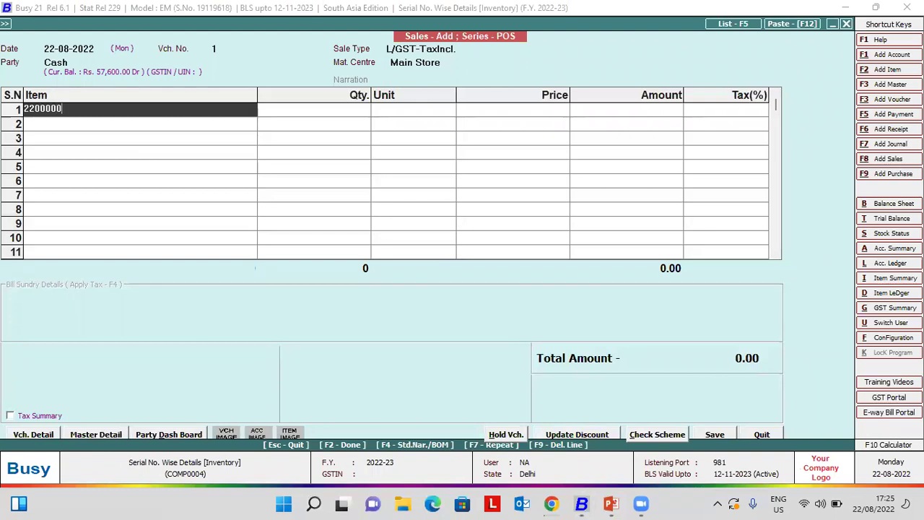
pyautogui.write('1003')
pyautogui.press('Return')
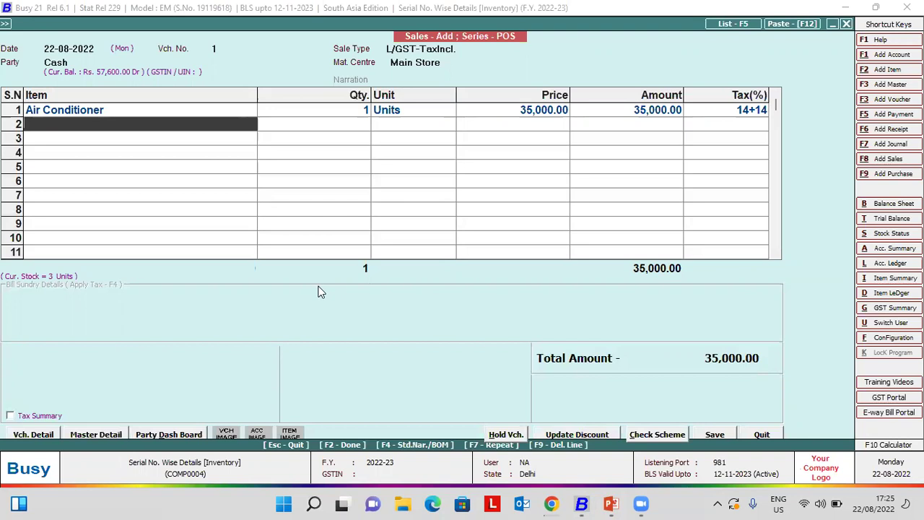
pyautogui.press('F2')
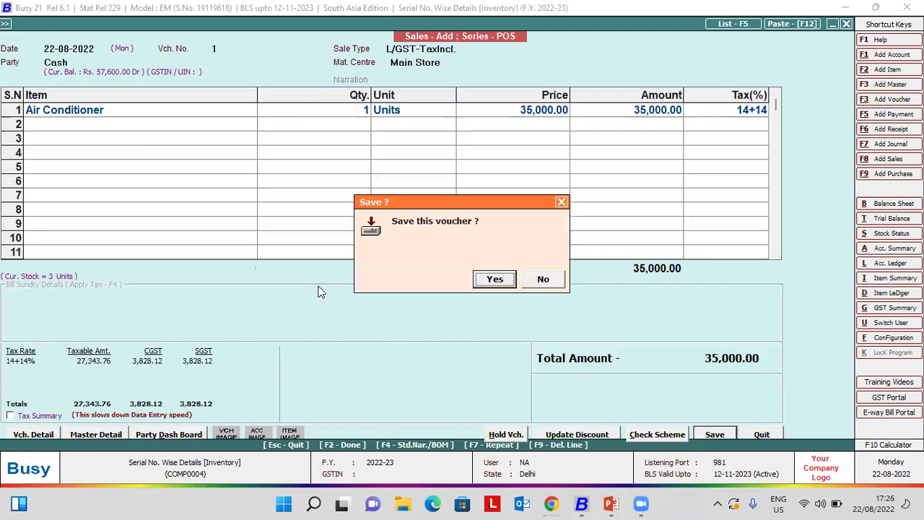
# - Save the sales voucher and agree to print its invoice
pyautogui.press('Return')
pyautogui.press('Right')
pyautogui.press('Left')
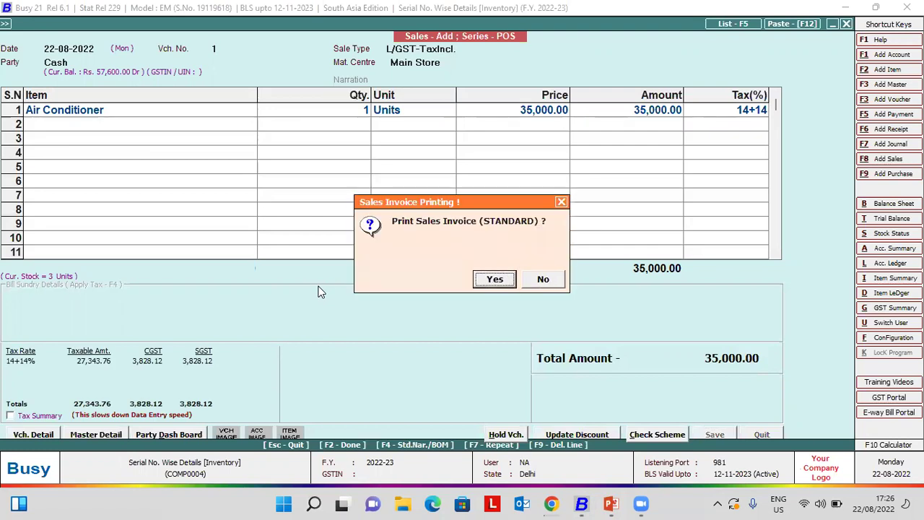
pyautogui.press('Return')
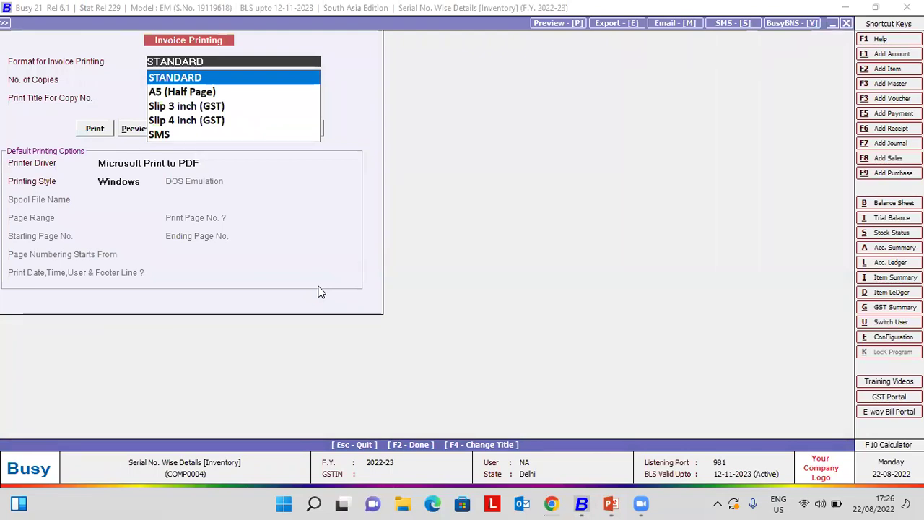
# - Preview the STANDARD format invoice, then close it and leave the voucher
pyautogui.press('F2')
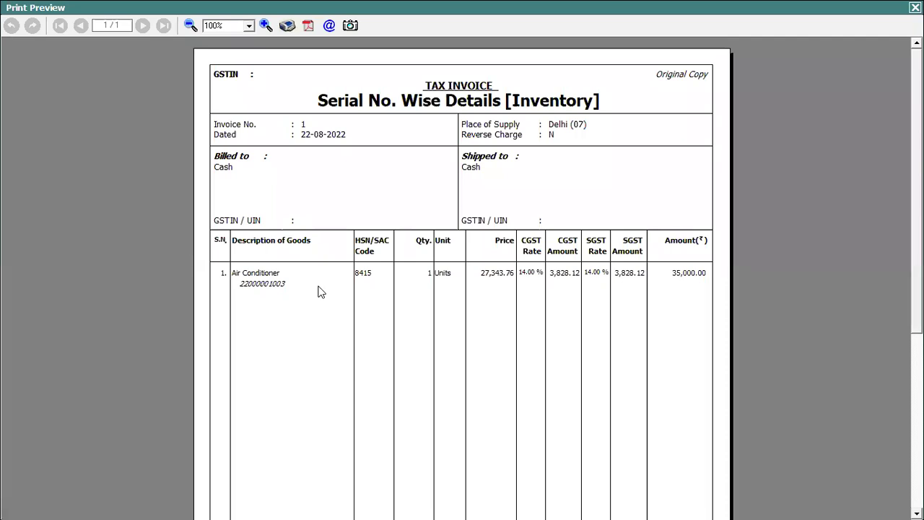
pyautogui.press('Escape')
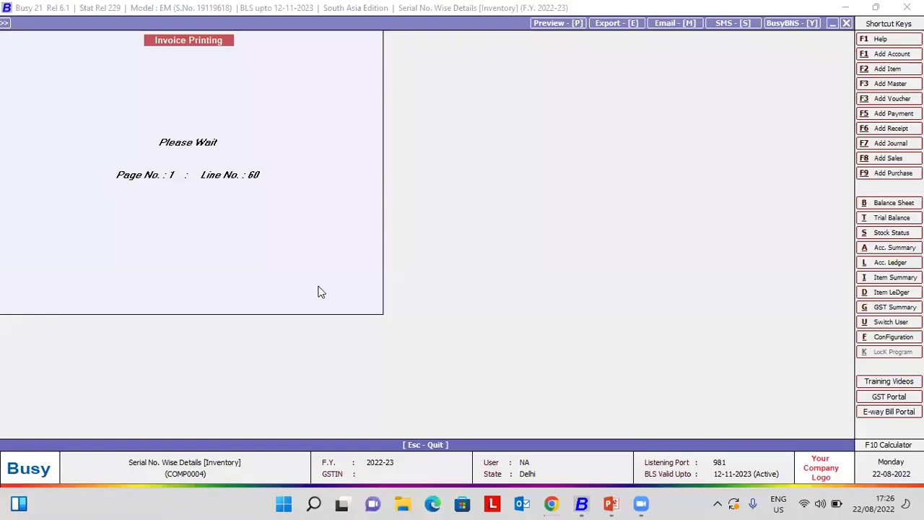
pyautogui.press('Escape')
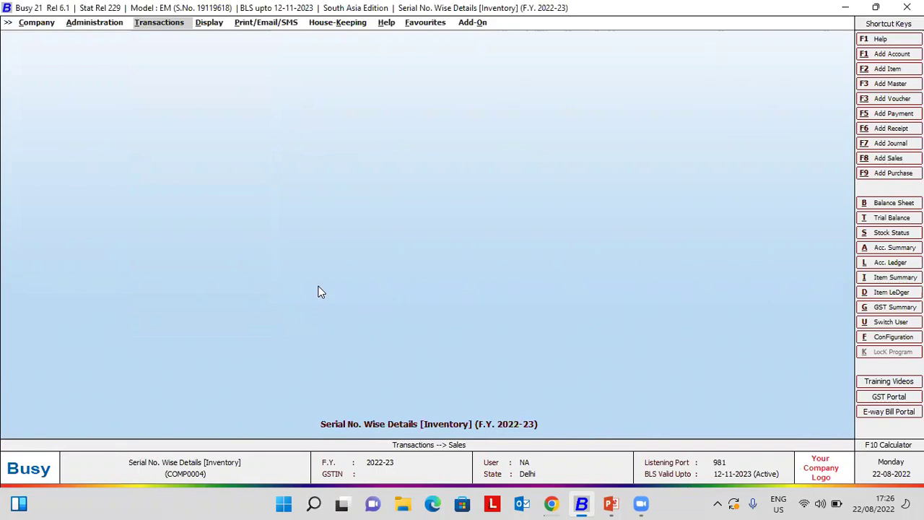
# - Open the Air Conditioner item for modification via Administration > Masters > Item
pyautogui.press('Left')
pyautogui.press('Down')
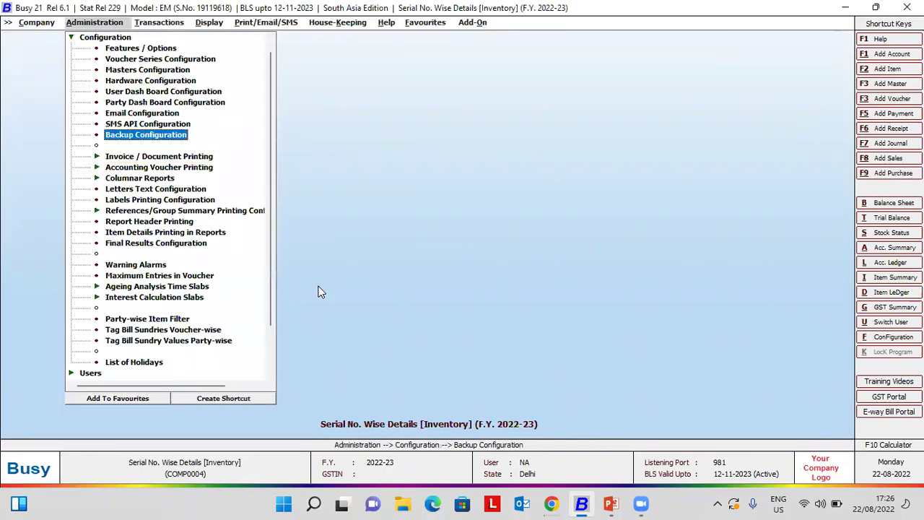
pyautogui.press('Left')
pyautogui.press('Up')
pyautogui.press('Right')
pyautogui.press('Down')
pyautogui.press('Down')
pyautogui.press('Down')
pyautogui.press('Right')
pyautogui.press('Down')
pyautogui.press('Return')
pyautogui.press('Return')
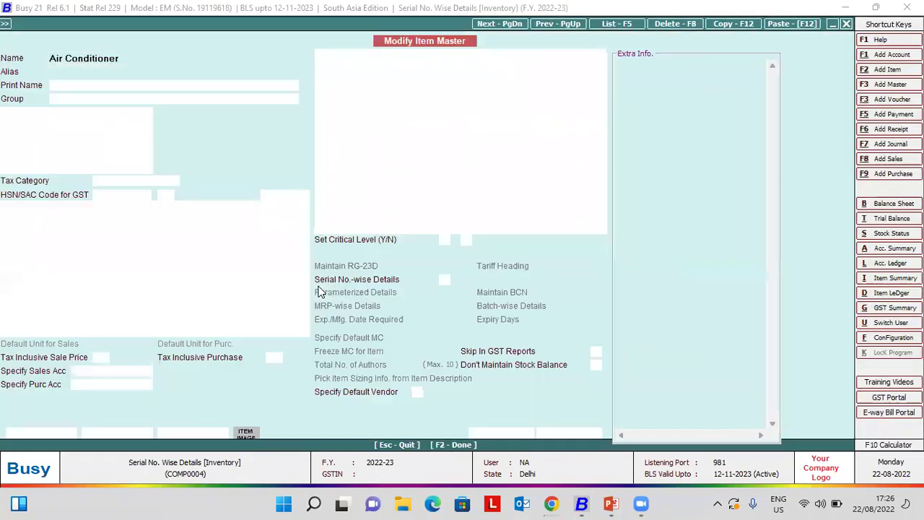
pyautogui.press('Return')
pyautogui.press('Return')
pyautogui.press('Return')
pyautogui.press('Return')
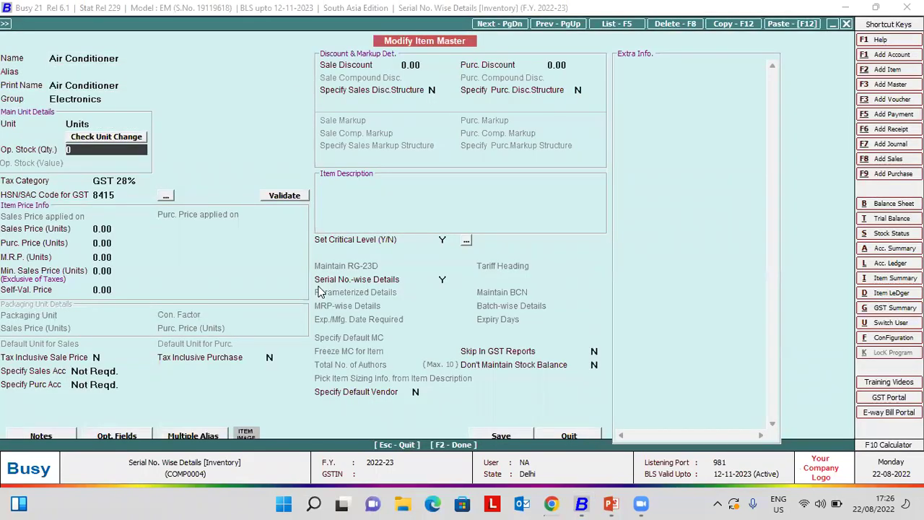
pyautogui.write('2')
pyautogui.press('Return')
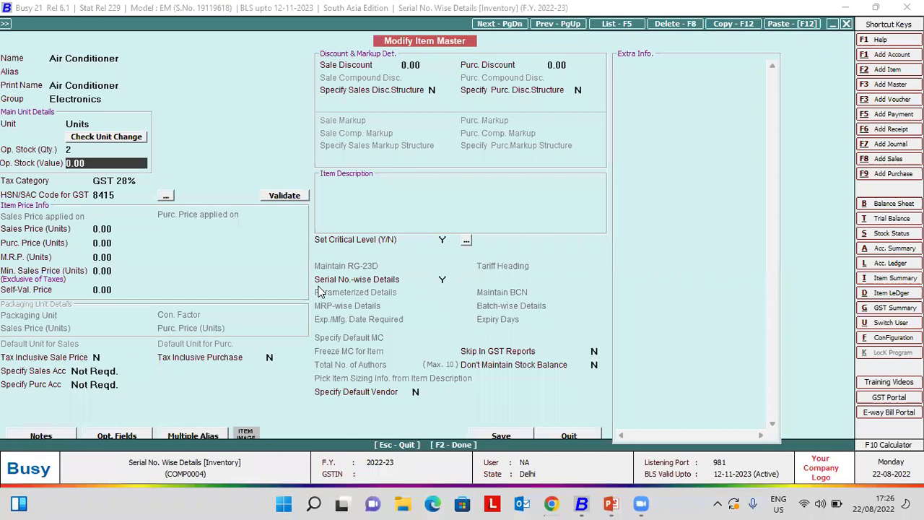
pyautogui.press('Return')
pyautogui.press('F2')
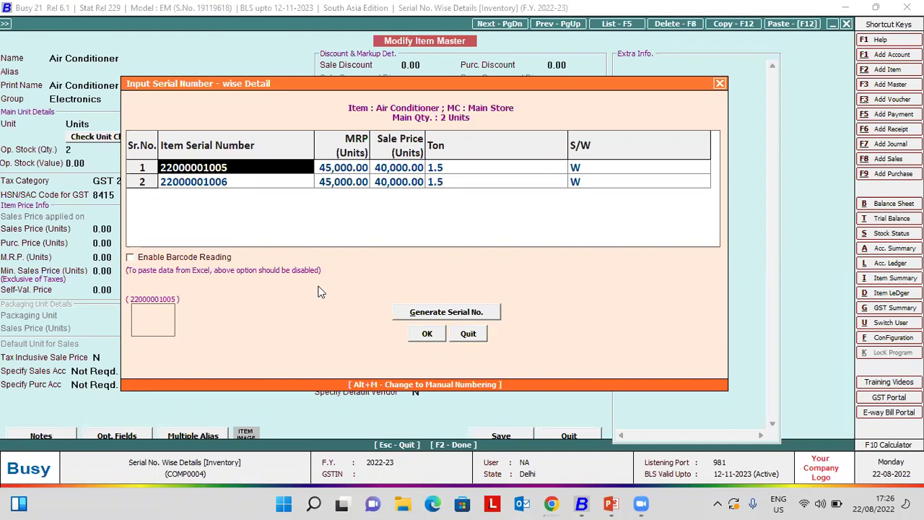
pyautogui.press('Return')
pyautogui.press('Return')
pyautogui.press('Return')
pyautogui.press('Return')
pyautogui.press('Return')
pyautogui.press('Return')
pyautogui.press('Return')
pyautogui.press('Return')
pyautogui.press('Return')
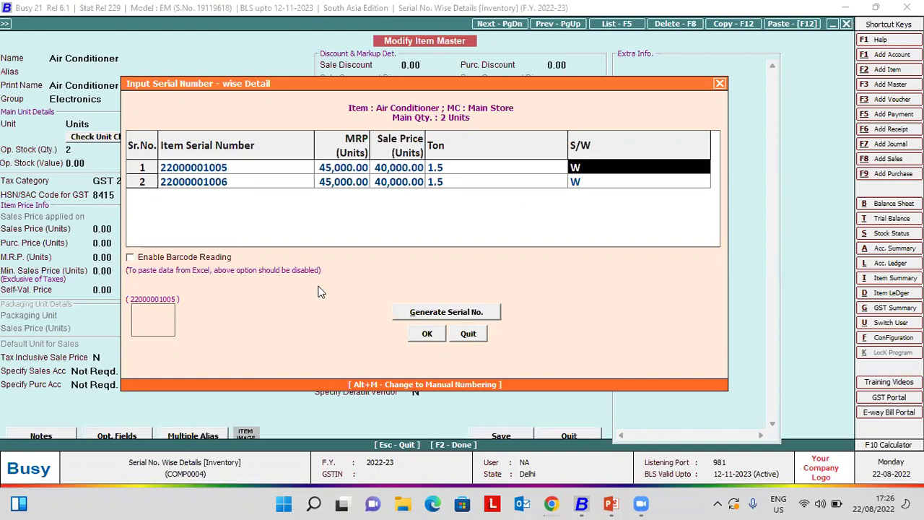
pyautogui.hotkey('shift', 'Tab')
pyautogui.hotkey('shift', 'Tab')
pyautogui.hotkey('shift', 'Tab')
pyautogui.hotkey('shift', 'Tab')
pyautogui.hotkey('shift', 'Tab')
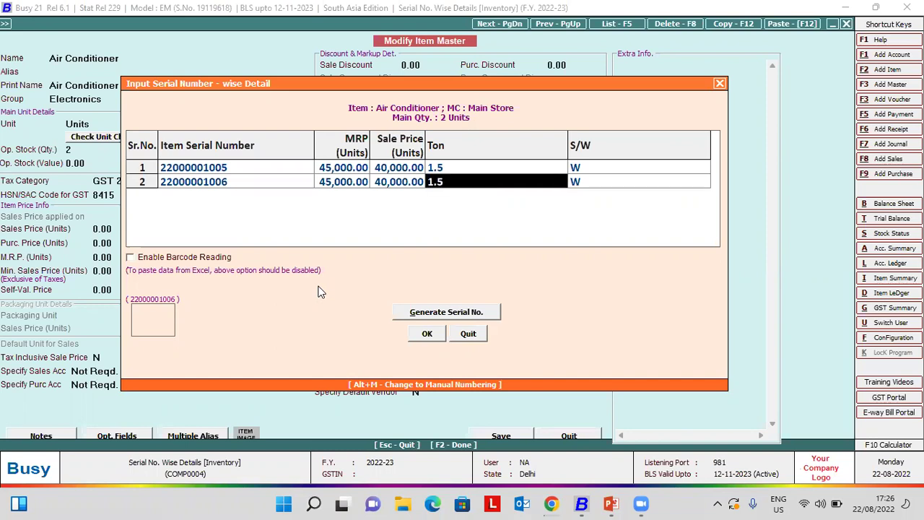
pyautogui.press('F2')
pyautogui.press('Return')
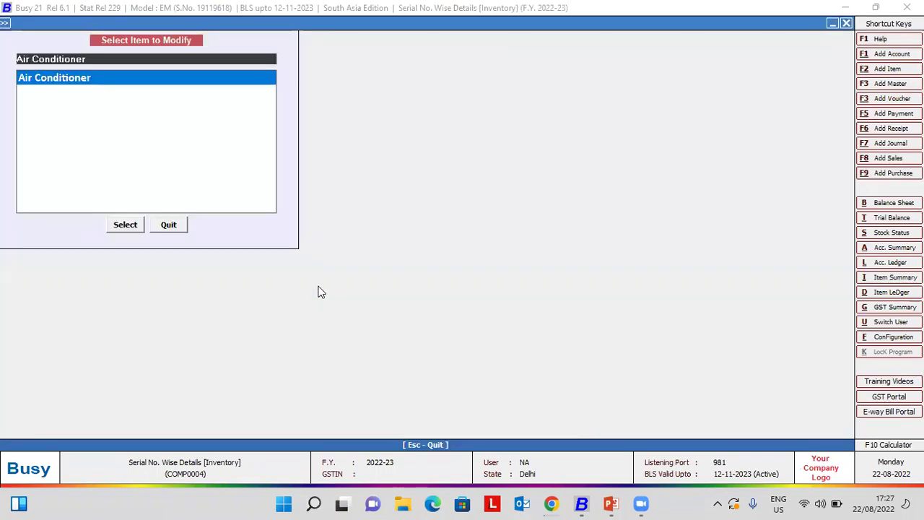
pyautogui.press('Escape')
pyautogui.press('Escape')
# - Go to Administration > Miscellaneous Data Entry and open Serial No. Installation Details for adding
pyautogui.press('Right')
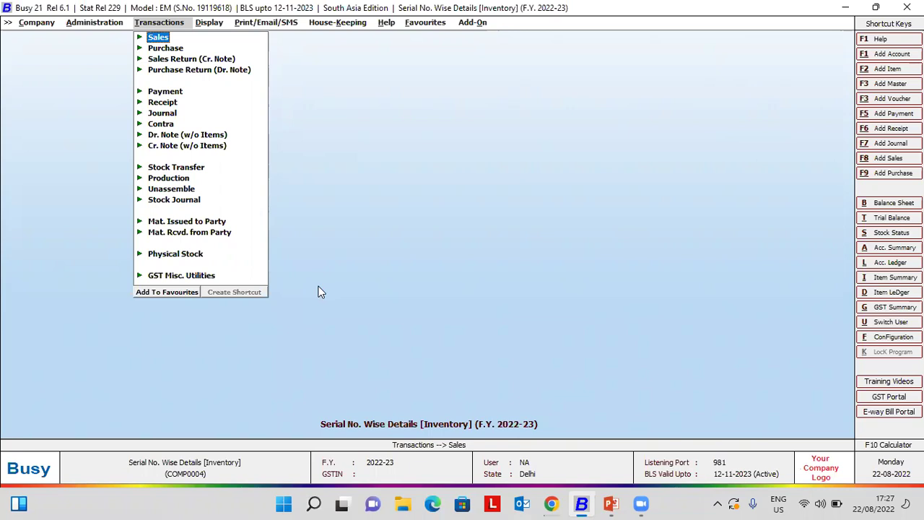
pyautogui.press('Left')
pyautogui.press('Down')
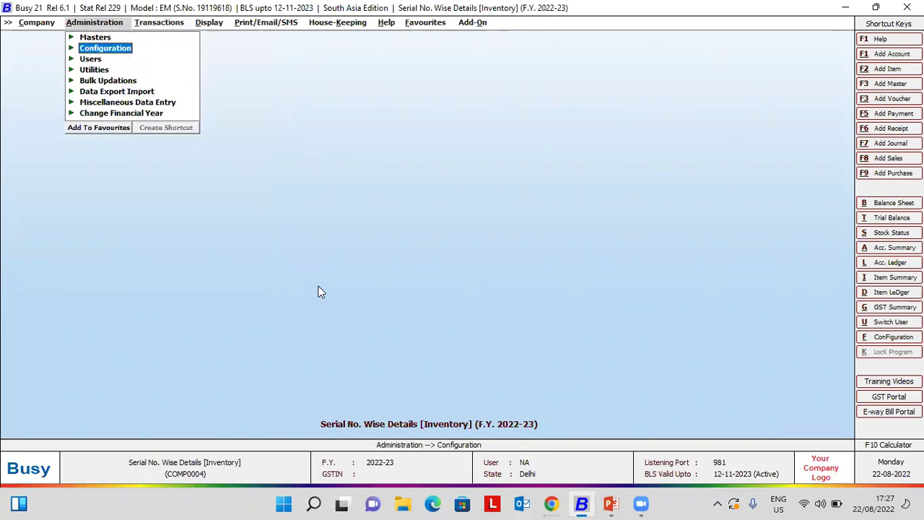
pyautogui.press('Down')
pyautogui.press('Down')
pyautogui.press('Down')
pyautogui.press('Down')
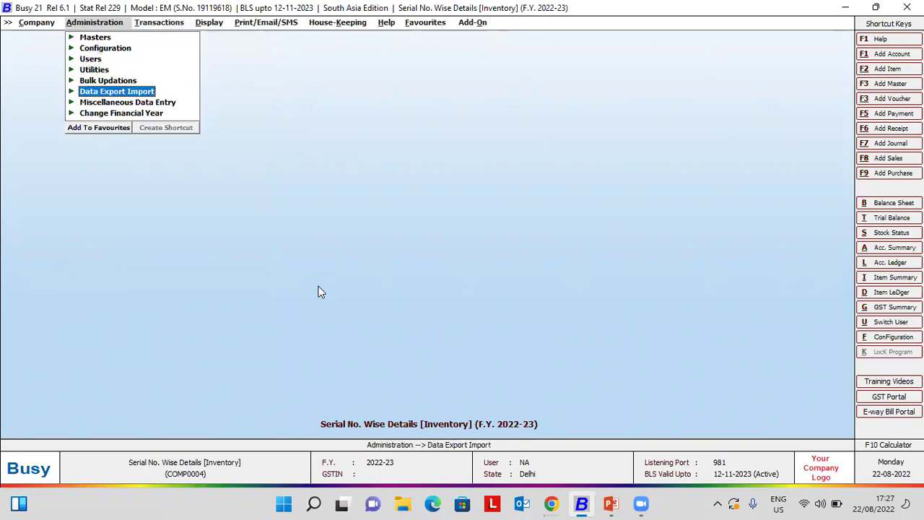
pyautogui.press('Down')
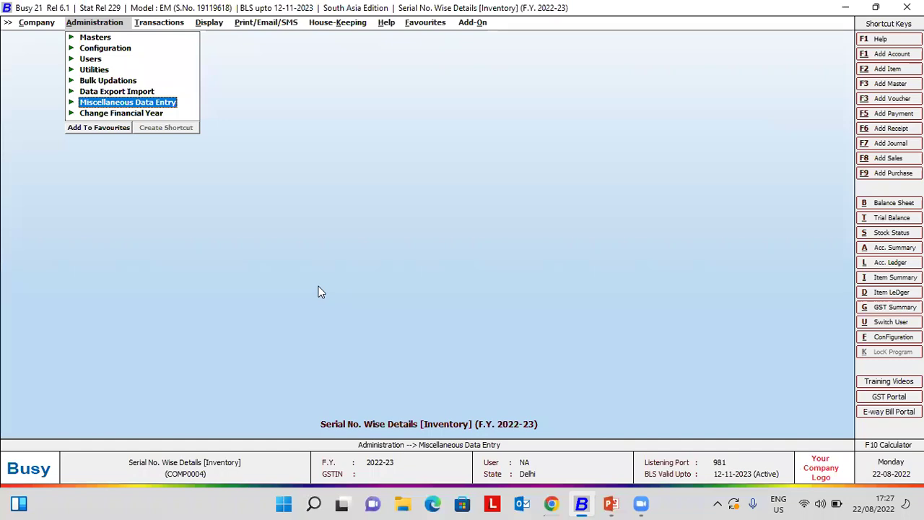
pyautogui.press('Return')
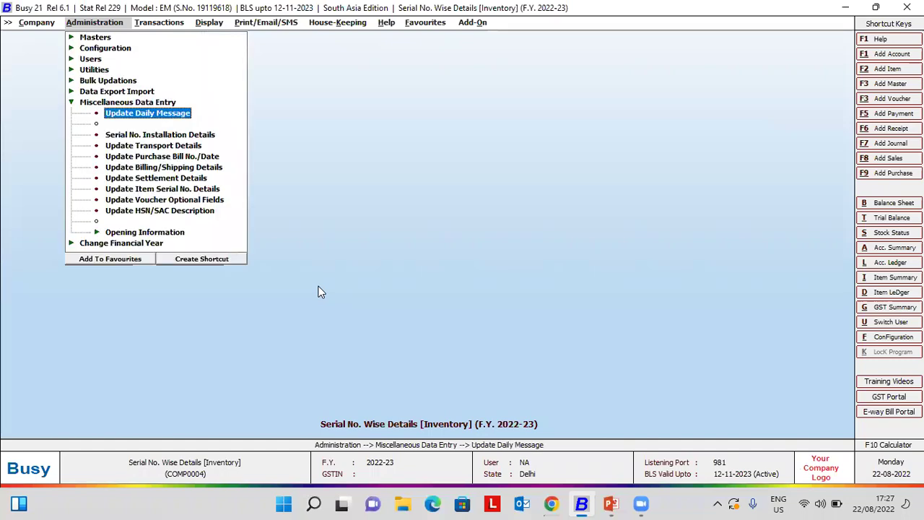
pyautogui.press('Down')
pyautogui.press('Down')
pyautogui.press('Down')
pyautogui.press('Down')
pyautogui.press('Up')
pyautogui.press('Up')
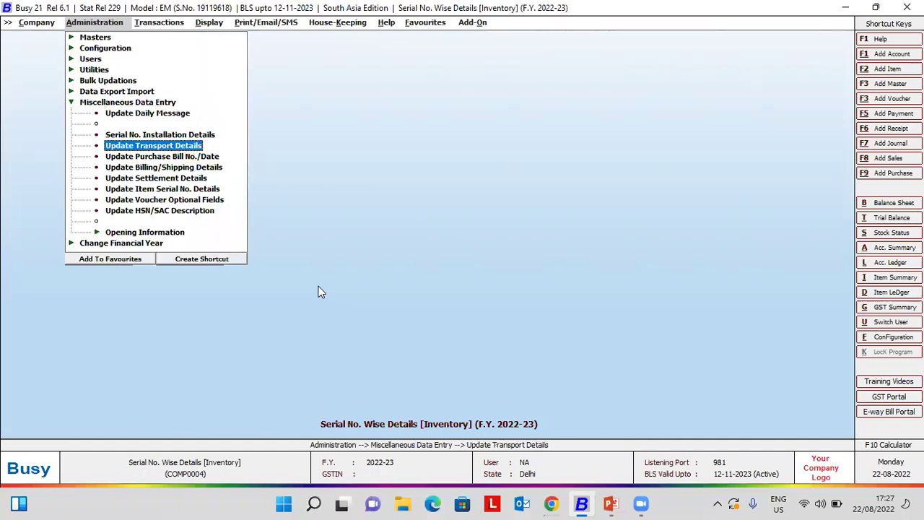
pyautogui.press('Up')
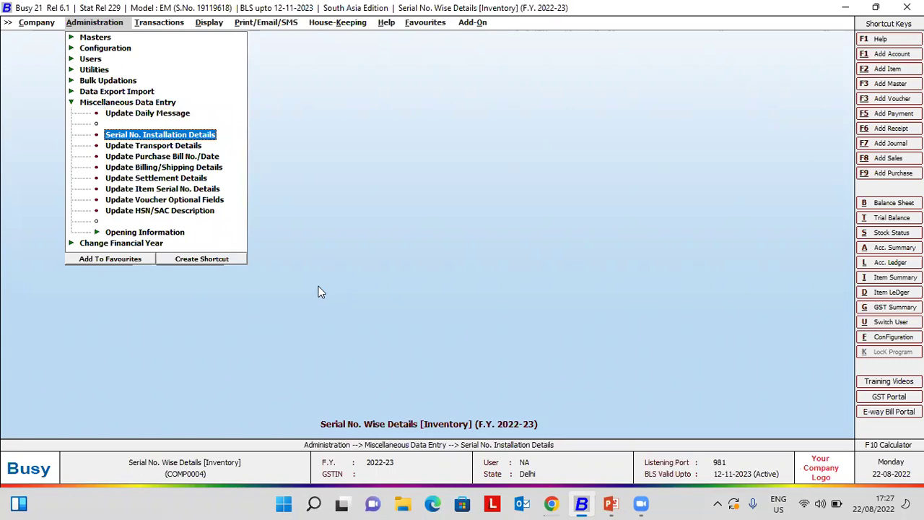
pyautogui.press('Return')
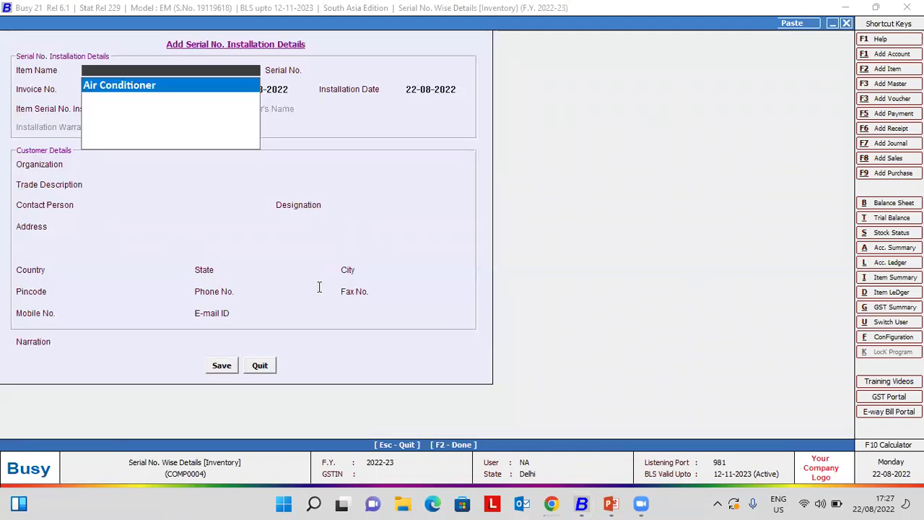
pyautogui.press('Return')
pyautogui.write('22')
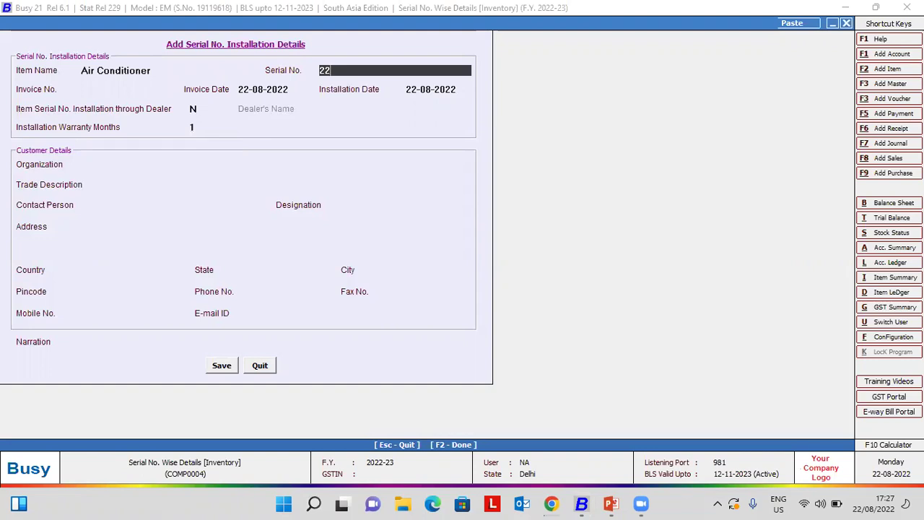
pyautogui.write('000001002')
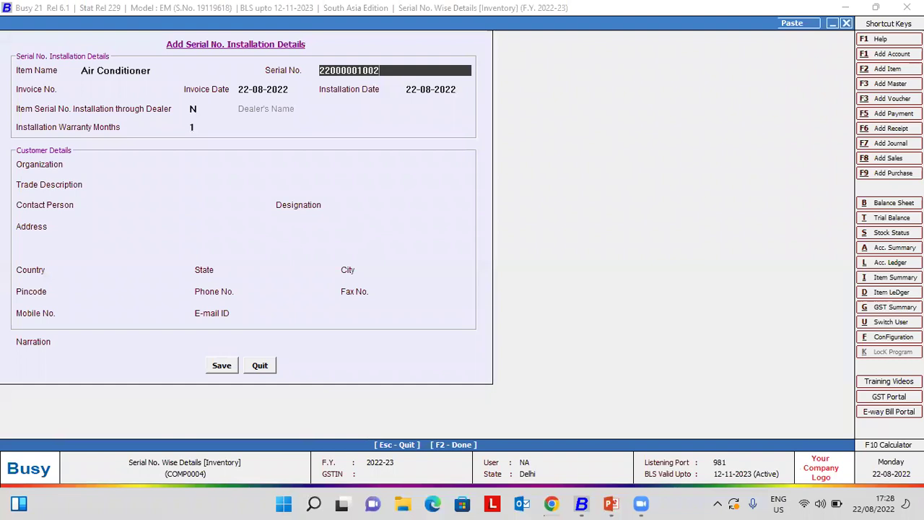
pyautogui.press('Return')
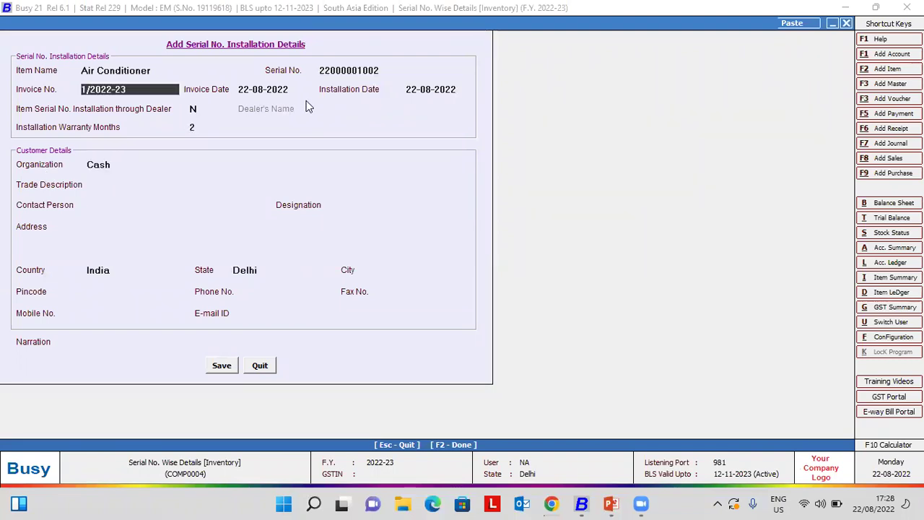
# - Correct the installation date to 22-08-2022
pyautogui.click(459, 93)
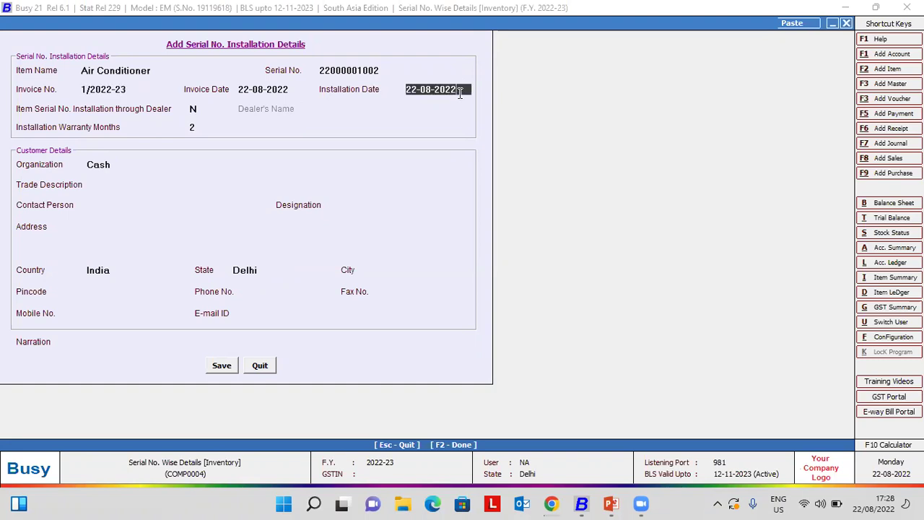
pyautogui.press('BackSpace')
pyautogui.press('BackSpace')
pyautogui.press('BackSpace')
pyautogui.press('BackSpace')
pyautogui.press('BackSpace')
pyautogui.press('BackSpace')
pyautogui.press('BackSpace')
pyautogui.press('BackSpace')
pyautogui.press('BackSpace')
pyautogui.write('2')
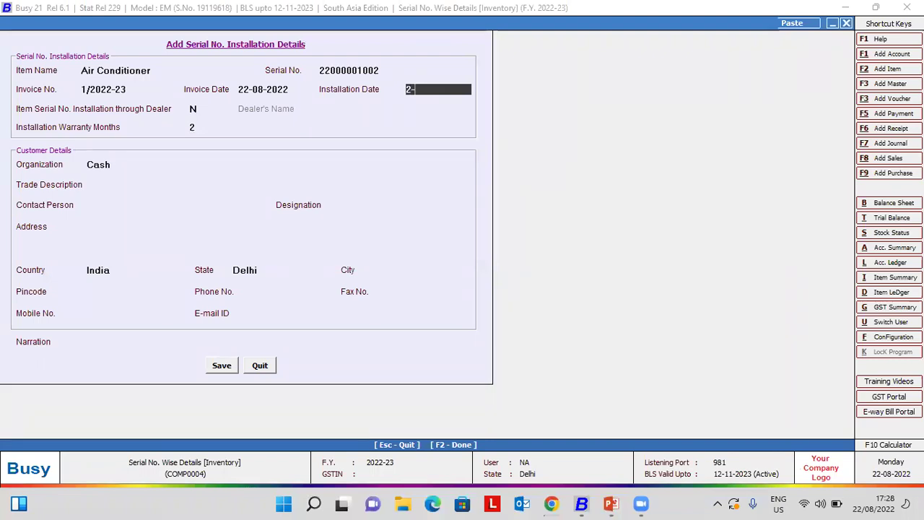
pyautogui.write('-08')
pyautogui.press('Return')
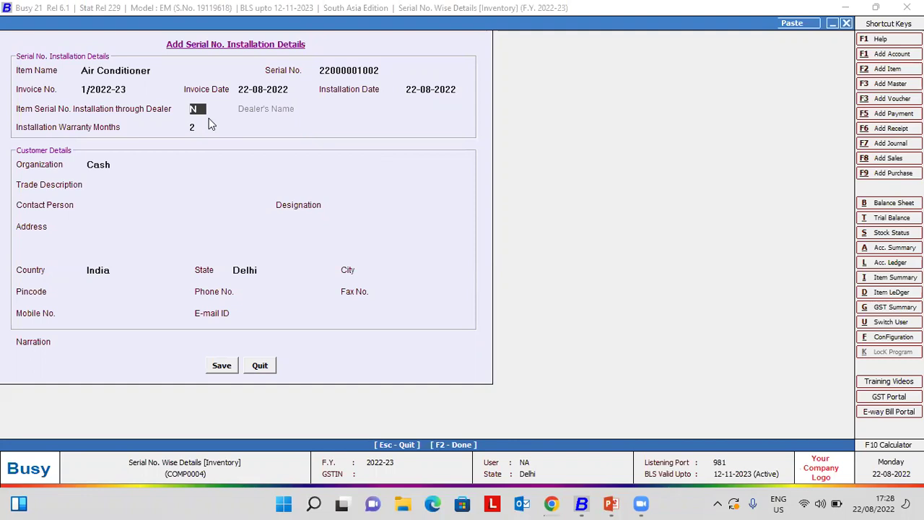
# - Mark dealer installation as Y with dealer Busy Infotech Pvt. Ltd., keeping the 2-month warranty
pyautogui.press('y')
pyautogui.press('Return')
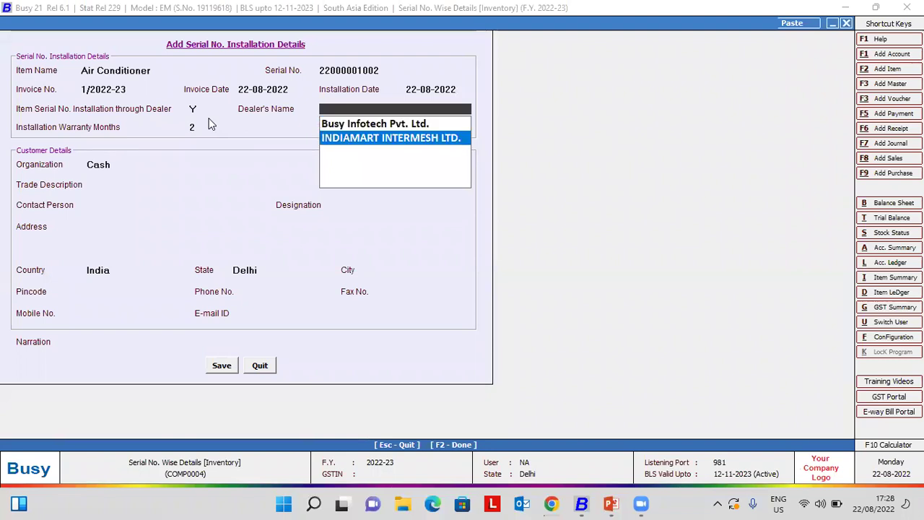
pyautogui.press('Up')
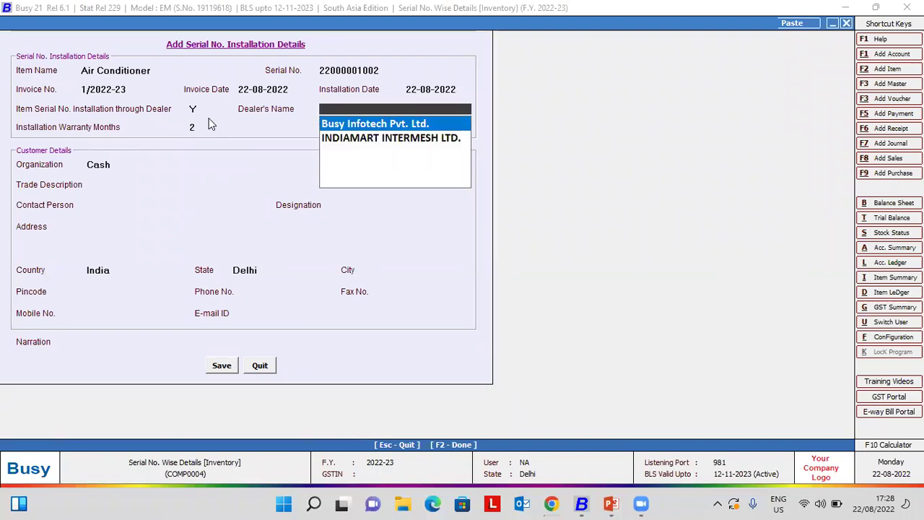
pyautogui.press('Return')
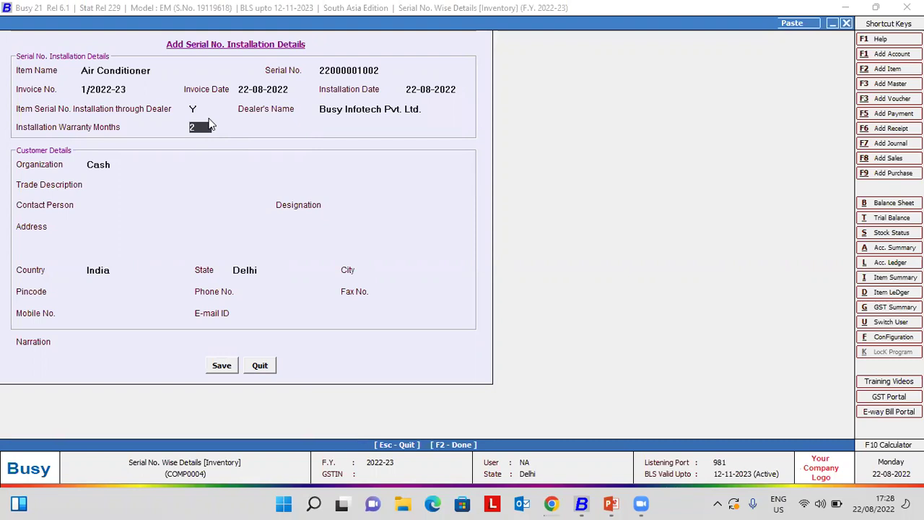
pyautogui.press('Return')
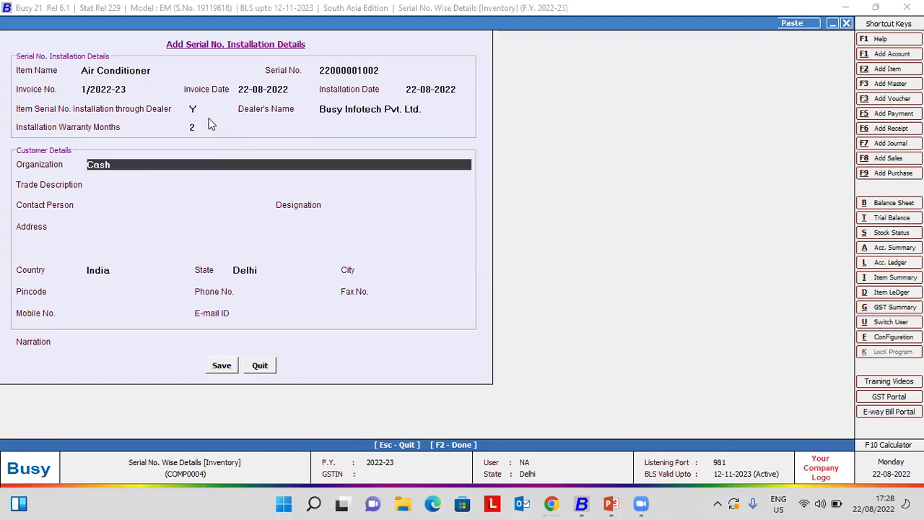
# - Replace Cash with organization 'P k ltd.' and set trade description to Retailer
pyautogui.press('BackSpace')
pyautogui.press('BackSpace')
pyautogui.press('BackSpace')
pyautogui.press('BackSpace')
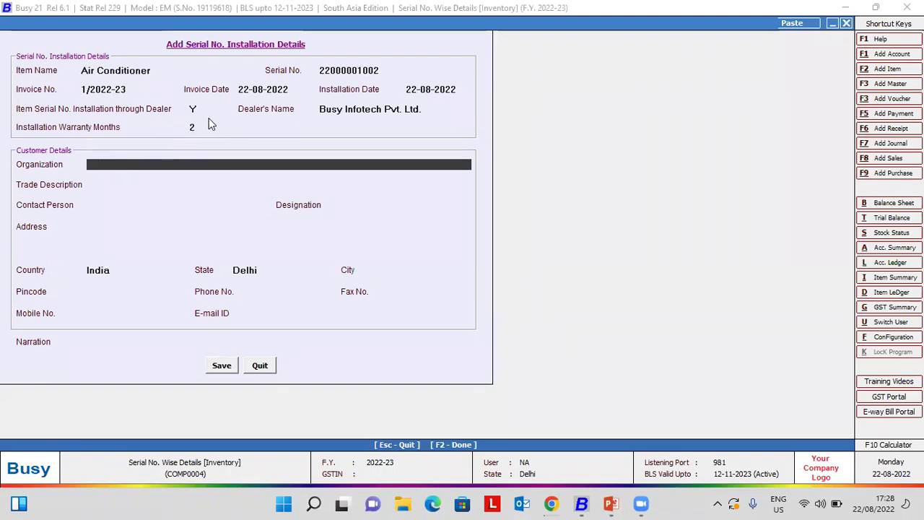
pyautogui.write('P k')
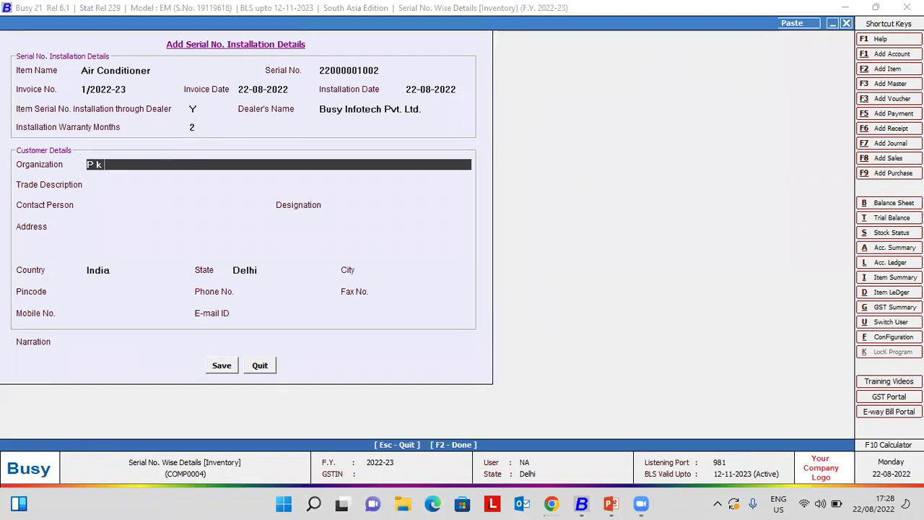
pyautogui.write(' ltd.')
pyautogui.press('Return')
pyautogui.press('Up')
pyautogui.press('BackSpace')
pyautogui.press('BackSpace')
pyautogui.write('d.')
pyautogui.press('Return')
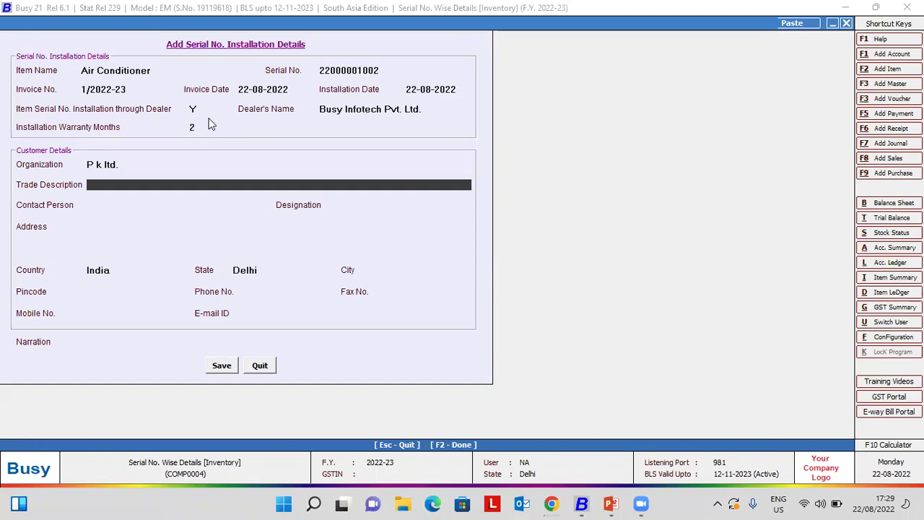
pyautogui.write('Retailer')
pyautogui.press('Return')
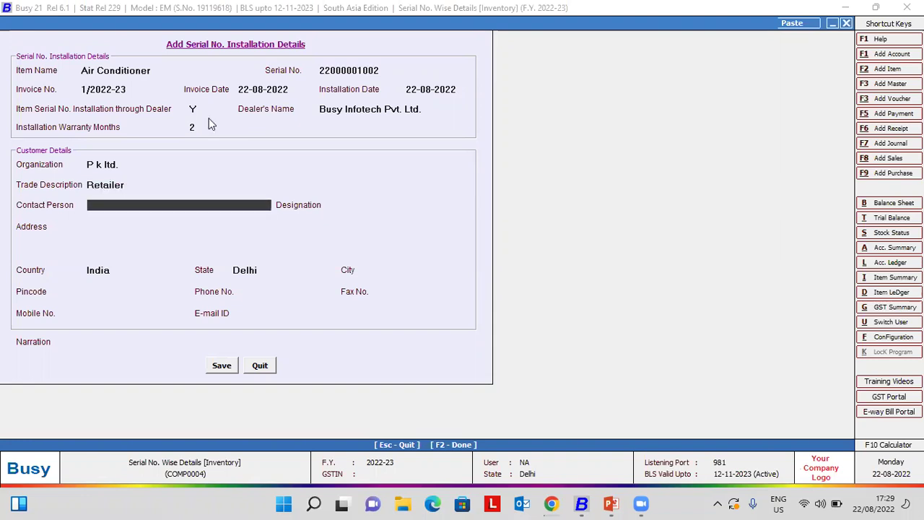
# - Enter the contact person's name and designation CEO
pyautogui.press('Return')
pyautogui.press('Return')
pyautogui.press('Return')
pyautogui.press('Return')
pyautogui.press('Up')
pyautogui.press('Up')
pyautogui.press('Up')
pyautogui.press('Up')
pyautogui.press('Up')
pyautogui.press('Up')
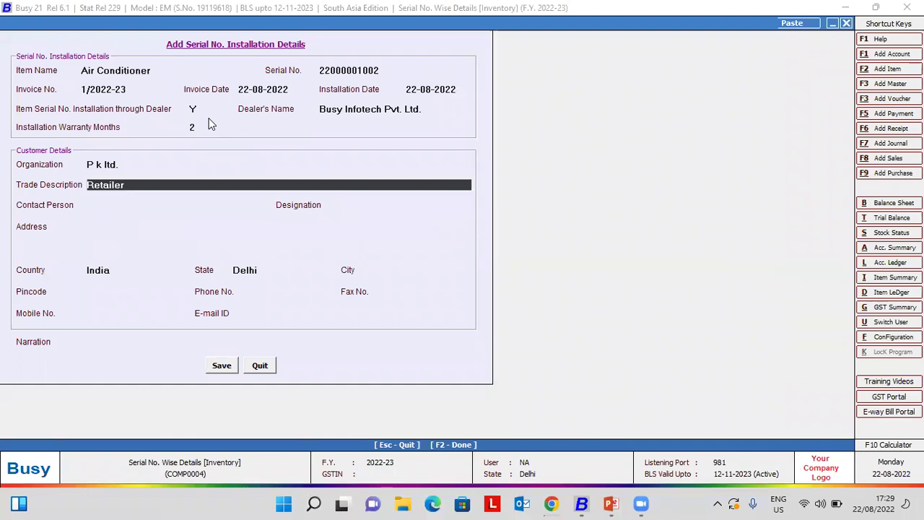
pyautogui.press('Down')
pyautogui.press('Down')
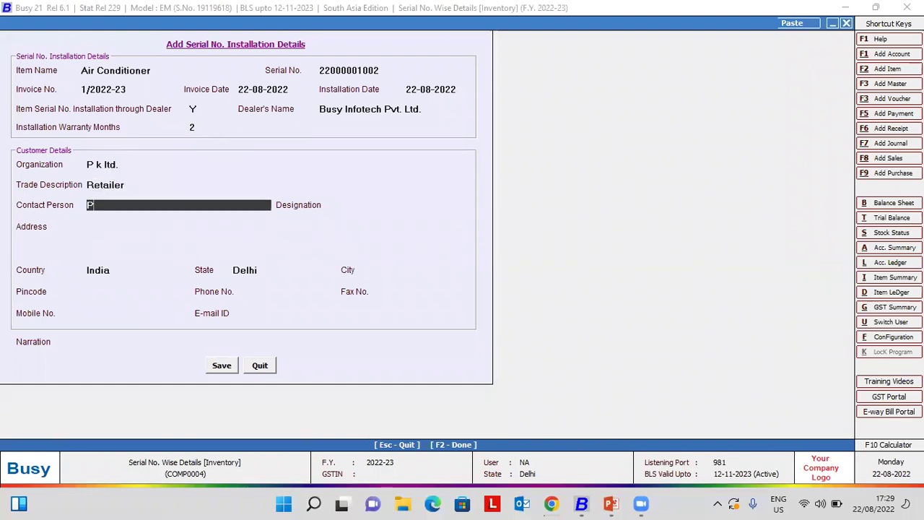
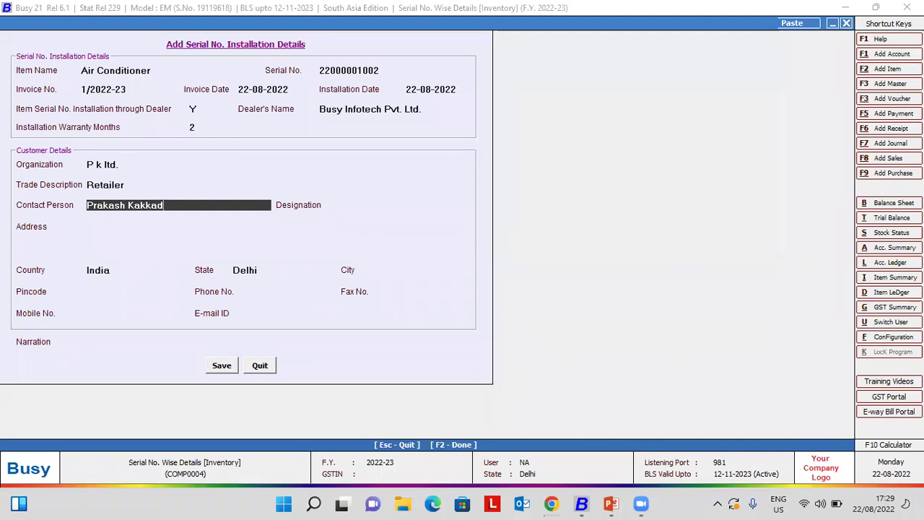
pyautogui.press('Return')
pyautogui.write('CEO')
pyautogui.press('Return')
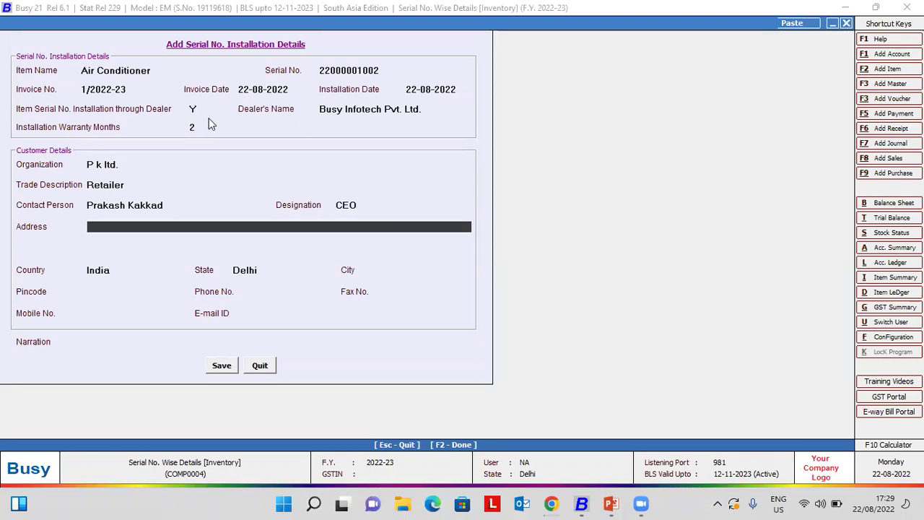
# - Fill in the customer's first address line, keeping India as country and Delhi as state
pyautogui.write('Jh')
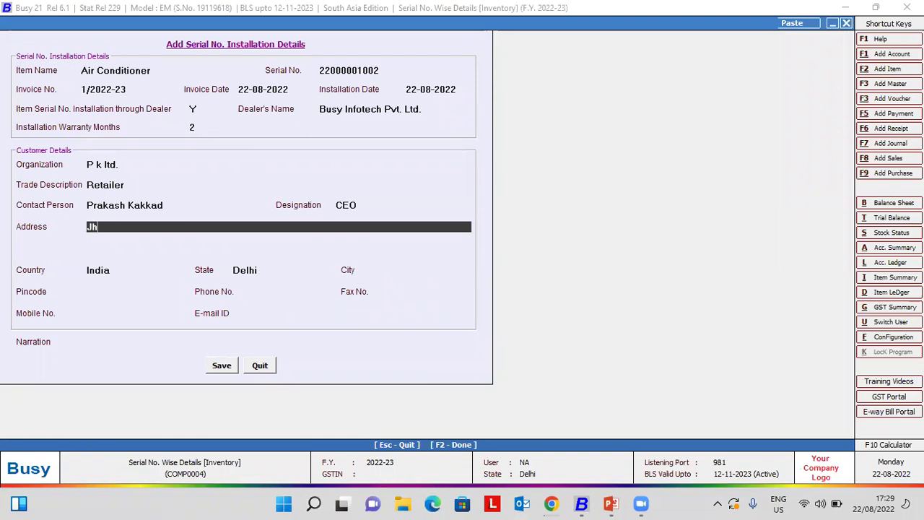
pyautogui.write('andewalan,')
pyautogui.write(' Dlehi')
pyautogui.write('elhi')
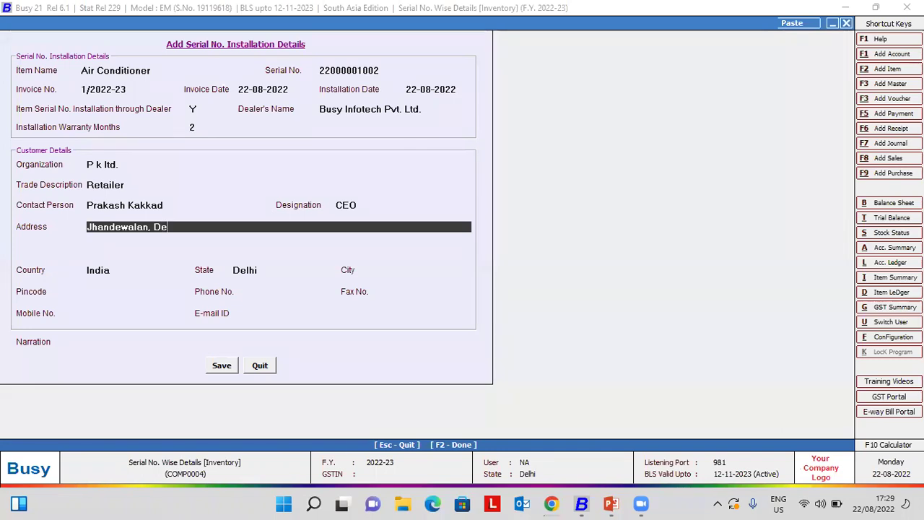
pyautogui.press('Return')
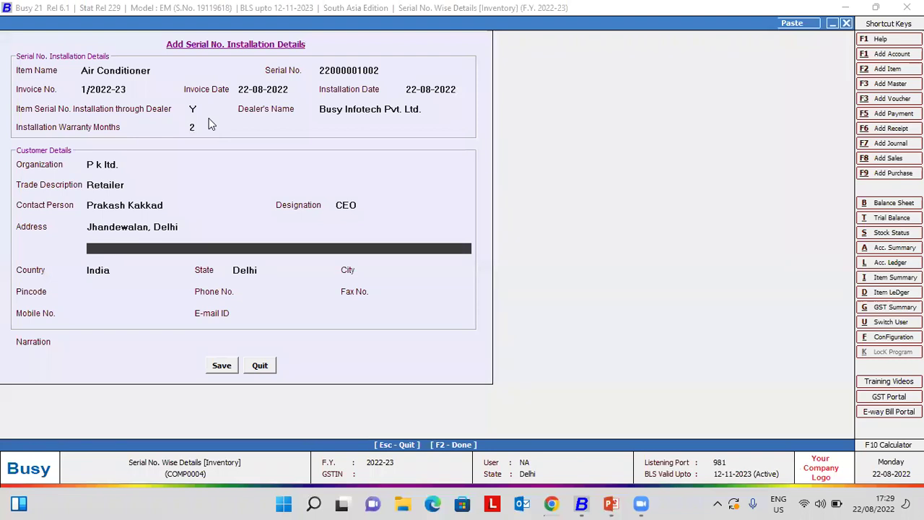
pyautogui.press('Return')
pyautogui.press('Return')
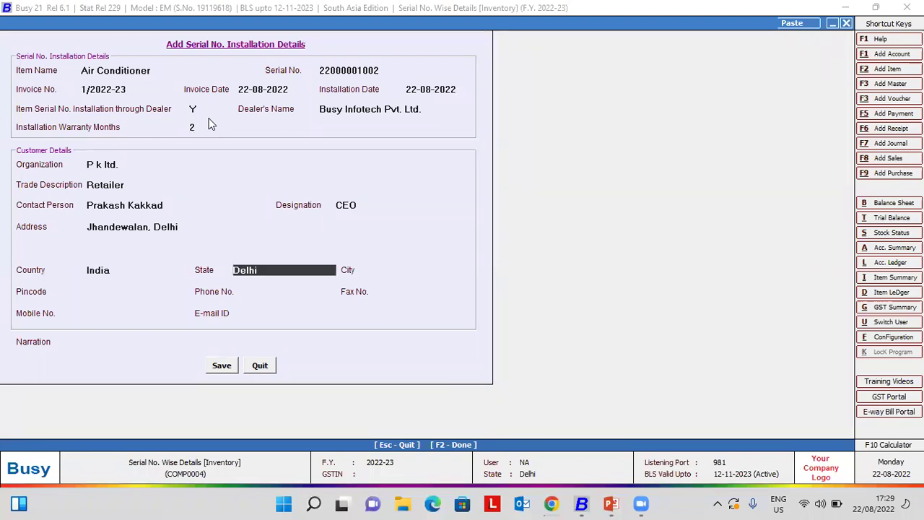
pyautogui.press('Return')
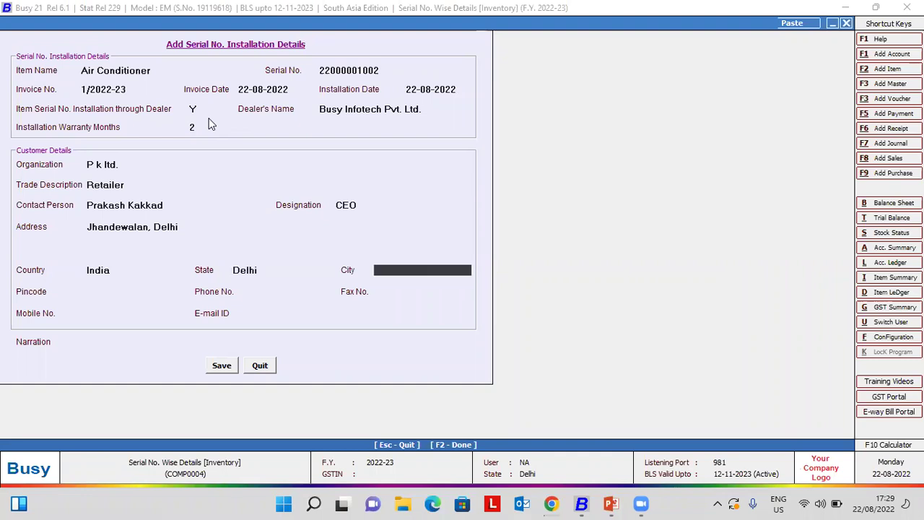
pyautogui.write('e')
pyautogui.press('Return')
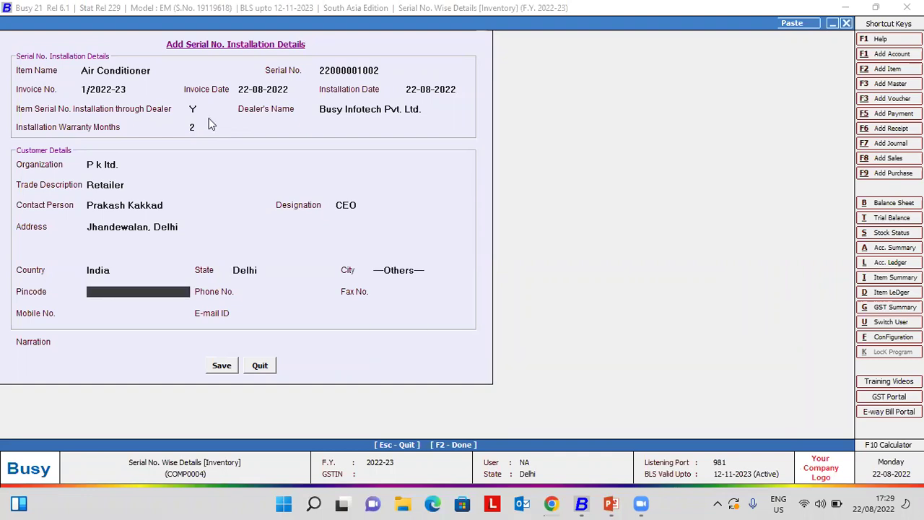
# - Add New Delhi as a new city, enter the pincode, and leave e-mail empty
pyautogui.press('Up')
pyautogui.write('w')
pyautogui.press('BackSpace')
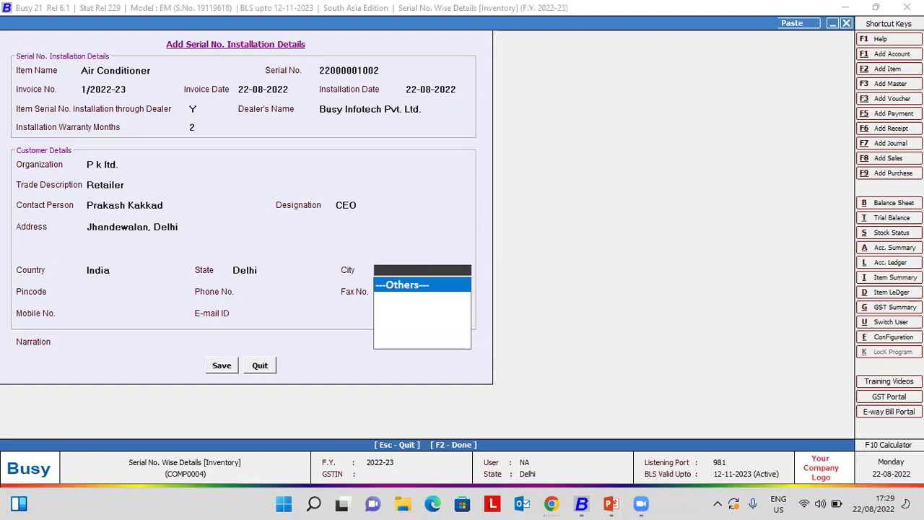
pyautogui.press('F3')
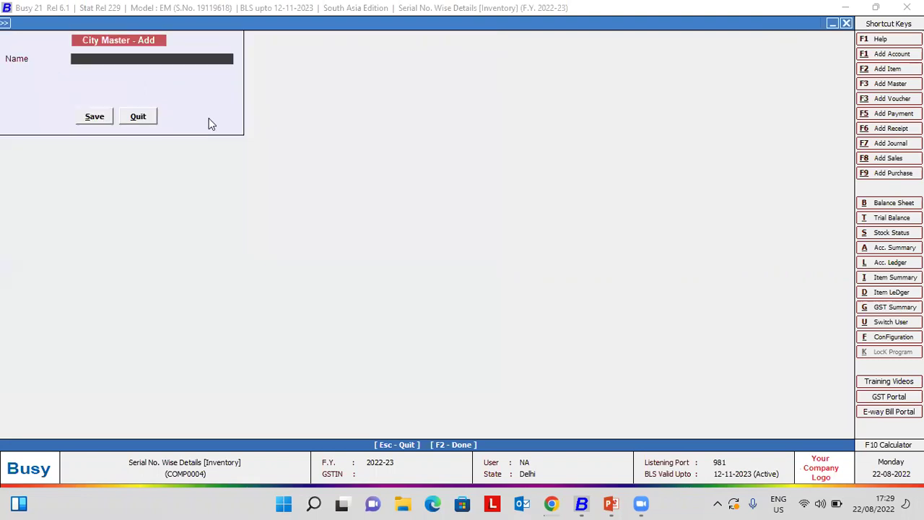
pyautogui.write('New Delhi')
pyautogui.press('Return')
pyautogui.press('Return')
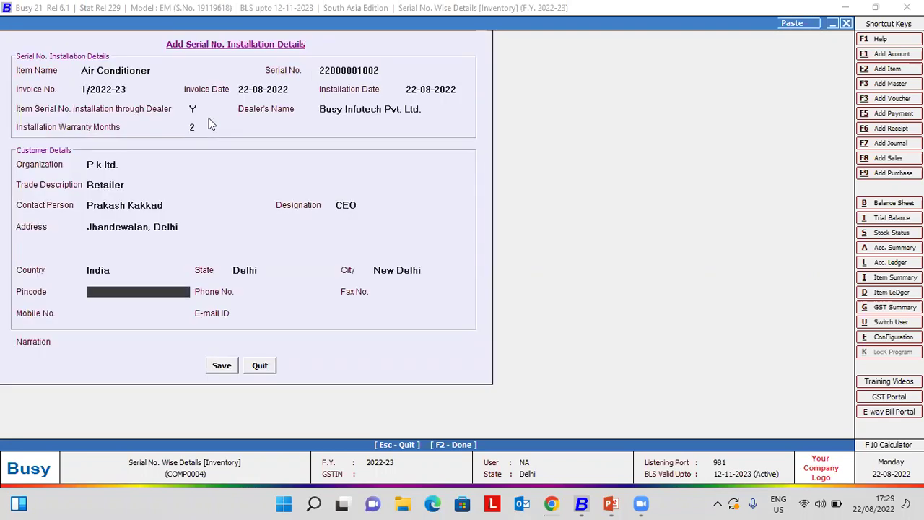
pyautogui.write('110034')
pyautogui.press('Return')
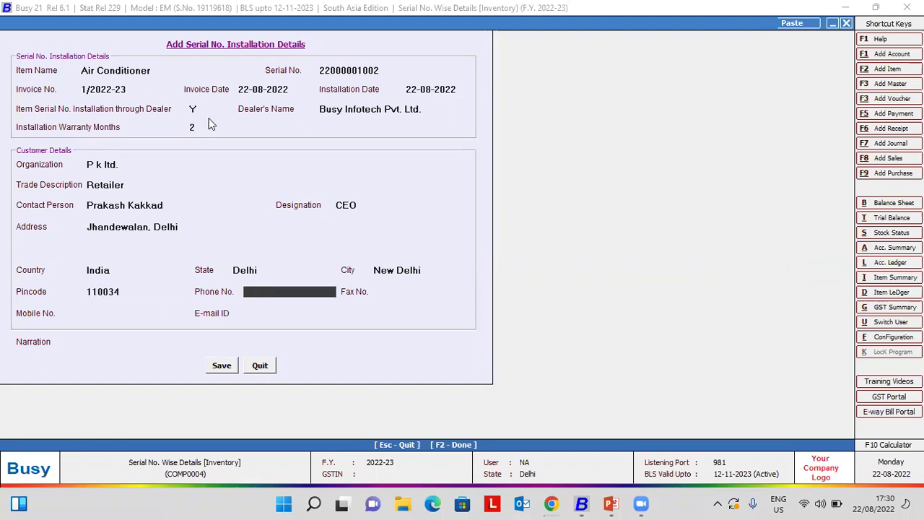
pyautogui.press('Return')
pyautogui.press('Return')
pyautogui.press('Return')
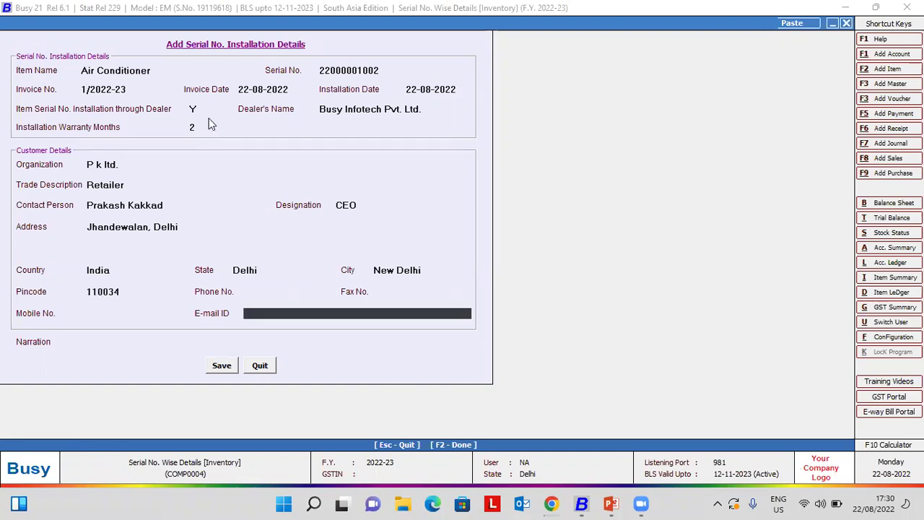
pyautogui.press('Return')
pyautogui.press('Return')
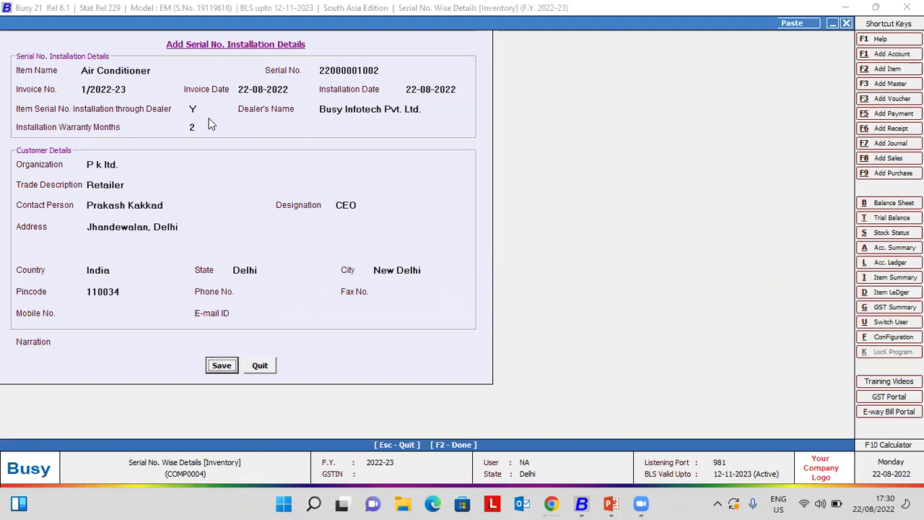
pyautogui.press('Return')
# - Save the installation details, then start Display > Sr. No.-wise Reports > Item Serial No. Stock for All Items
pyautogui.press('Escape')
pyautogui.press('Escape')
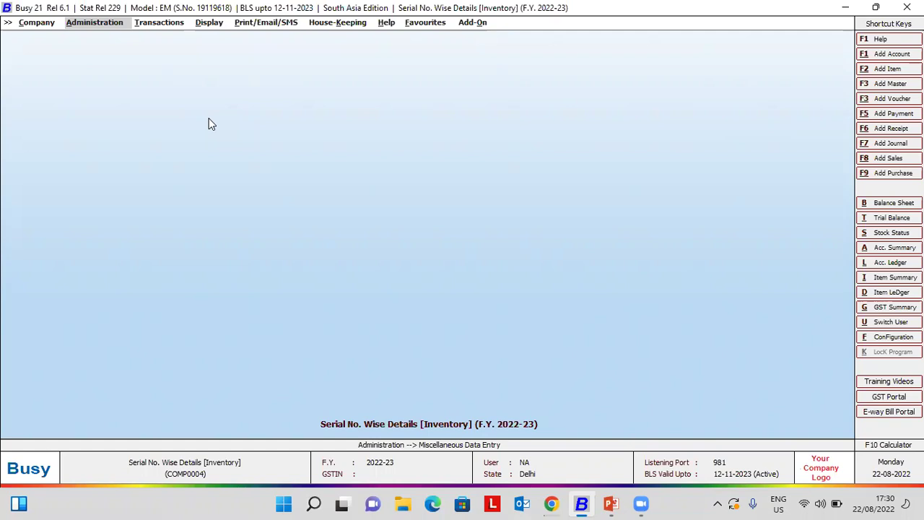
pyautogui.press('Right')
pyautogui.press('Right')
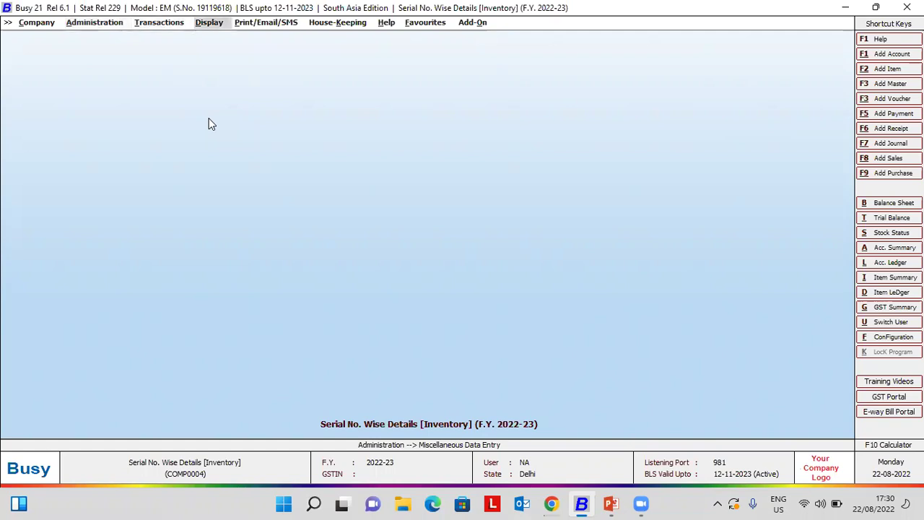
pyautogui.press('Down')
pyautogui.press('Down')
pyautogui.press('Down')
pyautogui.press('Down')
pyautogui.press('Down')
pyautogui.press('Down')
pyautogui.press('Down')
pyautogui.press('Down')
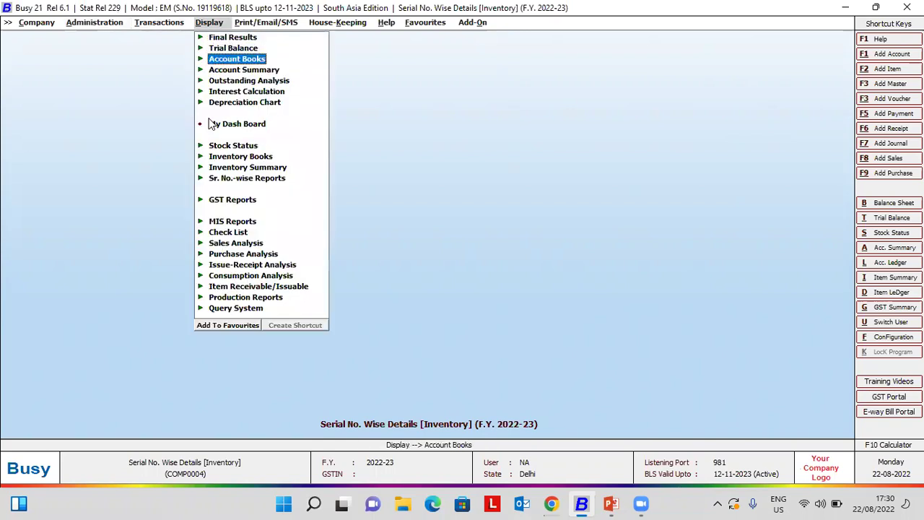
pyautogui.press('Down')
pyautogui.press('Down')
pyautogui.press('Down')
pyautogui.press('Down')
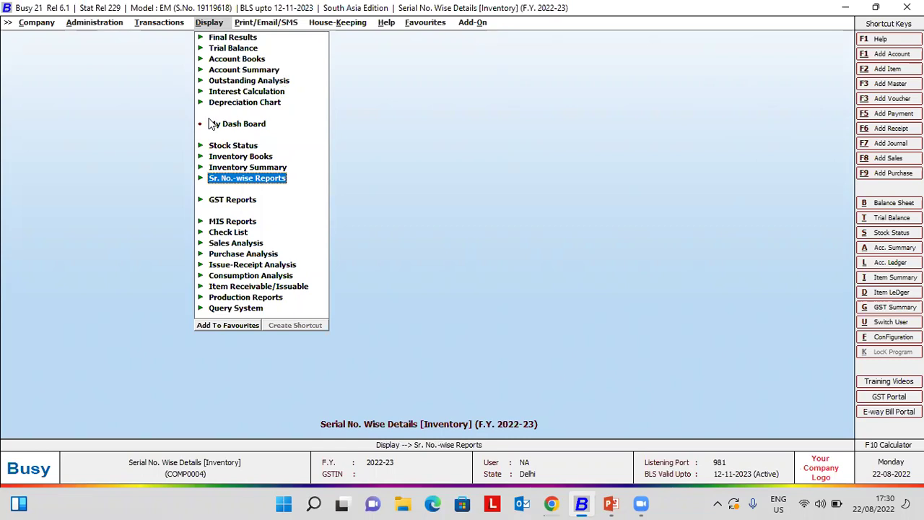
pyautogui.press('Return')
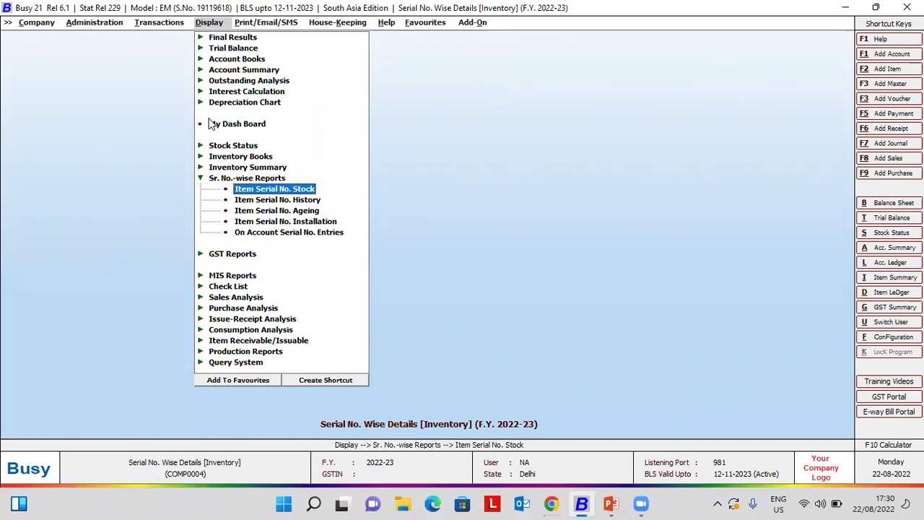
pyautogui.press('Return')
pyautogui.press('Right')
pyautogui.press('Right')
pyautogui.press('Return')
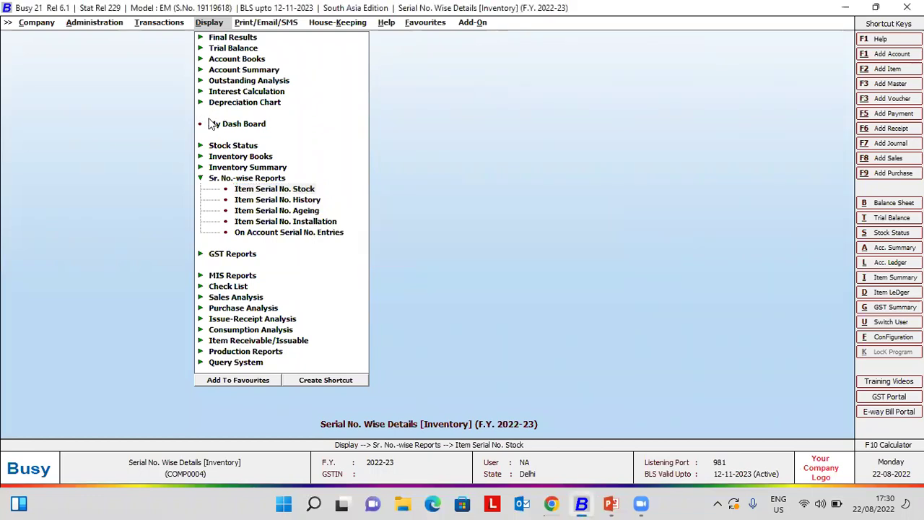
# - Accept the Stock Status options, keeping zero-stock serials included
pyautogui.press('Return')
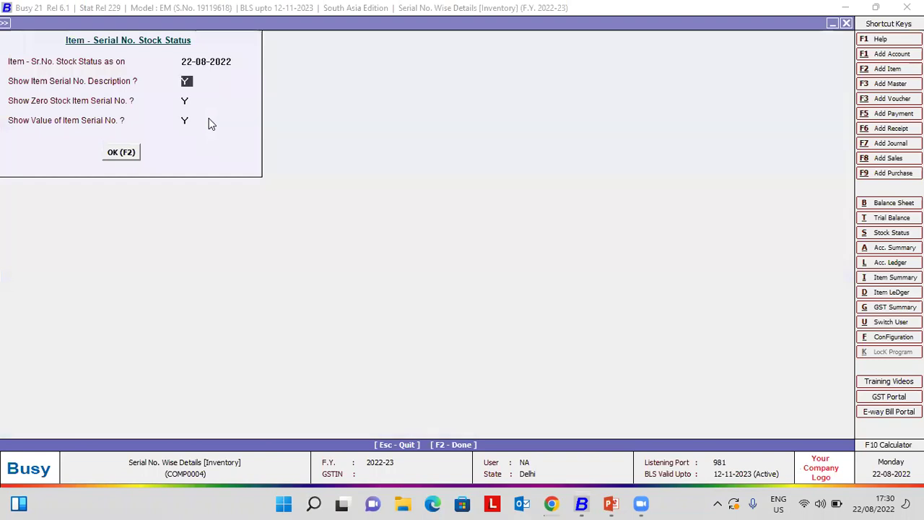
pyautogui.press('Return')
pyautogui.press('Return')
pyautogui.press('Return')
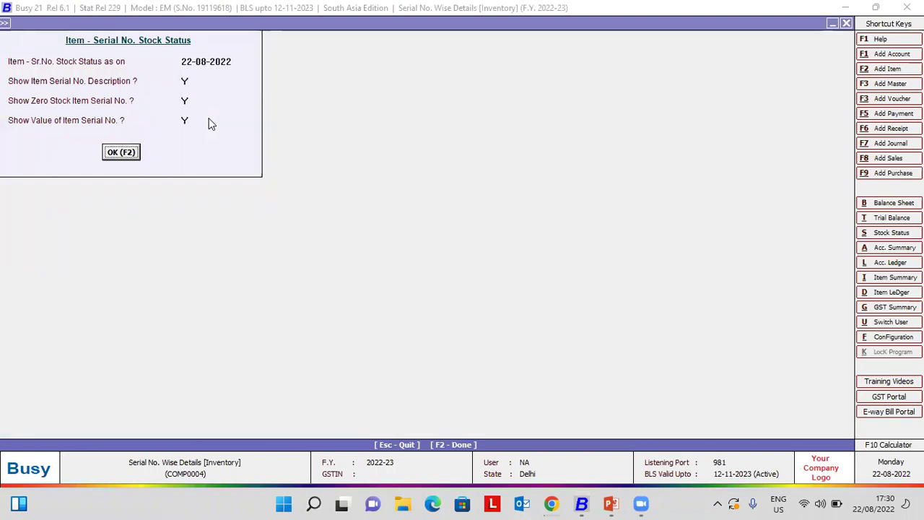
pyautogui.press('Return')
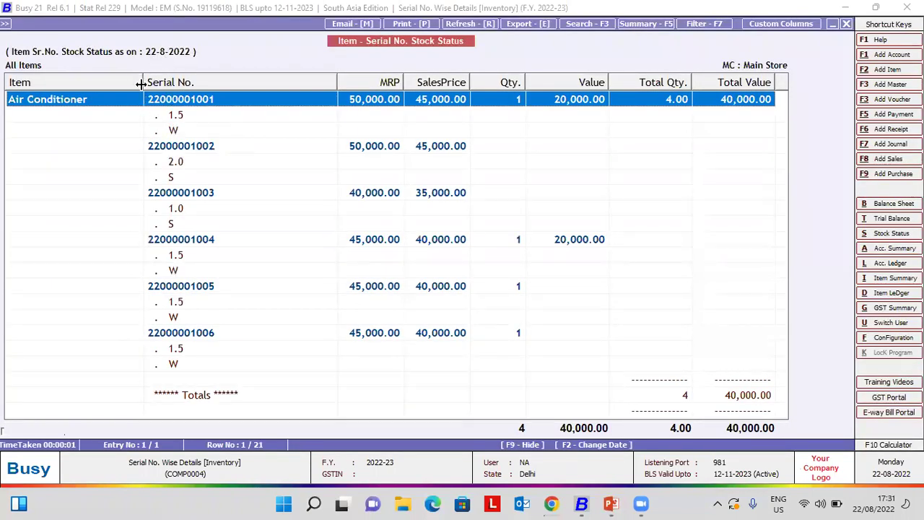
pyautogui.moveTo(142, 84); pyautogui.dragTo(105, 84)
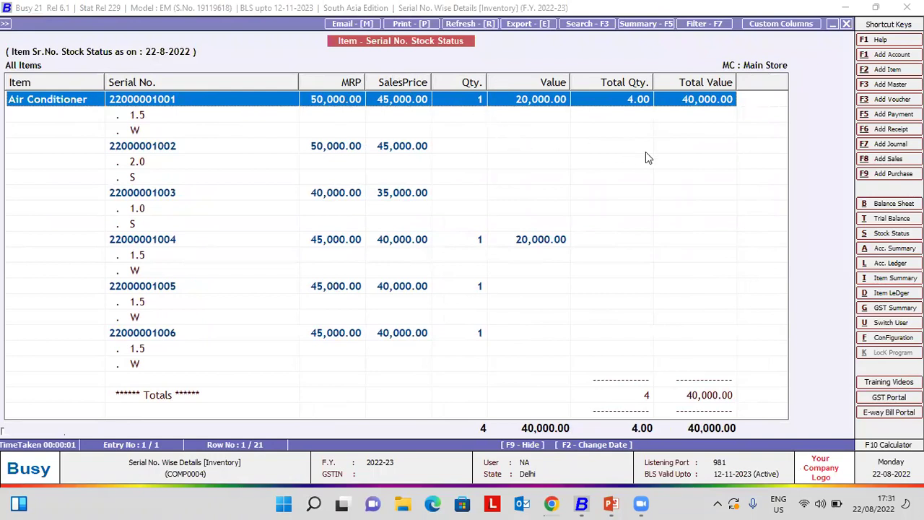
pyautogui.click(248, 145)
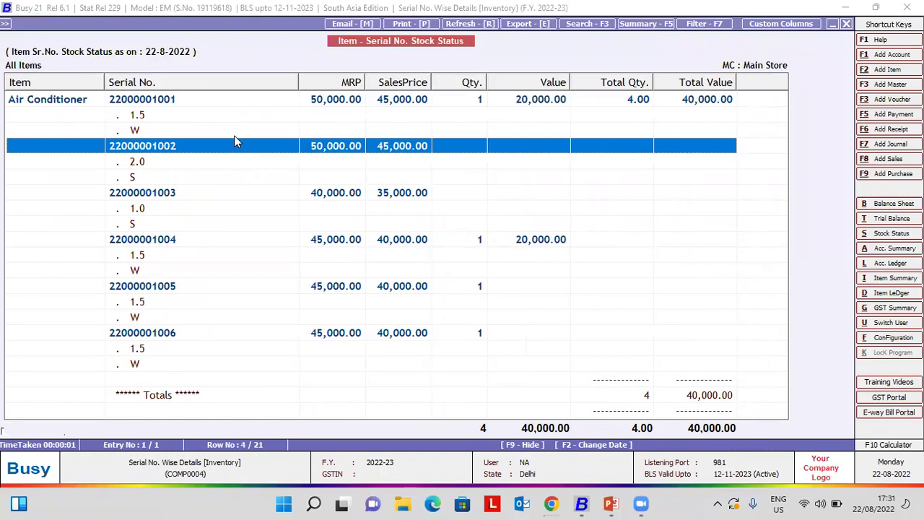
pyautogui.moveTo(233, 157); pyautogui.dragTo(226, 210)
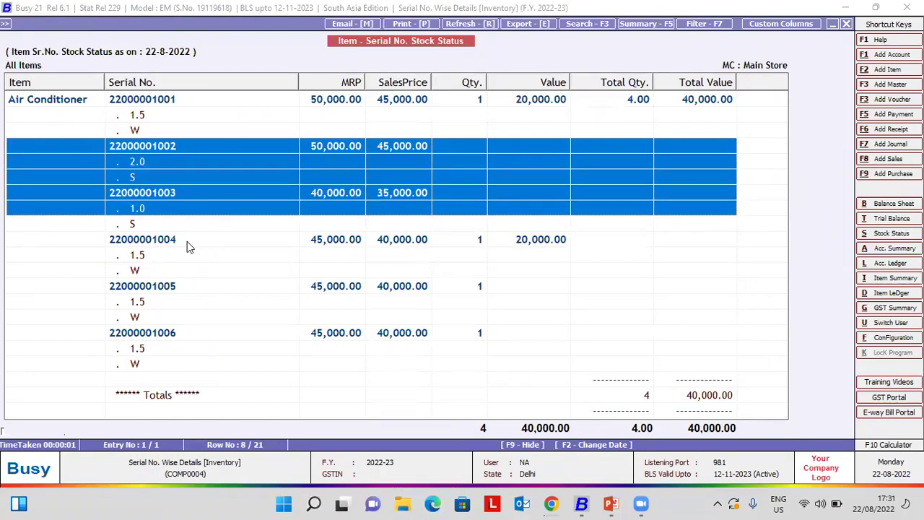
pyautogui.click(168, 246)
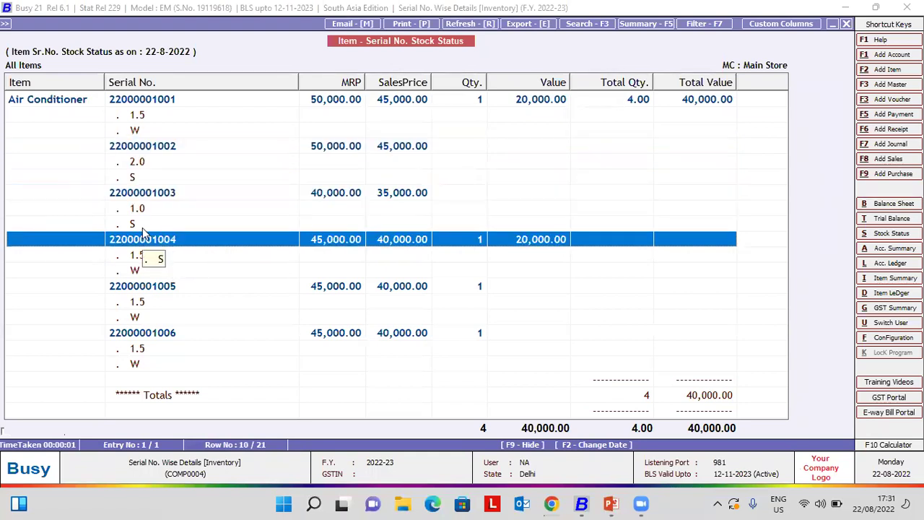
pyautogui.click(166, 288)
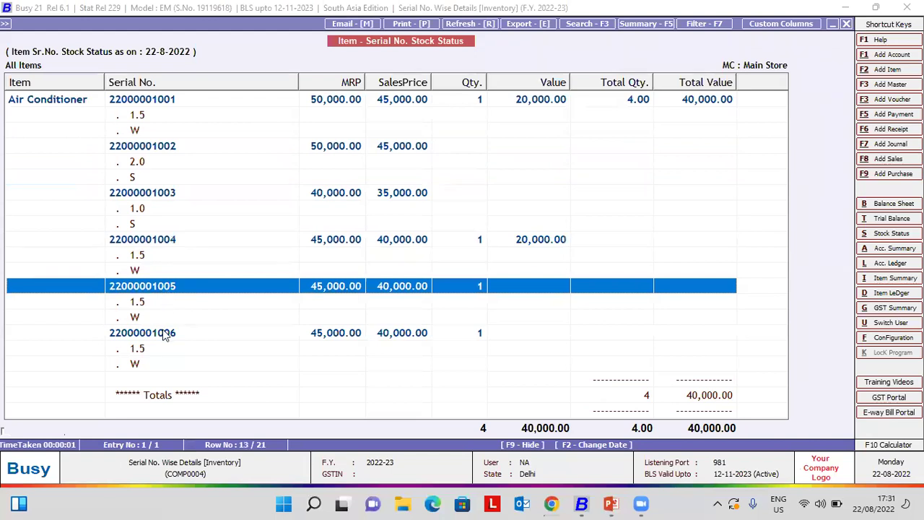
pyautogui.click(165, 334)
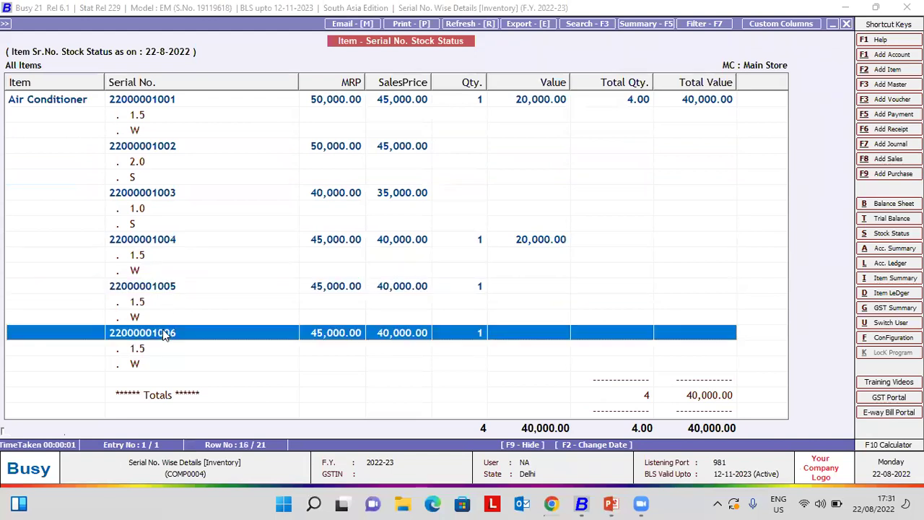
# - Regenerate the stock report with Show Zero Stock set to N
pyautogui.press('Escape')
pyautogui.press('Return')
pyautogui.press('Return')
pyautogui.write('N')
pyautogui.press('F2')
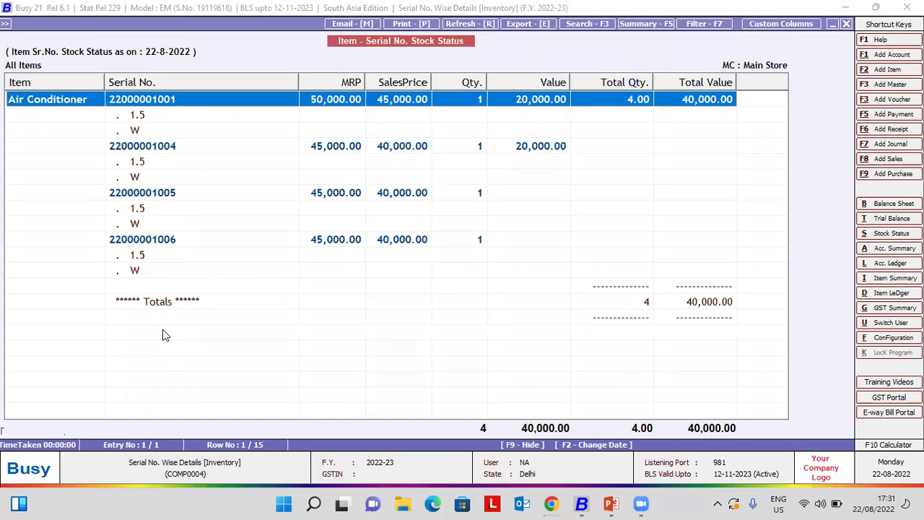
# - Open the Item Serial No. History report options
pyautogui.press('Escape')
pyautogui.press('Escape')
pyautogui.press('Escape')
pyautogui.press('Down')
pyautogui.press('Return')
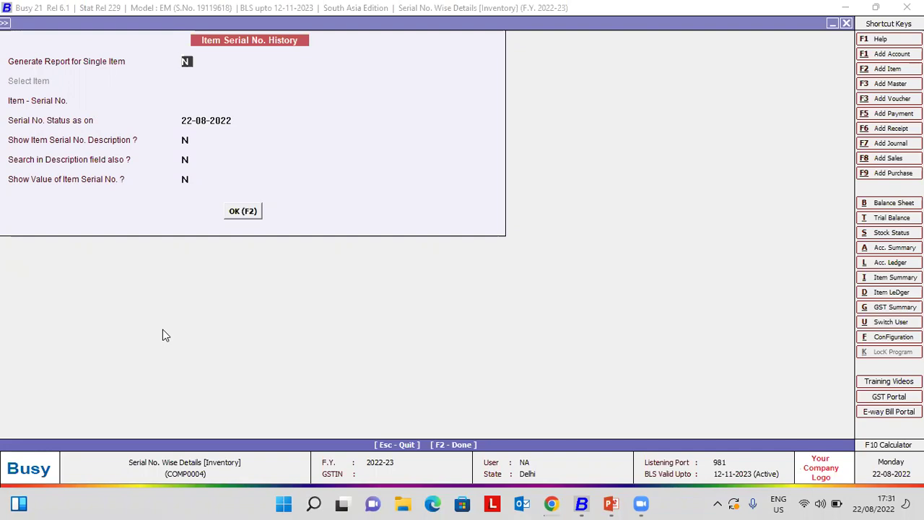
pyautogui.press('Return')
pyautogui.write('2')
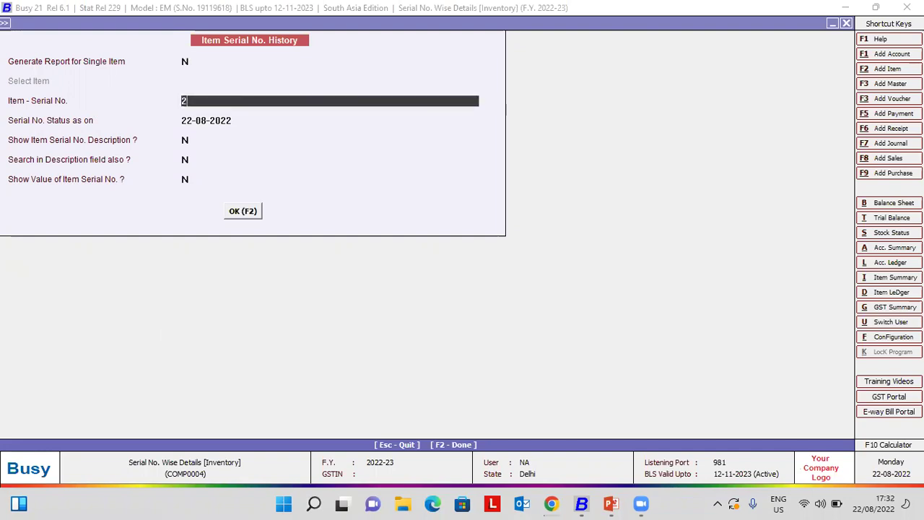
pyautogui.write('2000')
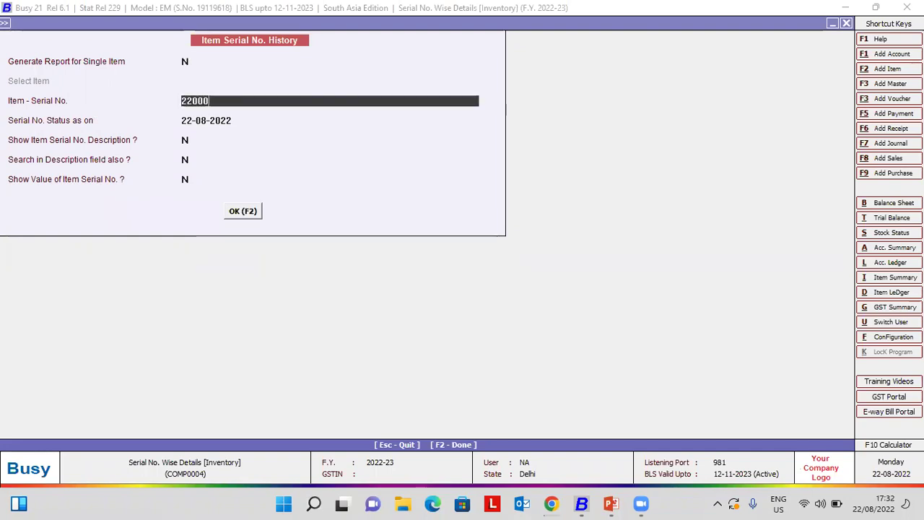
pyautogui.write('001002')
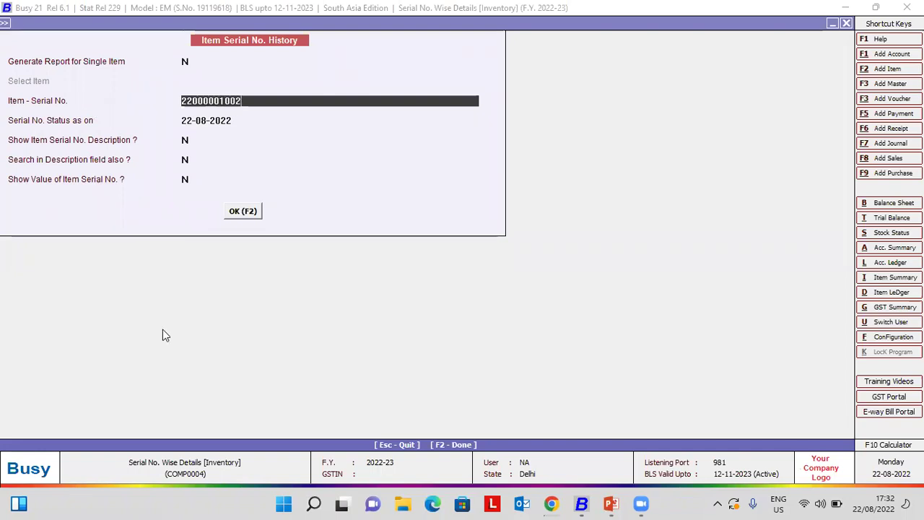
pyautogui.press('Return')
pyautogui.press('Return')
pyautogui.write('y')
pyautogui.press('Return')
pyautogui.write('y')
pyautogui.press('Return')
pyautogui.write('y')
pyautogui.press('Return')
pyautogui.press('Return')
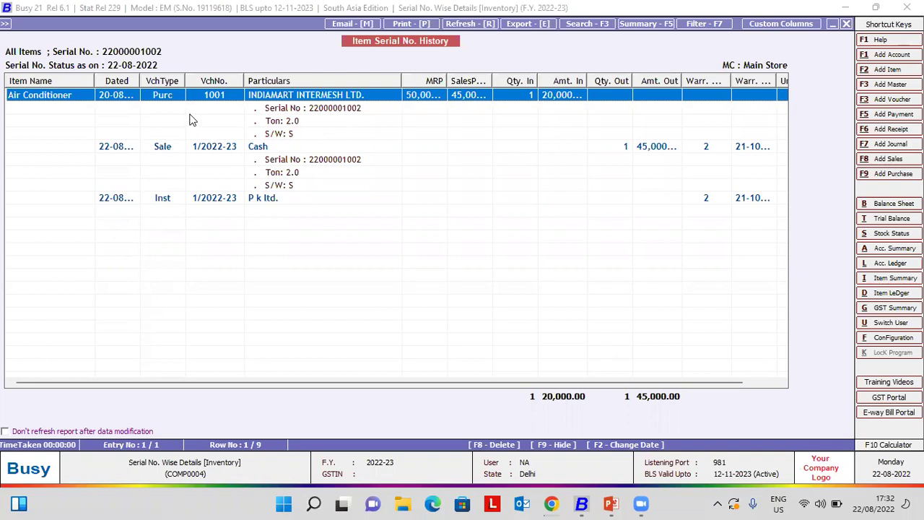
# - Widen the Dated, Warr. Date and Warr. Month columns and narrow Item Name to show full details
pyautogui.click(189, 148)
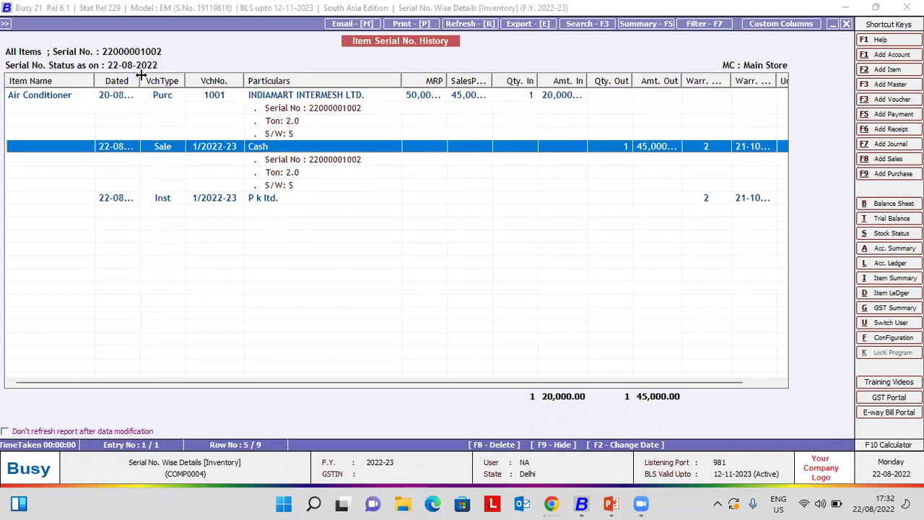
pyautogui.moveTo(163, 67)
pyautogui.mouseDown()
pyautogui.moveTo(189, 65)
pyautogui.moveTo(174, 65)
pyautogui.mouseUp()
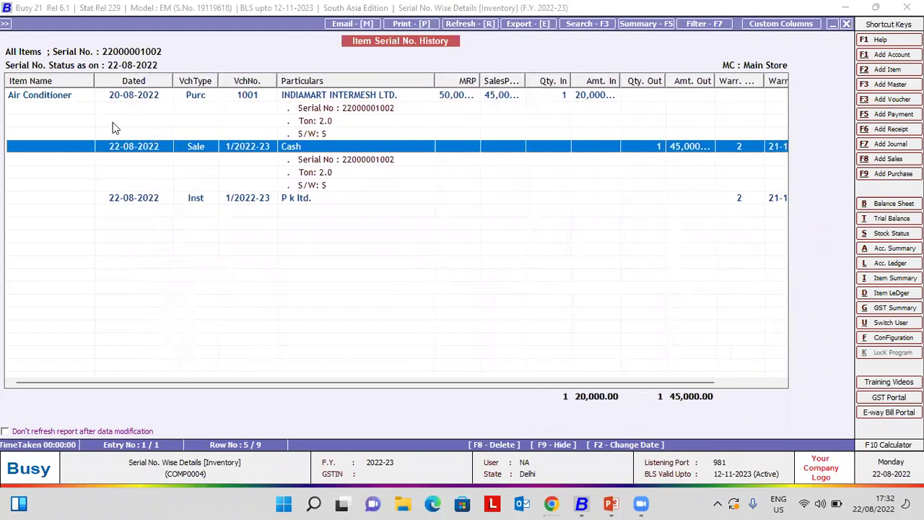
pyautogui.moveTo(94, 80); pyautogui.dragTo(56, 78)
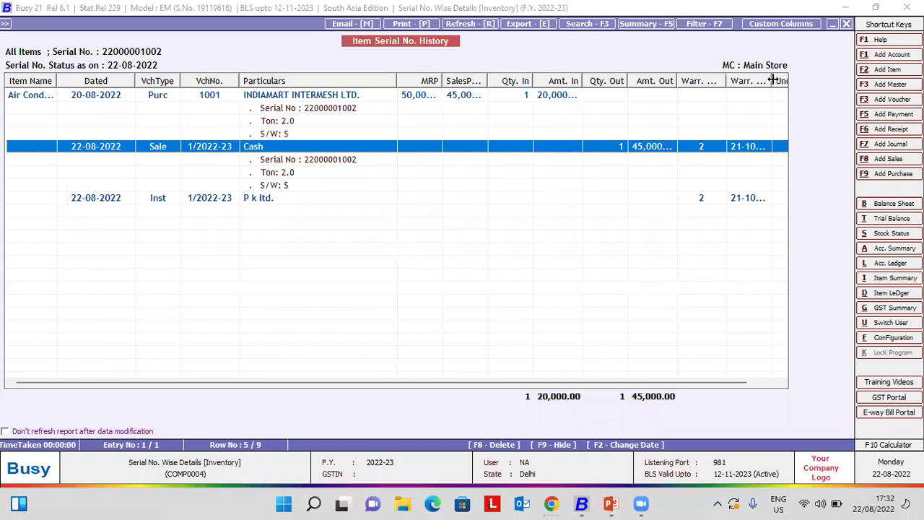
pyautogui.moveTo(779, 81); pyautogui.dragTo(794, 81)
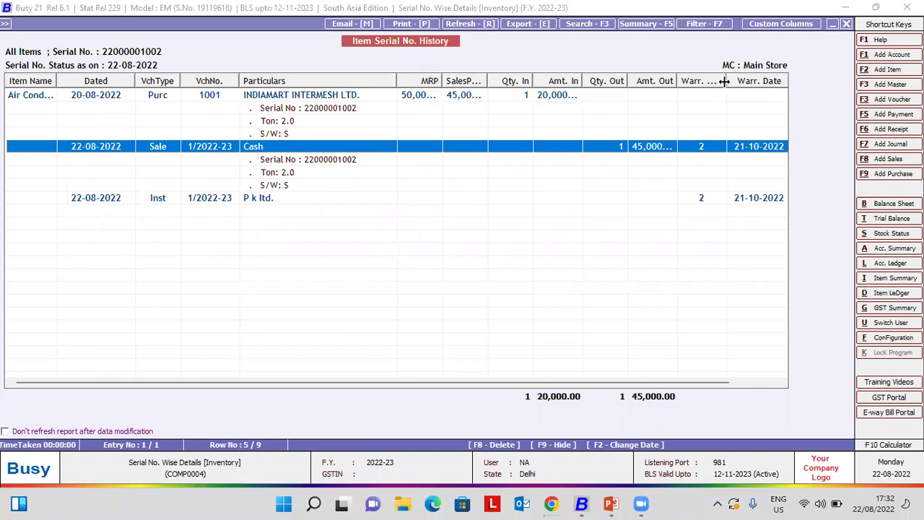
pyautogui.moveTo(724, 81); pyautogui.dragTo(743, 81)
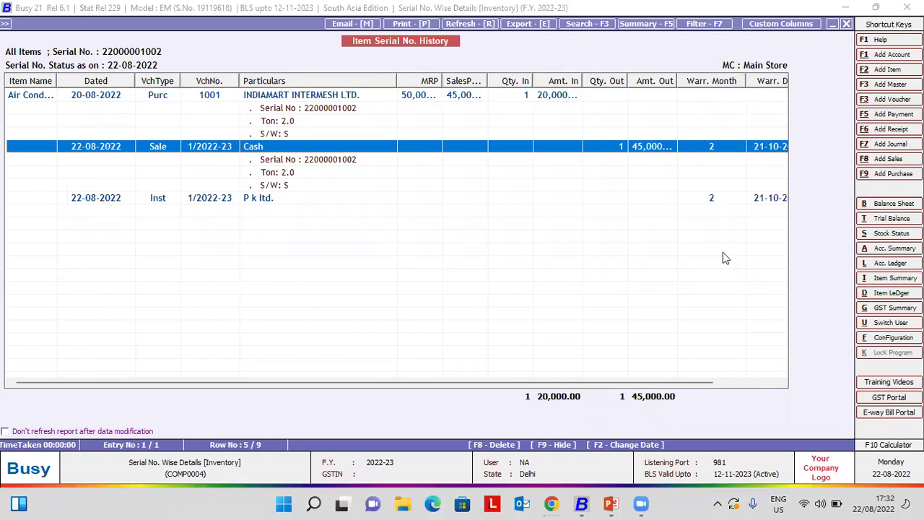
pyautogui.moveTo(669, 383); pyautogui.dragTo(735, 383)
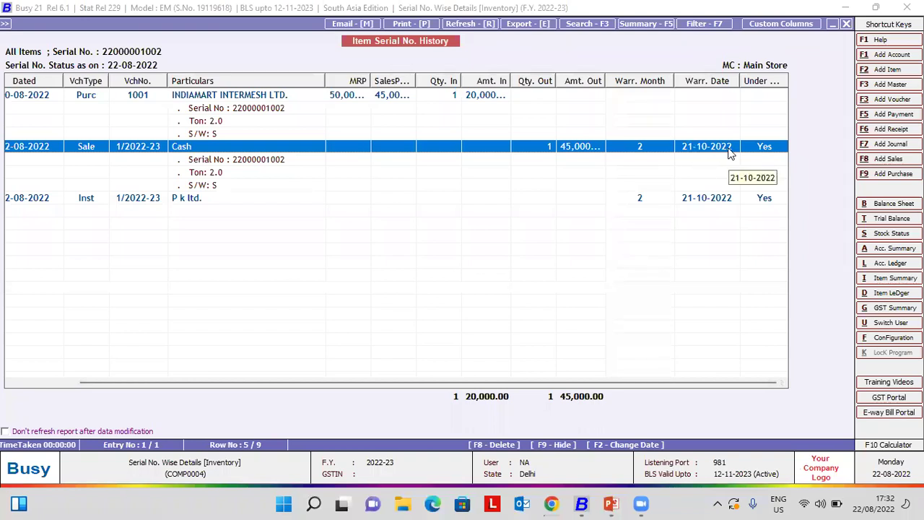
pyautogui.moveTo(786, 80); pyautogui.dragTo(803, 80)
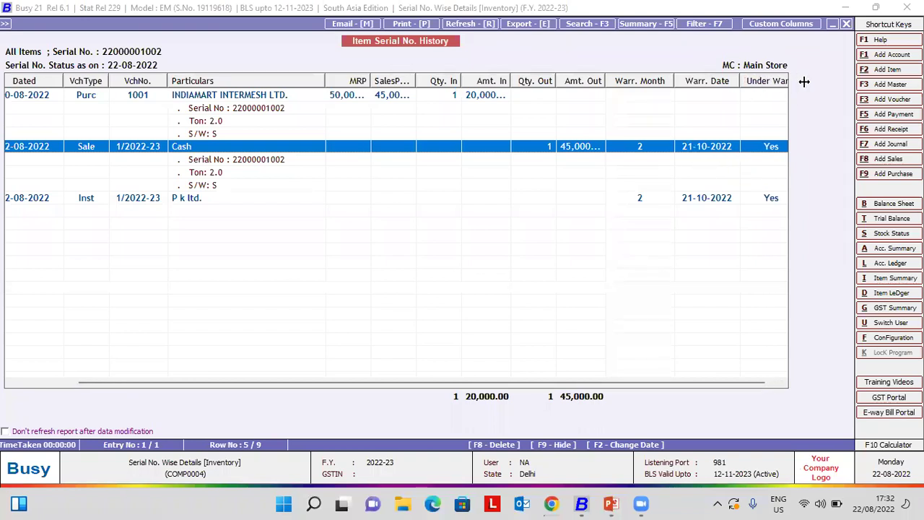
pyautogui.click(778, 385)
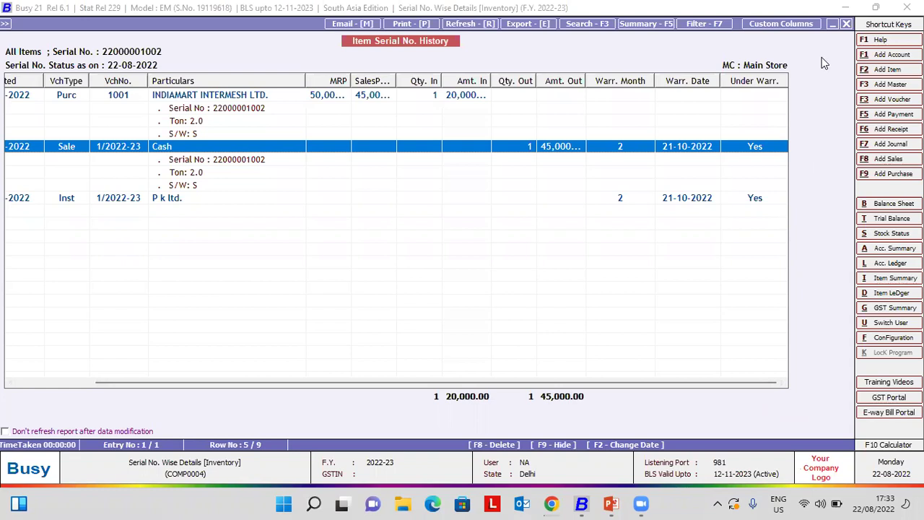
# - Rerun the serial history with the status date changed to 31-10-2022
pyautogui.press('Escape')
pyautogui.press('Return')
pyautogui.press('Return')
pyautogui.press('Up')
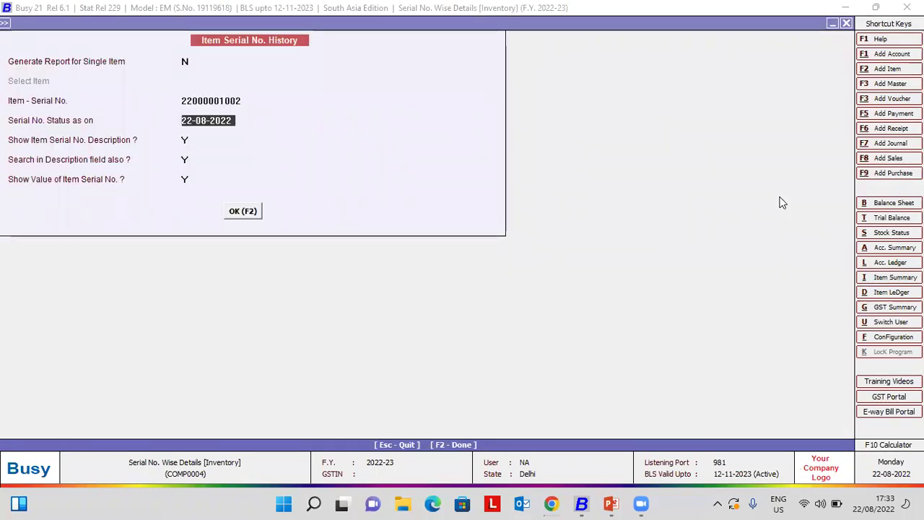
pyautogui.write('31-10')
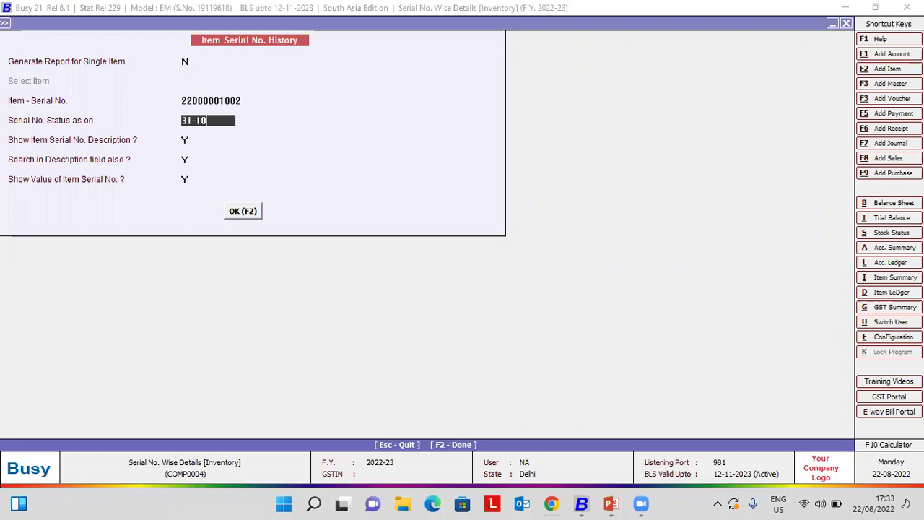
pyautogui.press('Return')
pyautogui.press('Return')
pyautogui.press('Return')
pyautogui.press('Return')
pyautogui.press('Return')
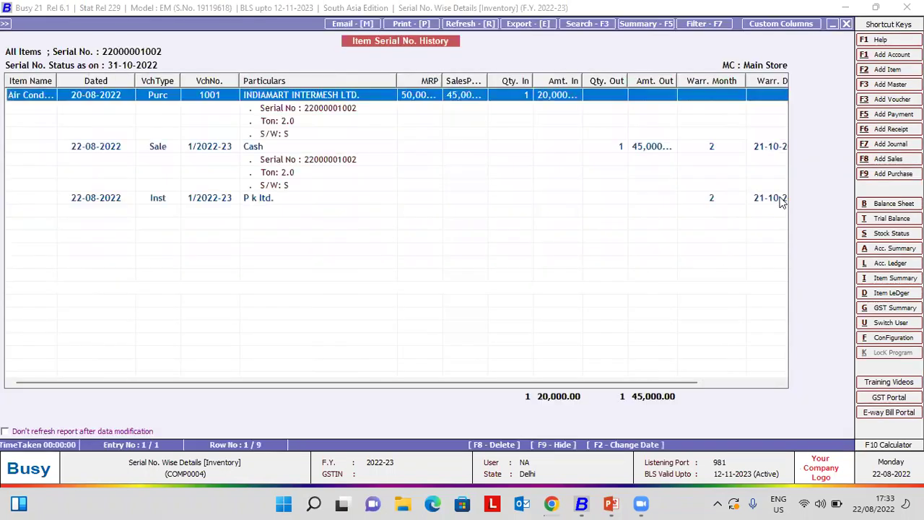
# - Open the installation details behind the serial's Inst entry, then close back to the Display menu
pyautogui.click(751, 383)
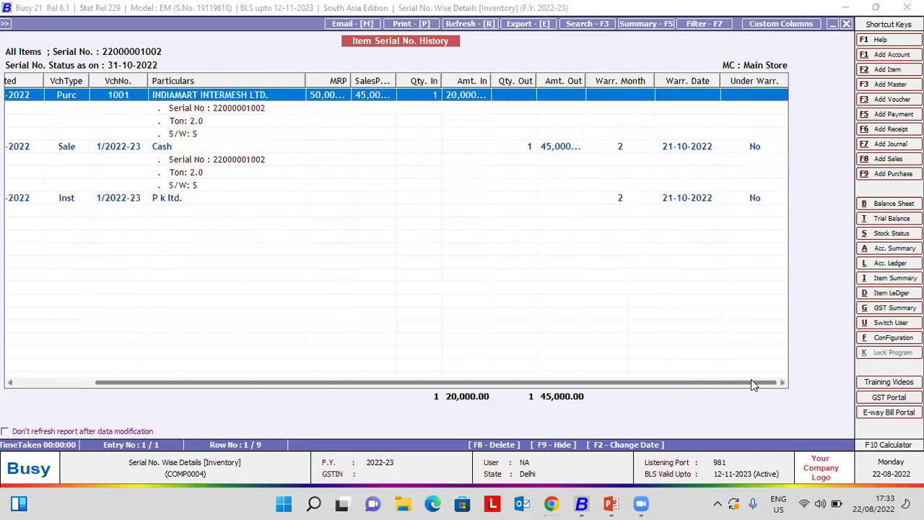
pyautogui.click(754, 148)
pyautogui.click(755, 200)
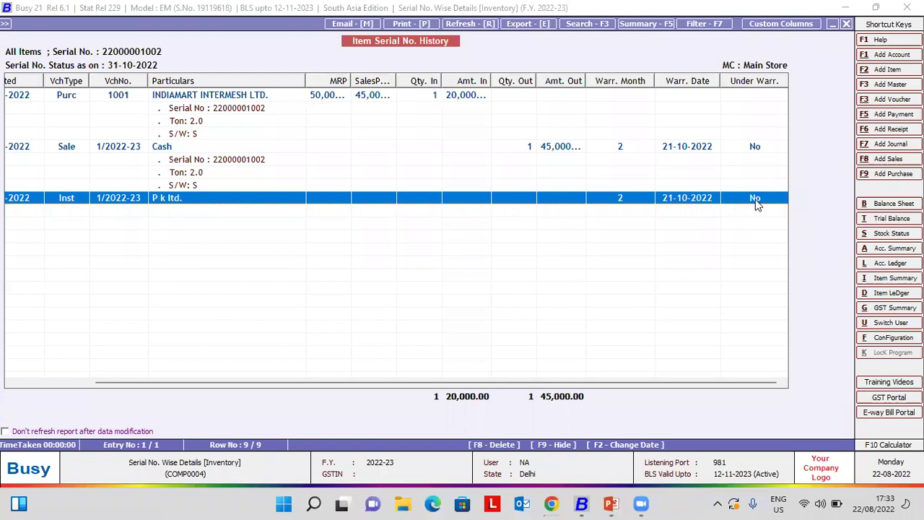
pyautogui.press('Return')
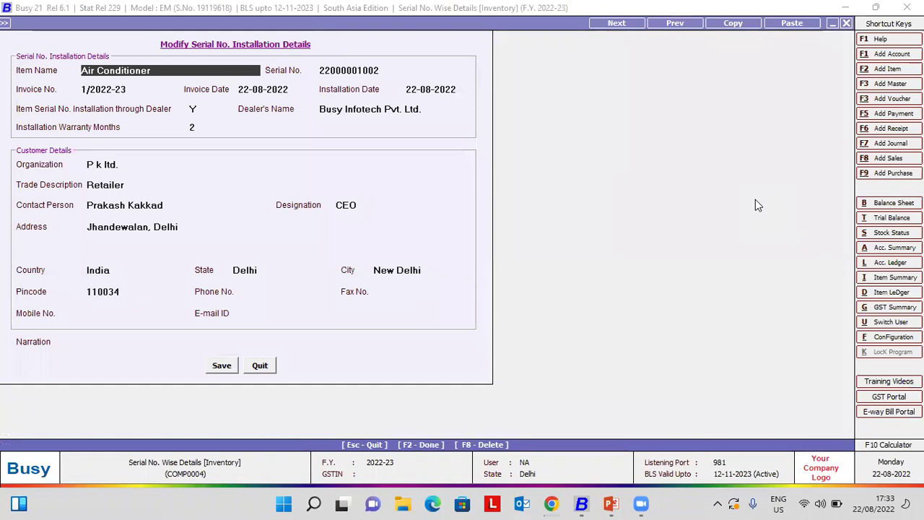
pyautogui.press('Escape')
pyautogui.press('Escape')
pyautogui.press('Escape')
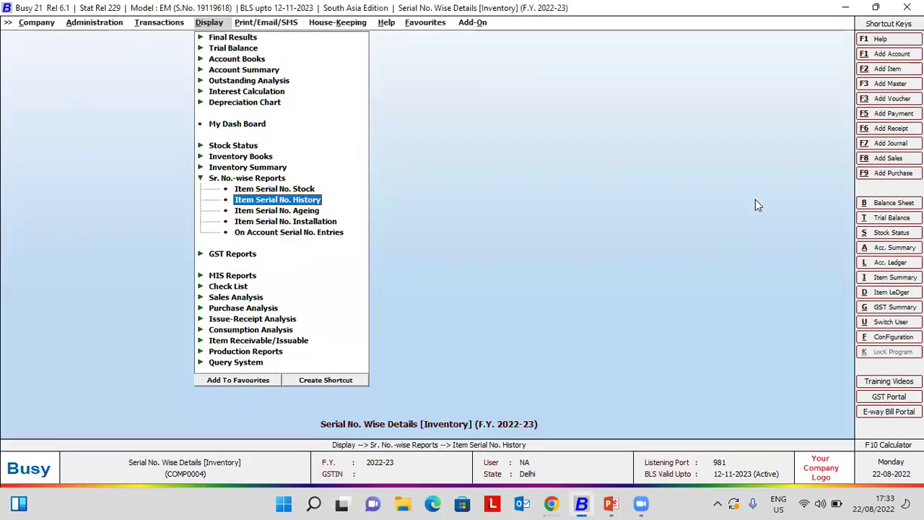
pyautogui.press('Down')
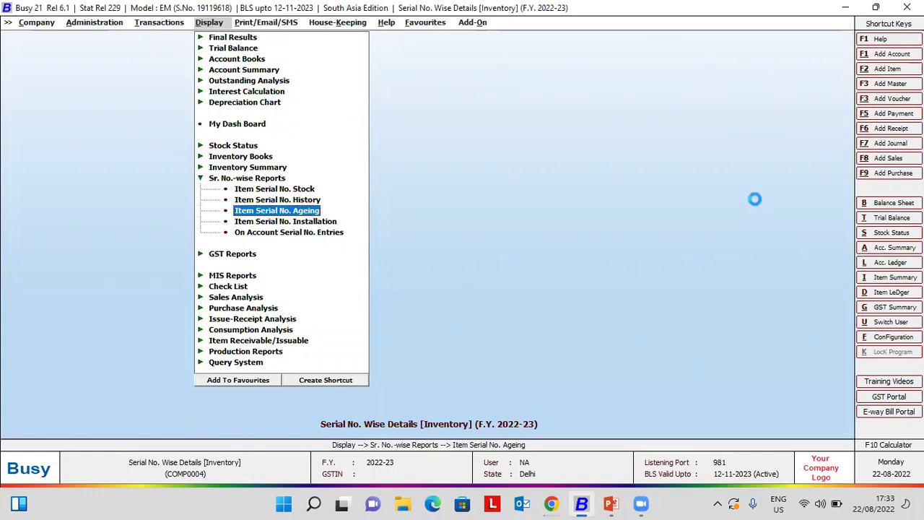
pyautogui.press('Return')
pyautogui.press('Right')
pyautogui.press('Right')
pyautogui.press('Return')
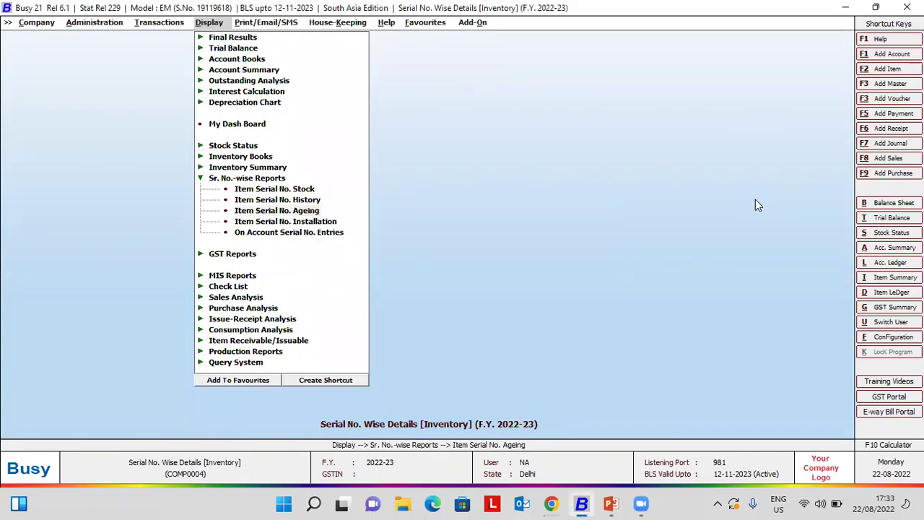
pyautogui.write('1-4')
pyautogui.press('Return')
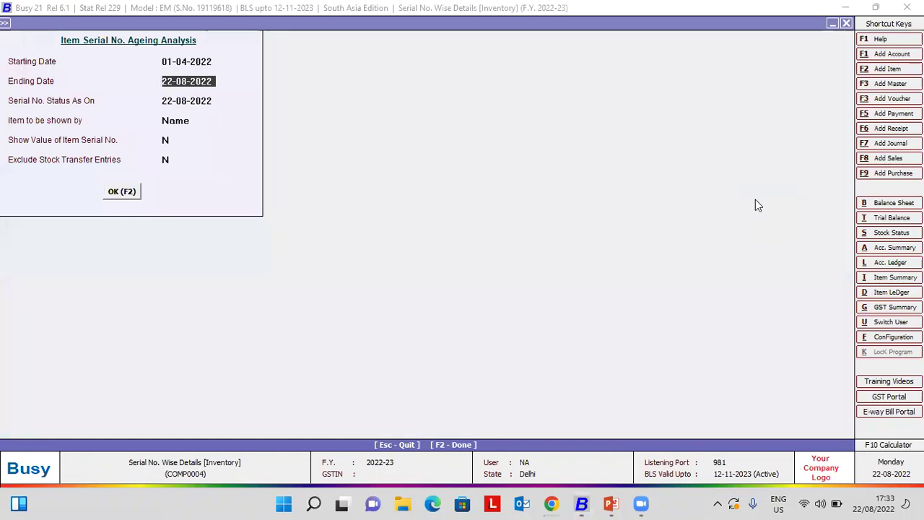
pyautogui.press('Return')
pyautogui.press('Return')
pyautogui.press('Return')
pyautogui.write('Y')
pyautogui.press('Return')
pyautogui.press('Return')
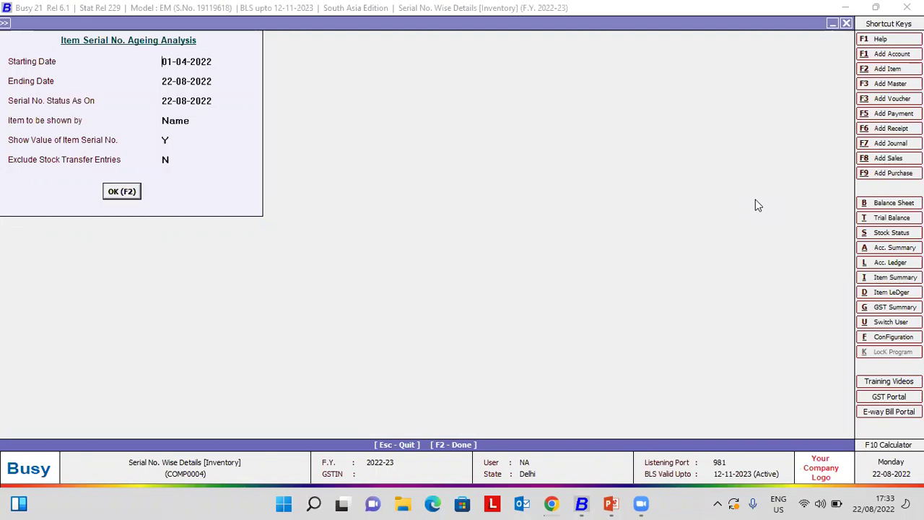
pyautogui.press('Return')
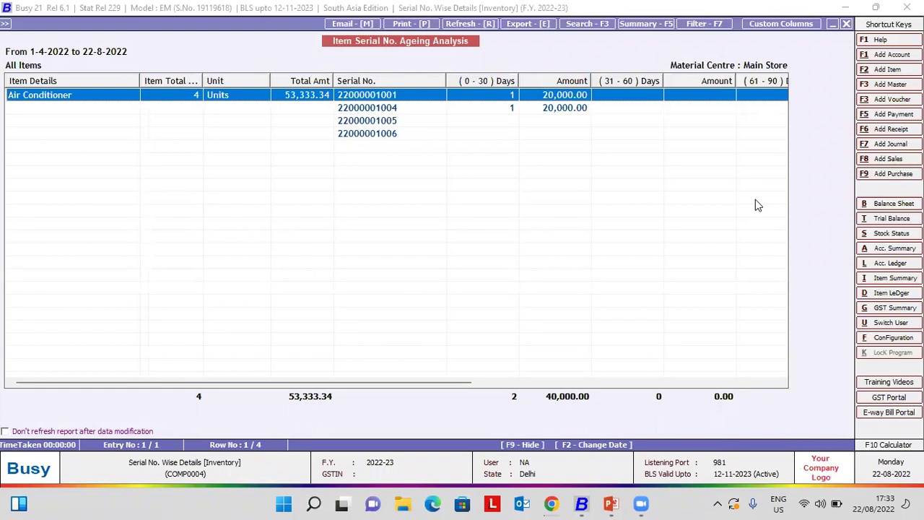
pyautogui.press('Right')
pyautogui.press('Right')
pyautogui.press('Right')
pyautogui.press('Right')
pyautogui.press('Right')
pyautogui.press('Right')
pyautogui.press('Right')
pyautogui.press('Right')
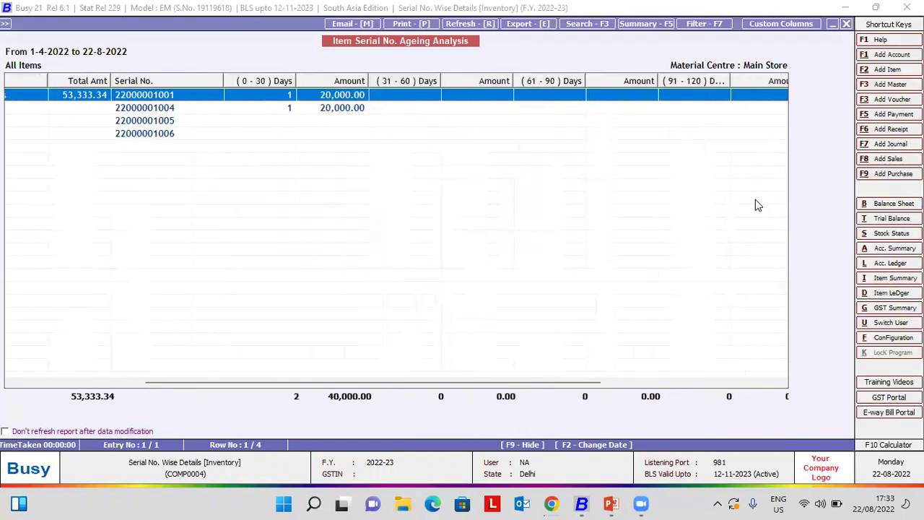
pyautogui.press('Right')
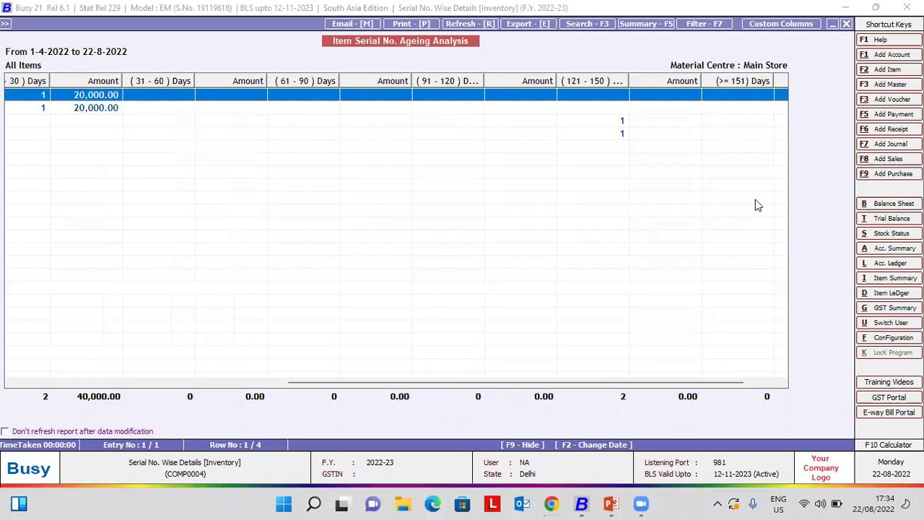
pyautogui.press('Left')
pyautogui.press('Left')
pyautogui.press('Left')
pyautogui.press('Left')
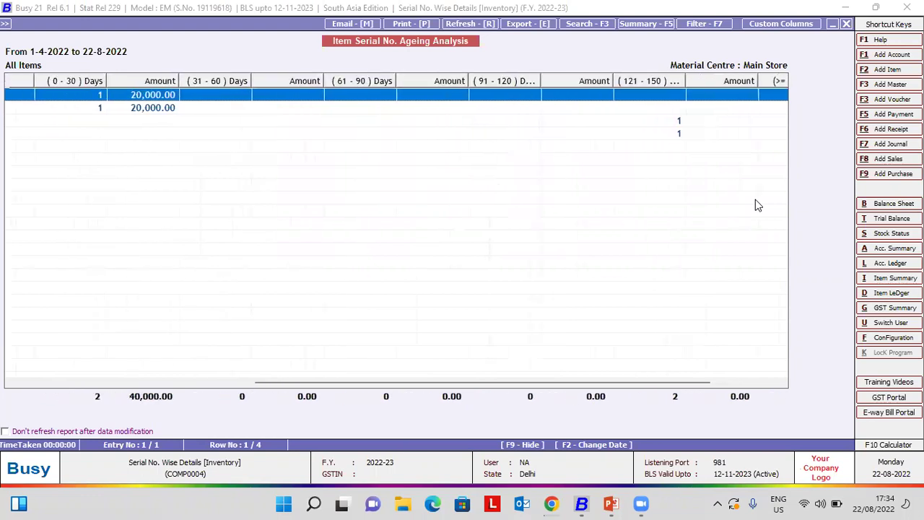
pyautogui.press('Left')
pyautogui.press('Left')
pyautogui.press('Left')
pyautogui.press('Left')
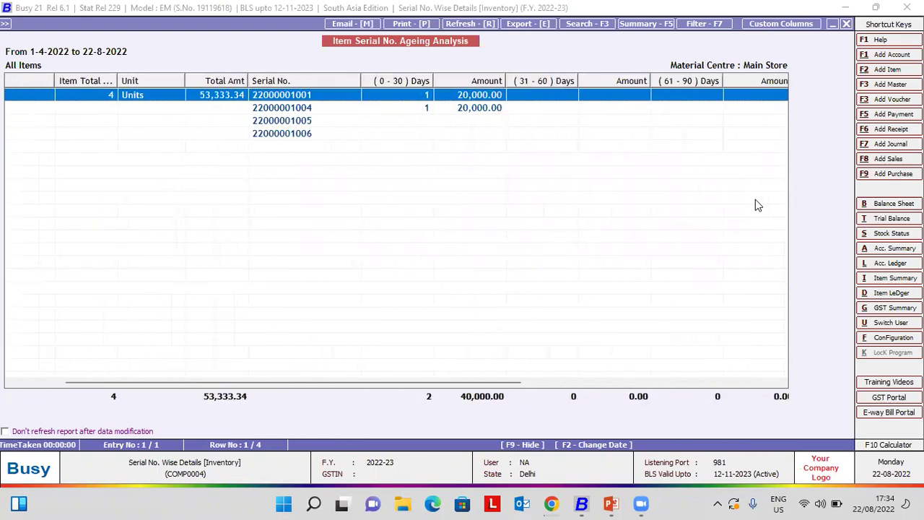
pyautogui.press('Escape')
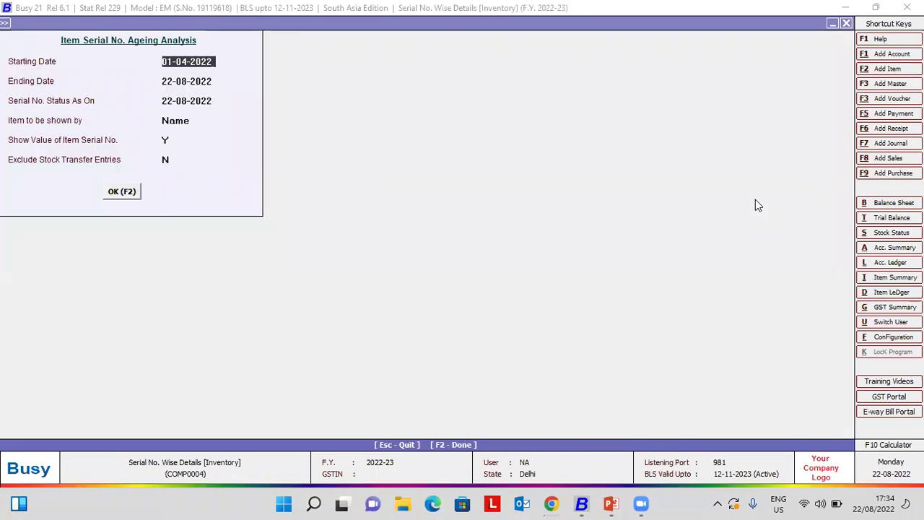
pyautogui.press('Escape')
pyautogui.press('Escape')
pyautogui.press('Down')
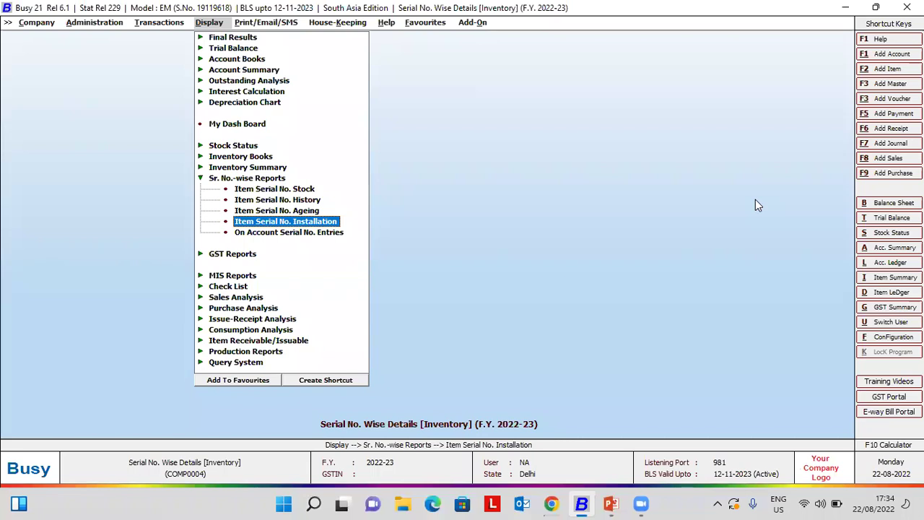
# - Run the installation report for all items from 01-04-2022 to 22-08-2022 and browse its customer lines
pyautogui.press('Return')
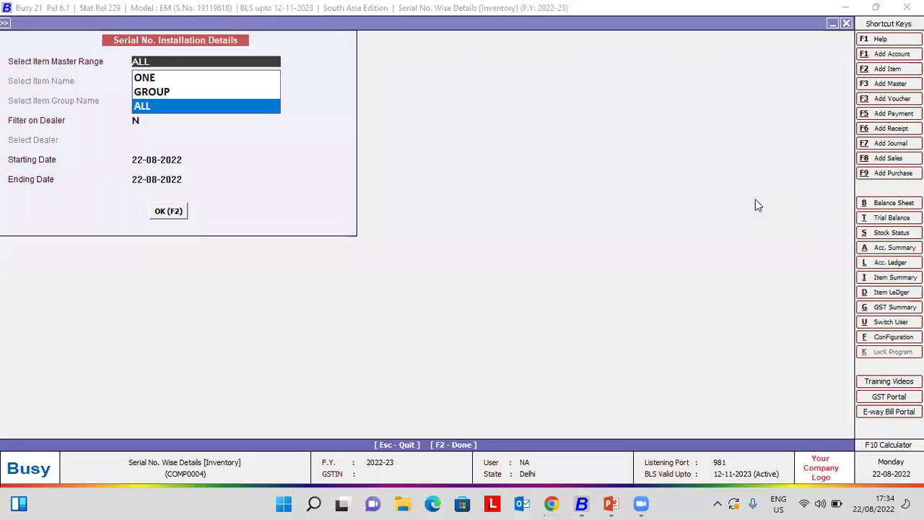
pyautogui.press('Return')
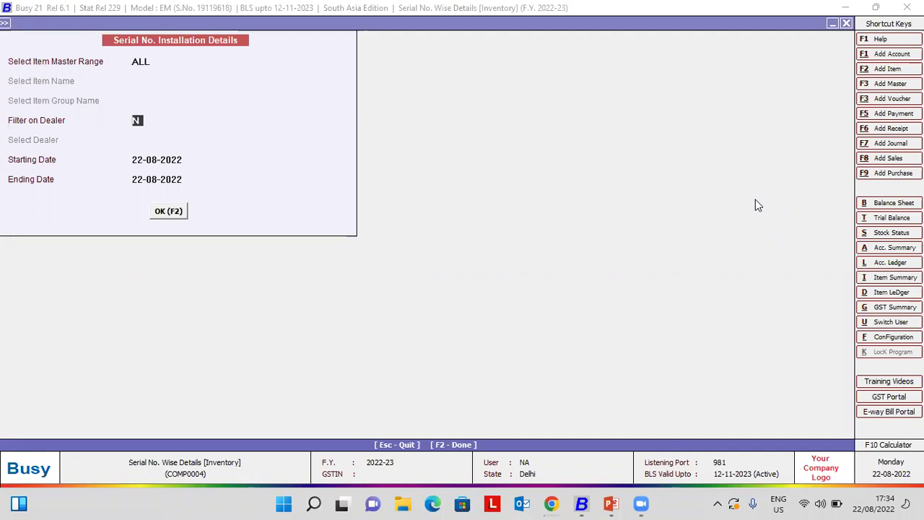
pyautogui.press('Return')
pyautogui.write('1-4')
pyautogui.press('Return')
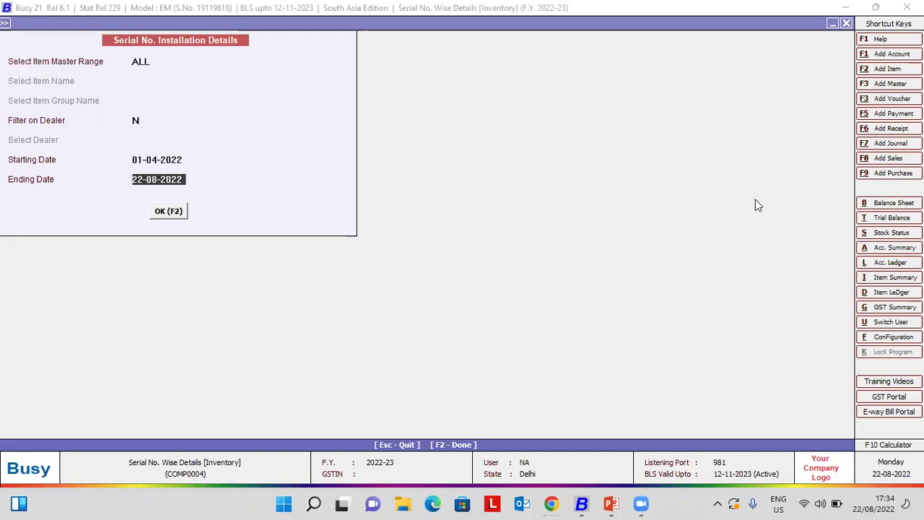
pyautogui.press('Return')
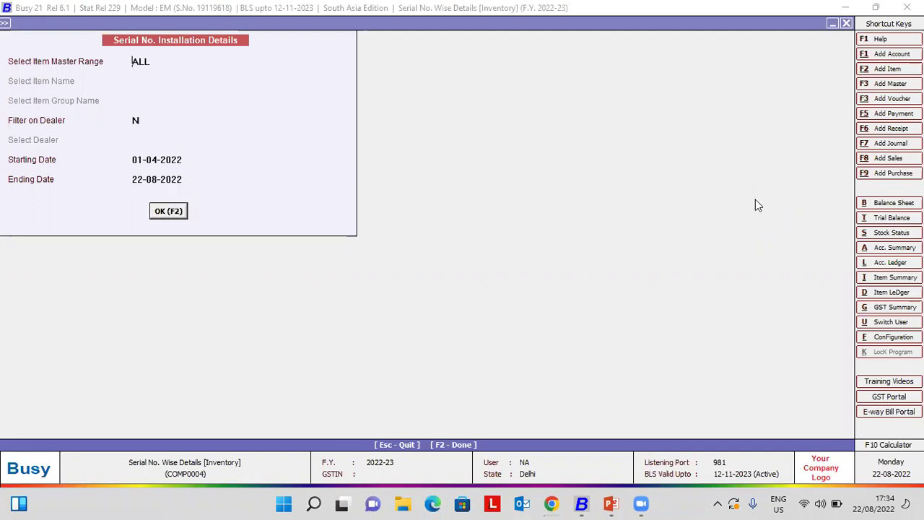
pyautogui.press('Return')
pyautogui.press('Down')
pyautogui.press('Down')
pyautogui.press('Down')
pyautogui.press('Down')
pyautogui.press('Down')
pyautogui.press('Up')
pyautogui.press('Up')
pyautogui.press('Up')
pyautogui.press('Up')
pyautogui.press('Up')
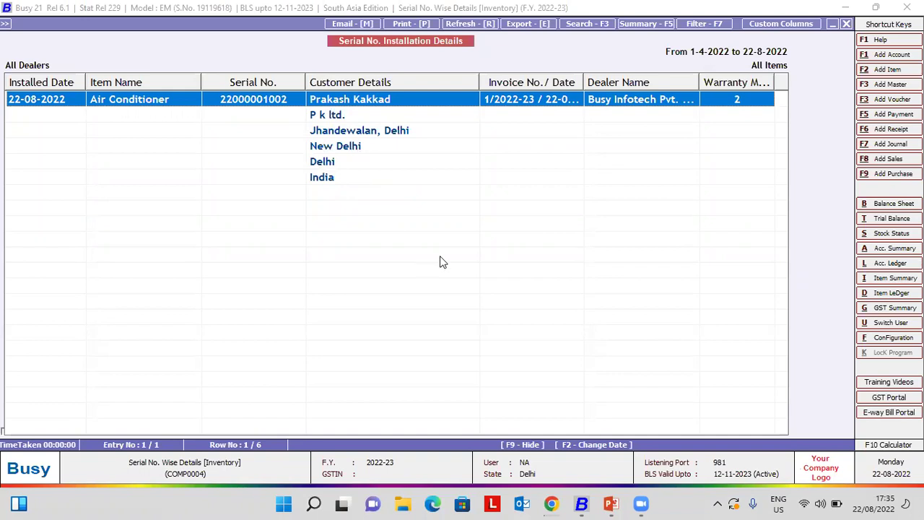
# - Widen the Invoice No./Date, Dealer Name and Warranty Month columns, then close the report
pyautogui.moveTo(584, 84); pyautogui.dragTo(618, 89)
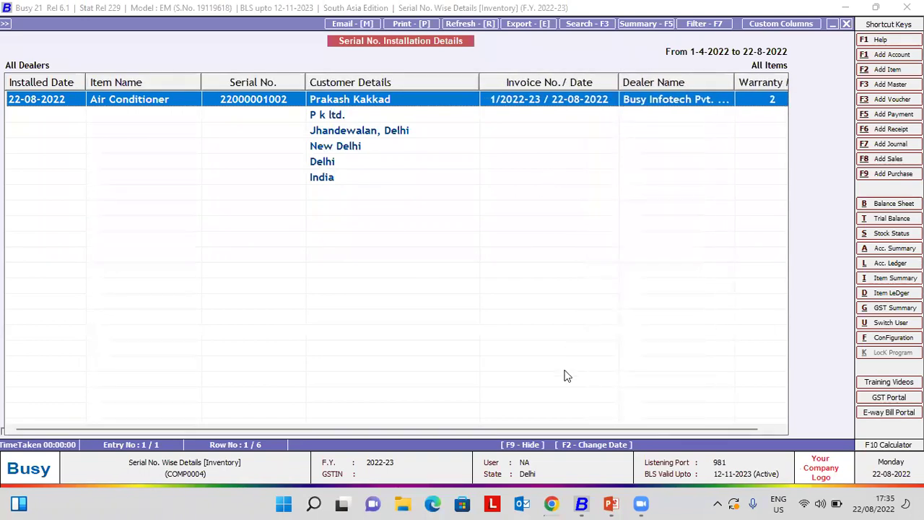
pyautogui.moveTo(594, 429); pyautogui.dragTo(735, 429)
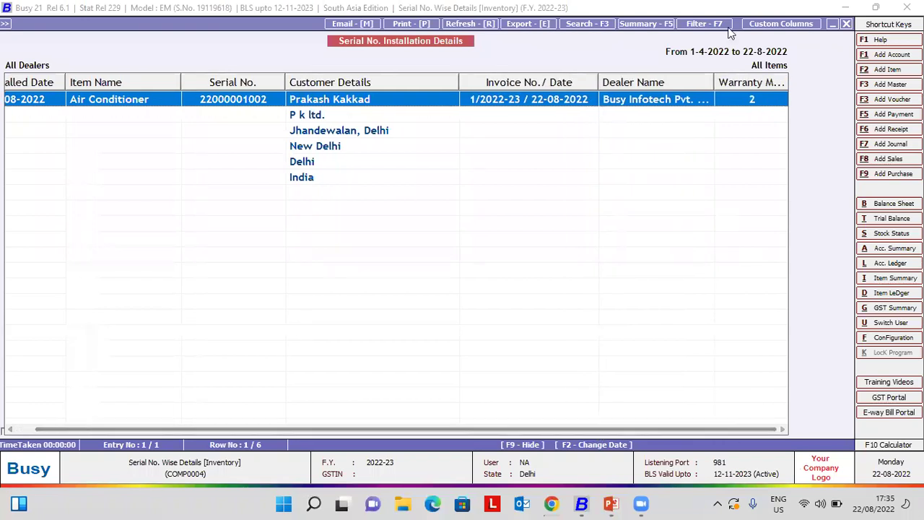
pyautogui.moveTo(722, 84)
pyautogui.mouseDown()
pyautogui.moveTo(715, 80)
pyautogui.moveTo(735, 81)
pyautogui.mouseUp()
pyautogui.click(782, 430)
pyautogui.click(781, 431)
pyautogui.click(782, 431)
pyautogui.click(781, 432)
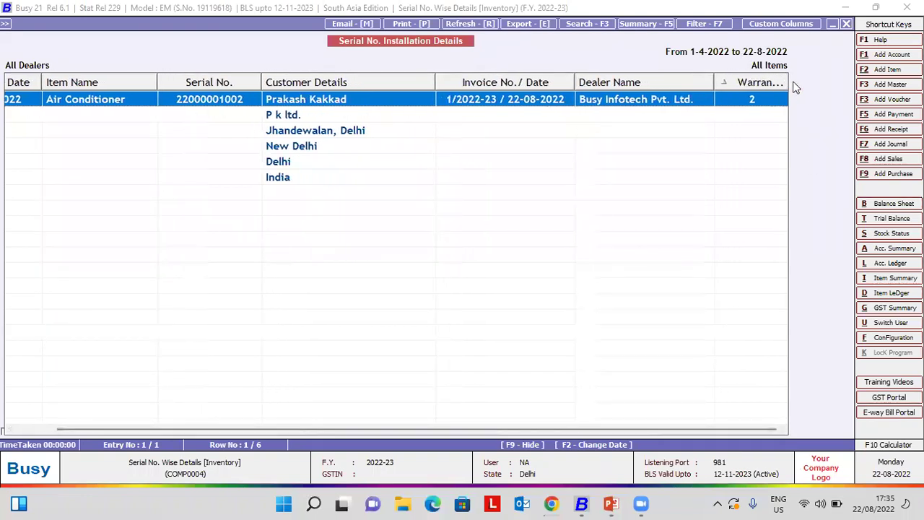
pyautogui.moveTo(784, 81); pyautogui.dragTo(845, 76)
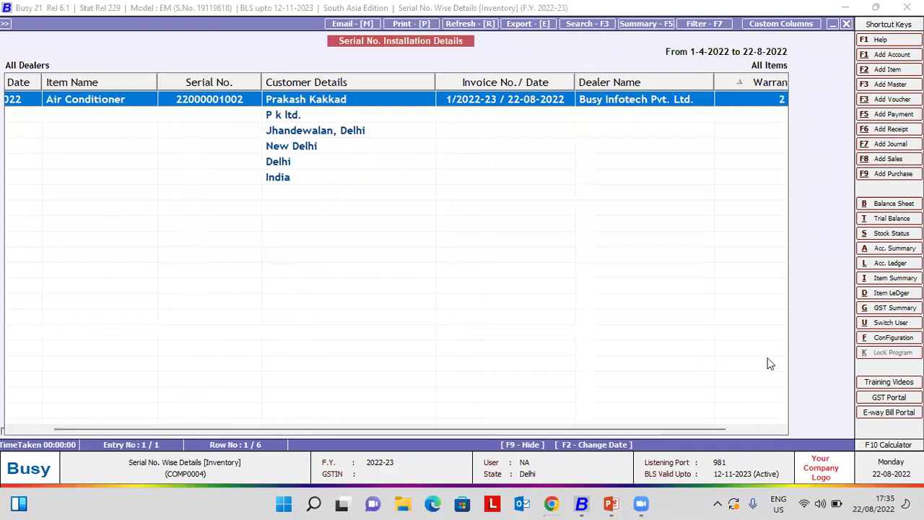
pyautogui.click(768, 429)
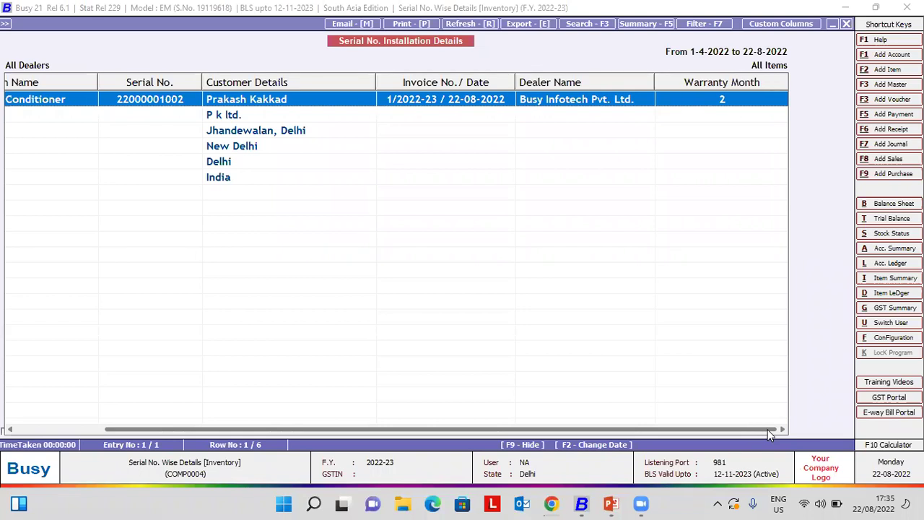
pyautogui.press('Escape')
pyautogui.press('Escape')
pyautogui.press('Down')
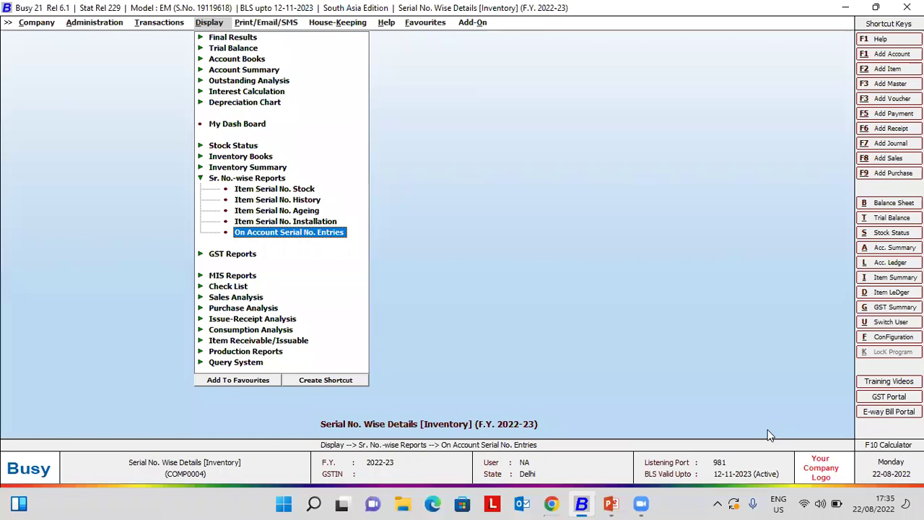
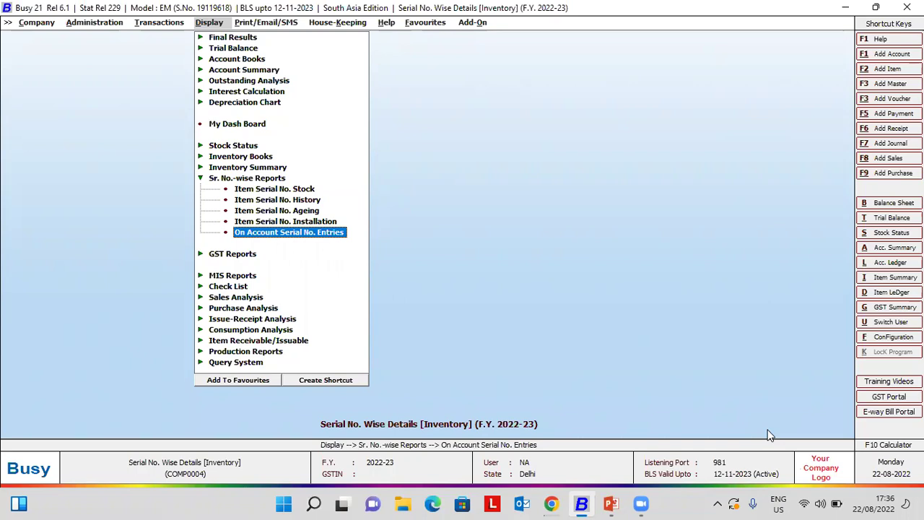
# - Start a standard Main-series sales voucher with Cash as the party
pyautogui.press('Left')
pyautogui.press('Left')
pyautogui.press('Right')
pyautogui.press('Return')
pyautogui.press('Return')
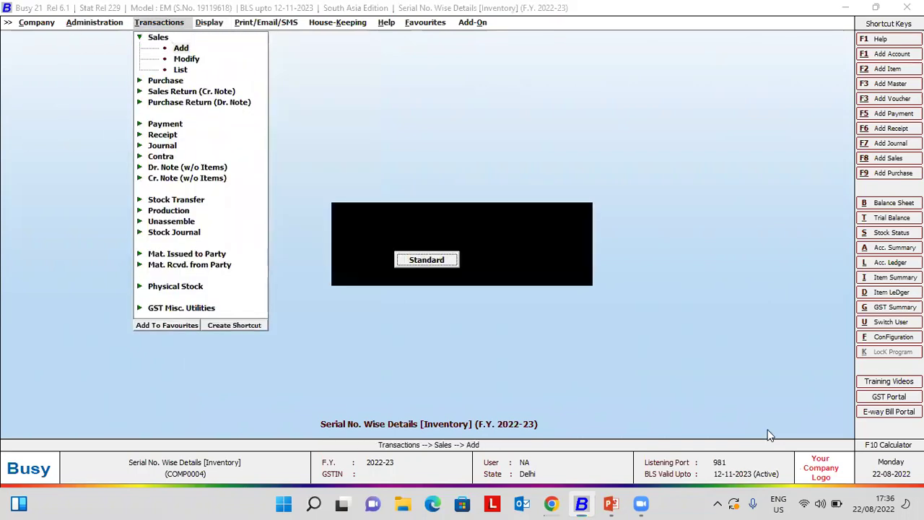
pyautogui.press('Return')
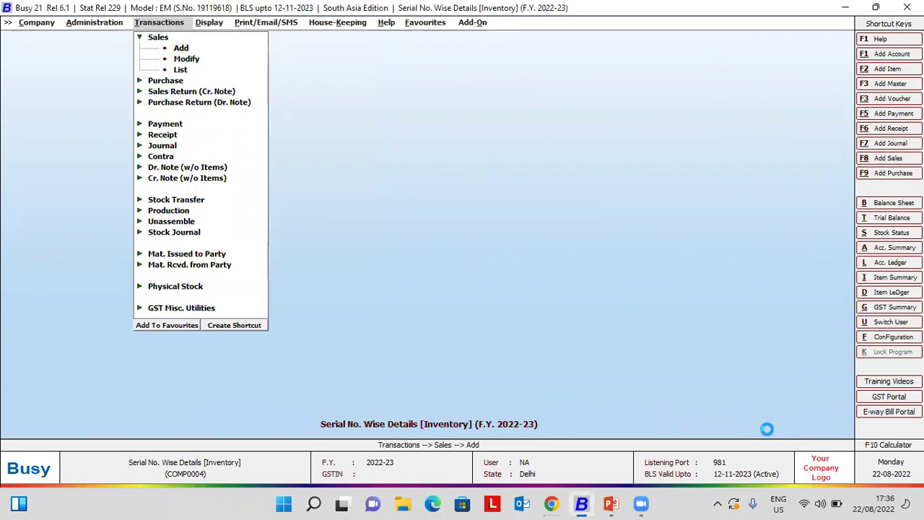
pyautogui.press('Return')
pyautogui.press('Return')
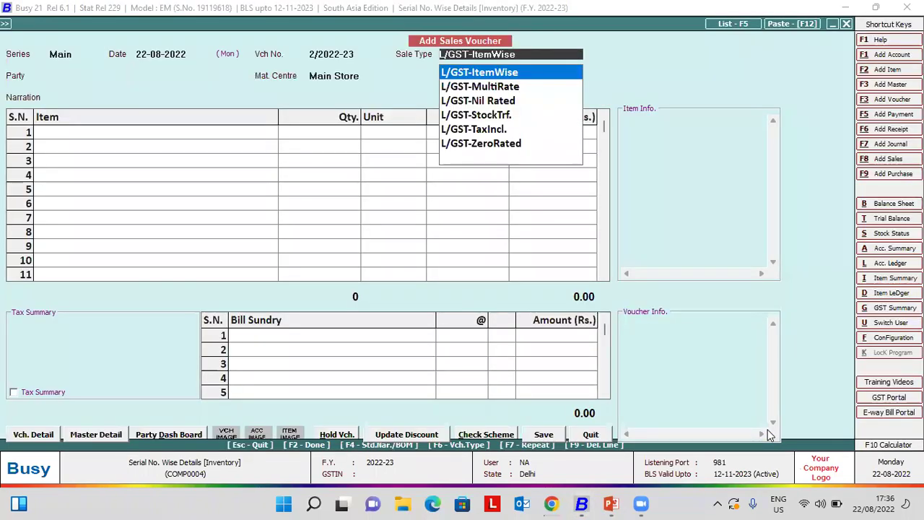
pyautogui.press('Return')
pyautogui.press('Down')
pyautogui.press('Down')
pyautogui.press('Up')
pyautogui.press('Return')
# - Add one Air Conditioner at 50,000 without serials, accept 28% GST, and save without printing
pyautogui.press('Return')
pyautogui.press('Return')
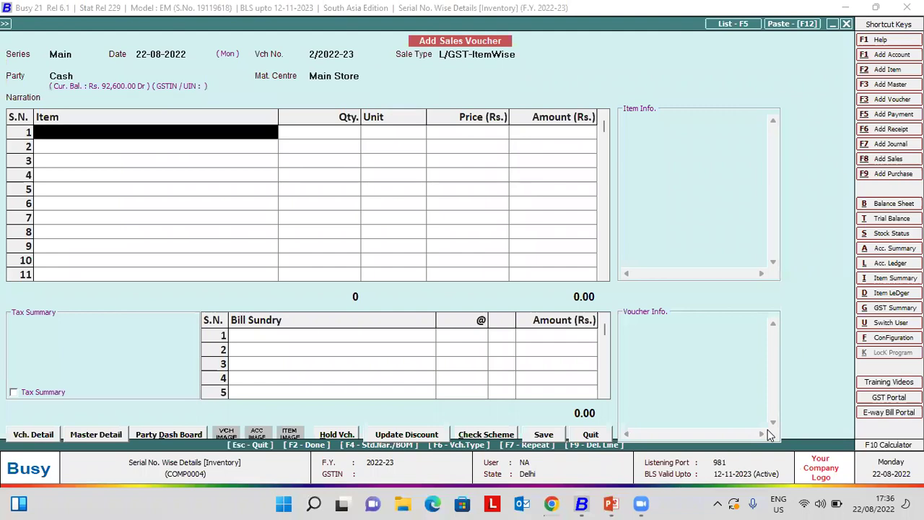
pyautogui.press('Return')
pyautogui.write('1')
pyautogui.press('Return')
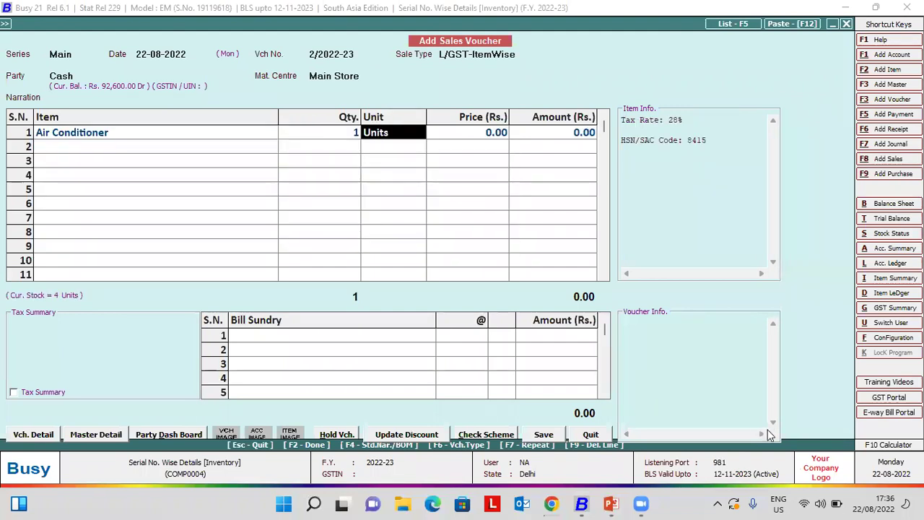
pyautogui.press('Return')
pyautogui.press('Return')
pyautogui.press('Return')
pyautogui.press('Return')
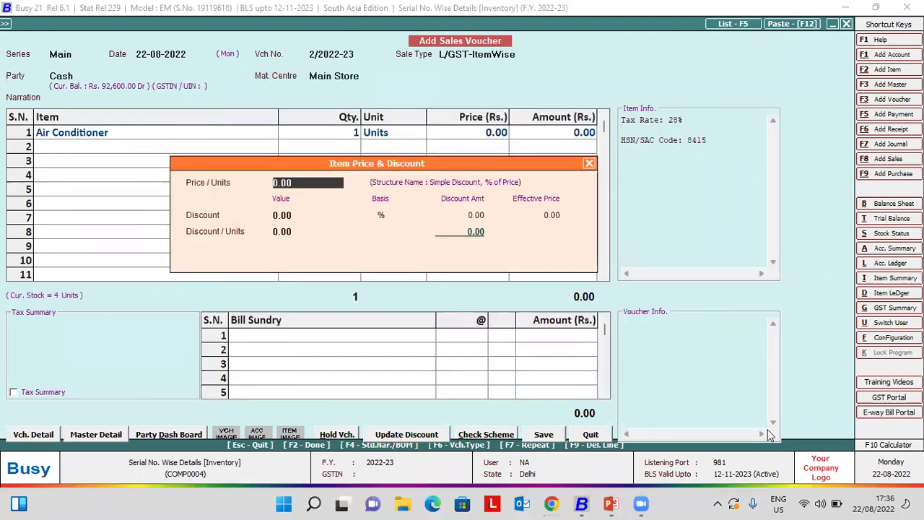
pyautogui.press('Escape')
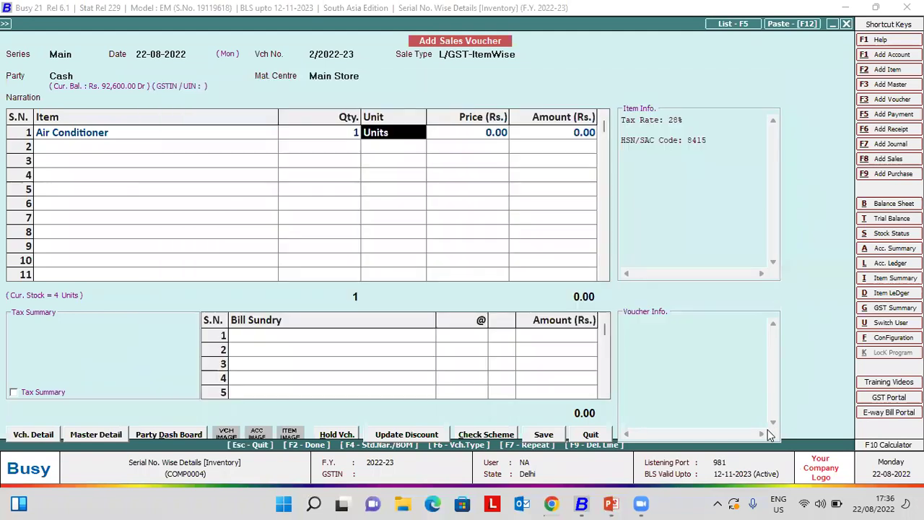
pyautogui.press('Return')
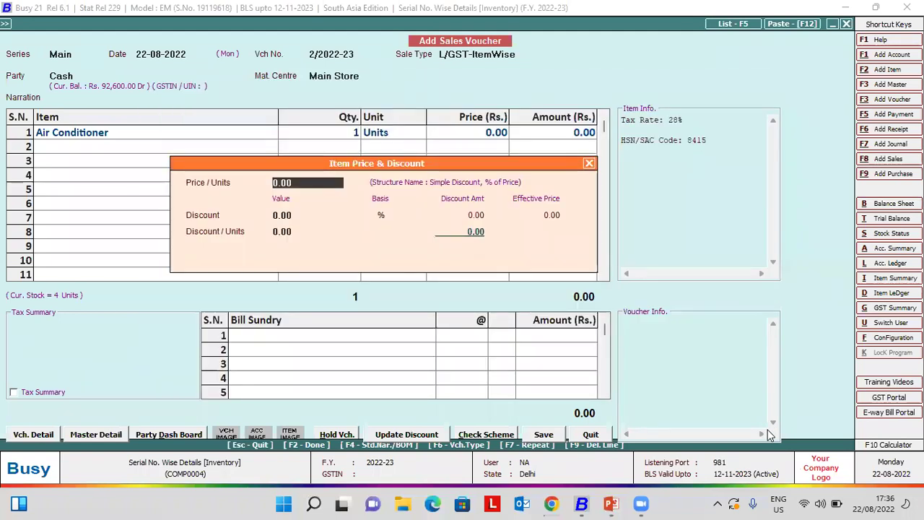
pyautogui.write('50000')
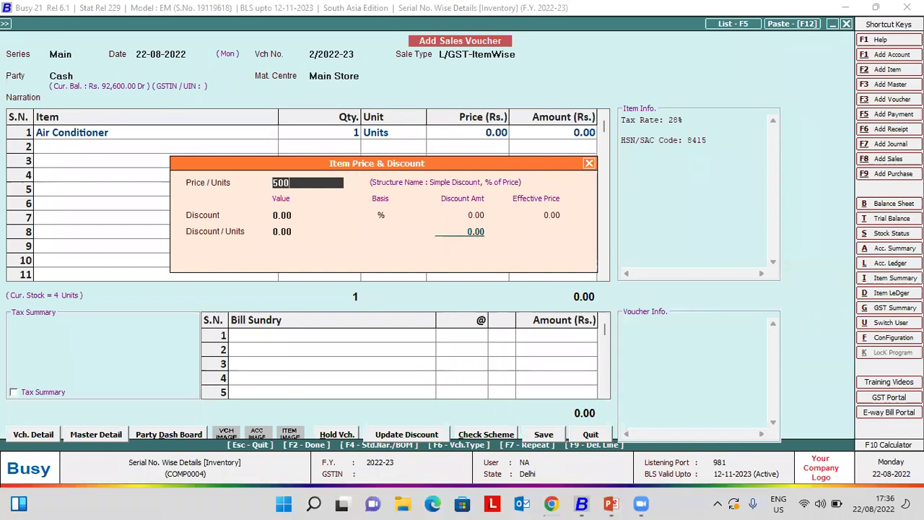
pyautogui.press('Return')
pyautogui.press('Return')
pyautogui.press('Return')
pyautogui.press('Return')
pyautogui.press('Return')
pyautogui.press('Return')
pyautogui.press('Return')
pyautogui.press('Return')
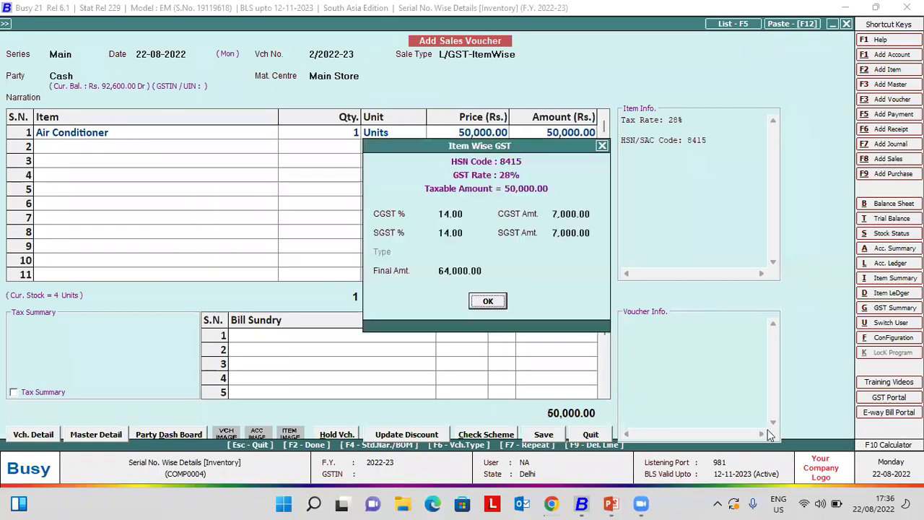
pyautogui.press('Return')
pyautogui.press('n')
pyautogui.press('Escape')
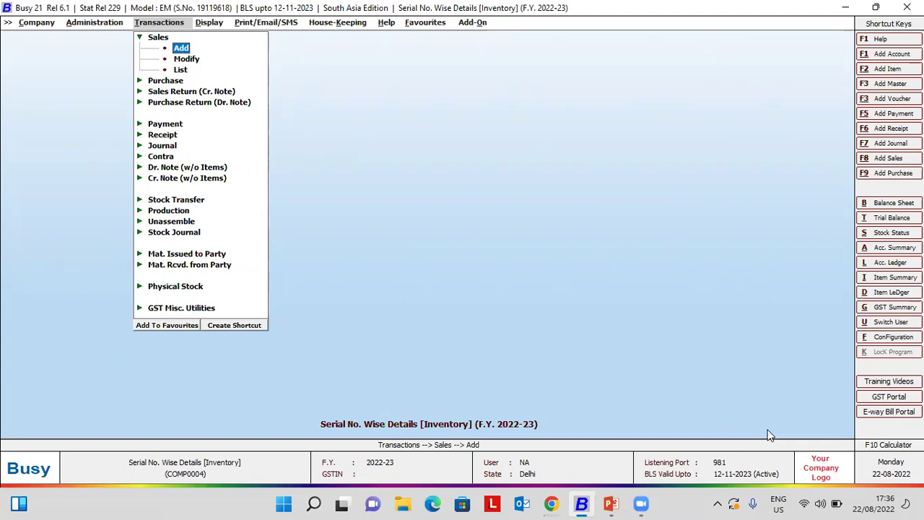
# - Run On Account Serial No. Entries voucher-wise for all items and reopen sale 2/2022-23
pyautogui.press('Right')
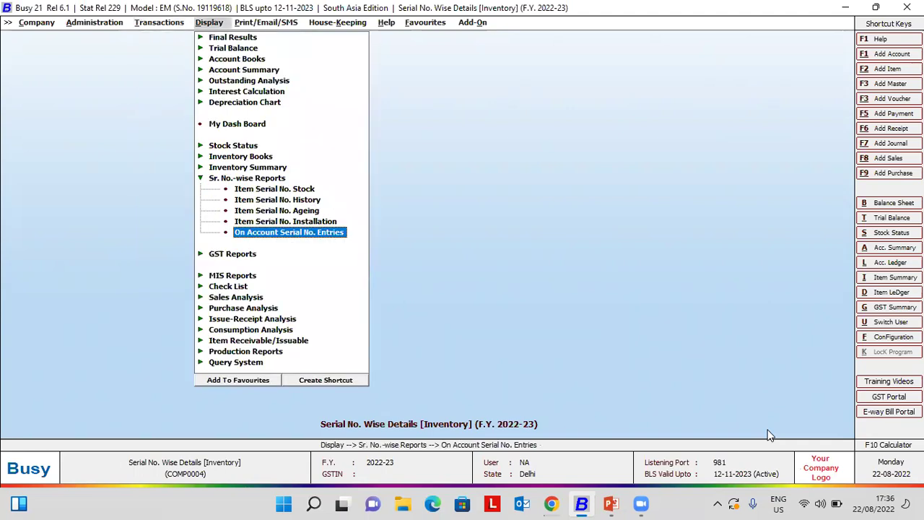
pyautogui.press('Return')
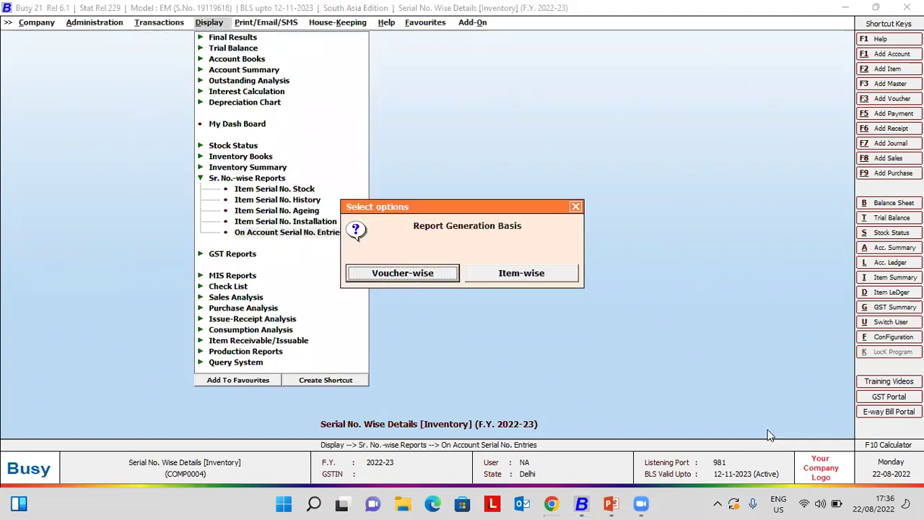
pyautogui.press('Return')
pyautogui.press('Right')
pyautogui.press('Right')
pyautogui.press('Return')
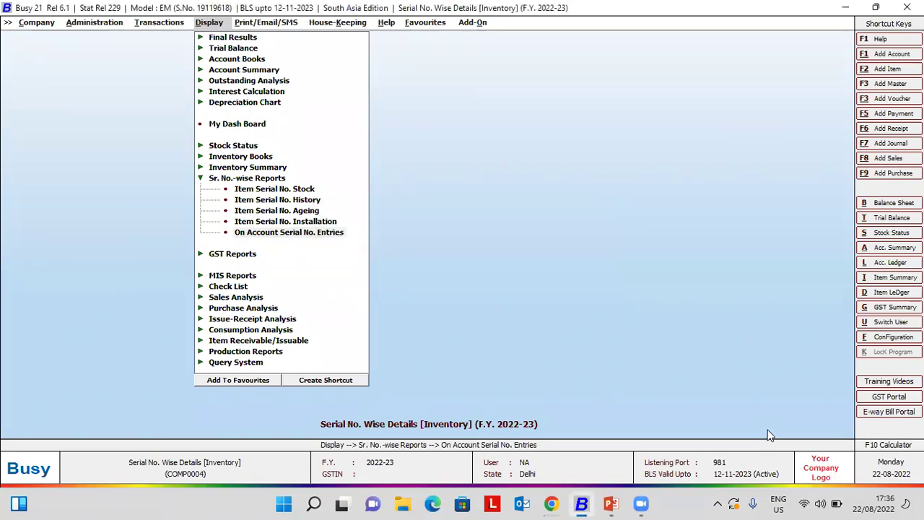
pyautogui.press('Return')
pyautogui.press('Return')
pyautogui.press('Return')
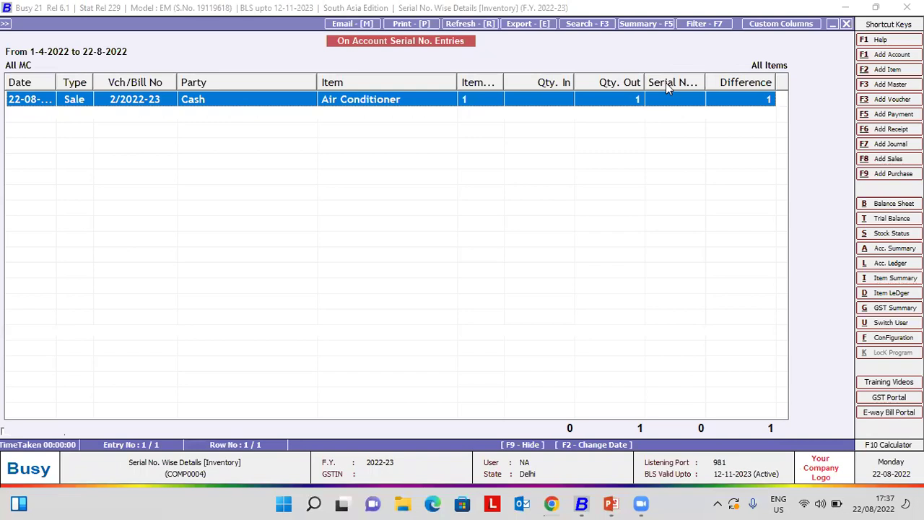
pyautogui.press('Return')
pyautogui.press('Return')
pyautogui.press('Return')
pyautogui.press('Return')
pyautogui.press('Return')
pyautogui.press('Return')
pyautogui.press('Return')
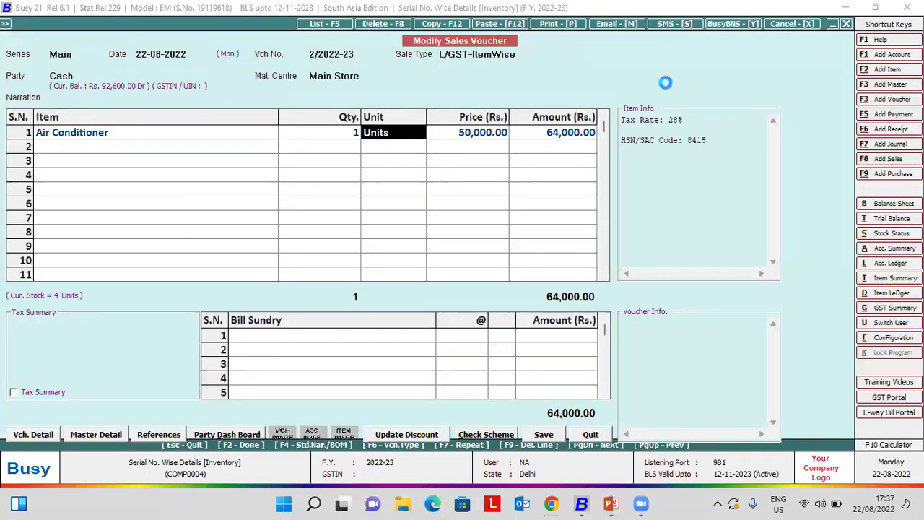
pyautogui.press('Return')
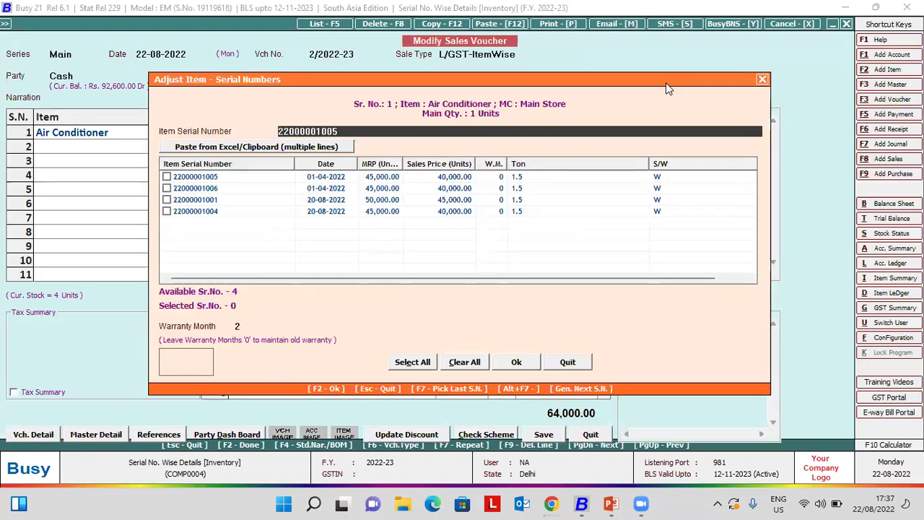
pyautogui.press('Return')
pyautogui.press('Return')
pyautogui.press('Return')
pyautogui.press('super+Tab')
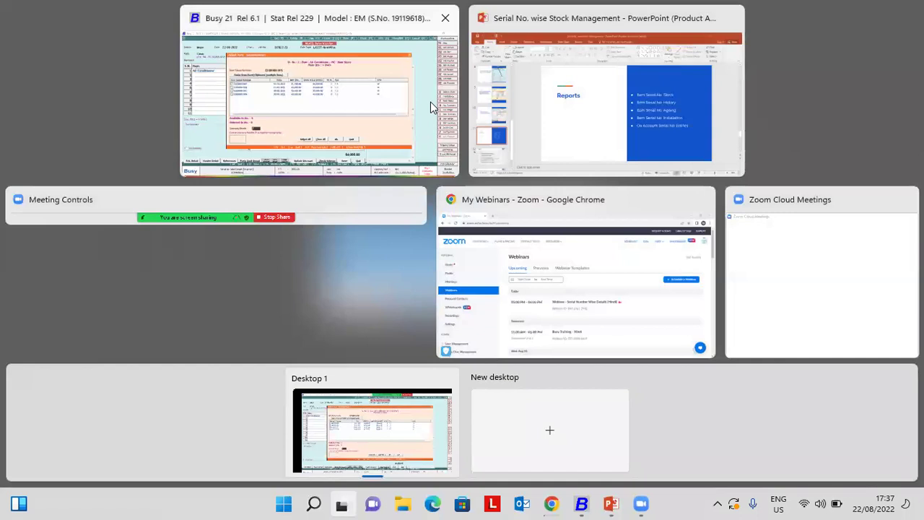
pyautogui.click(431, 104)
pyautogui.click(167, 176)
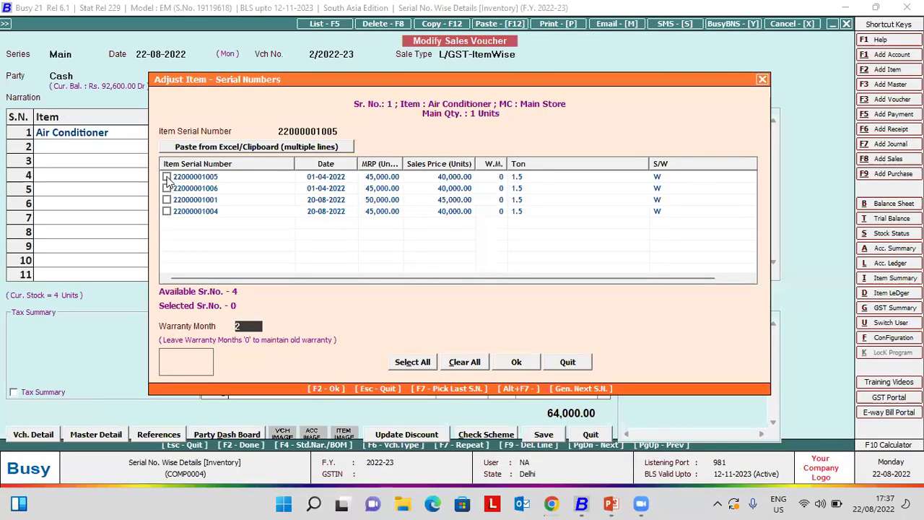
pyautogui.click(514, 362)
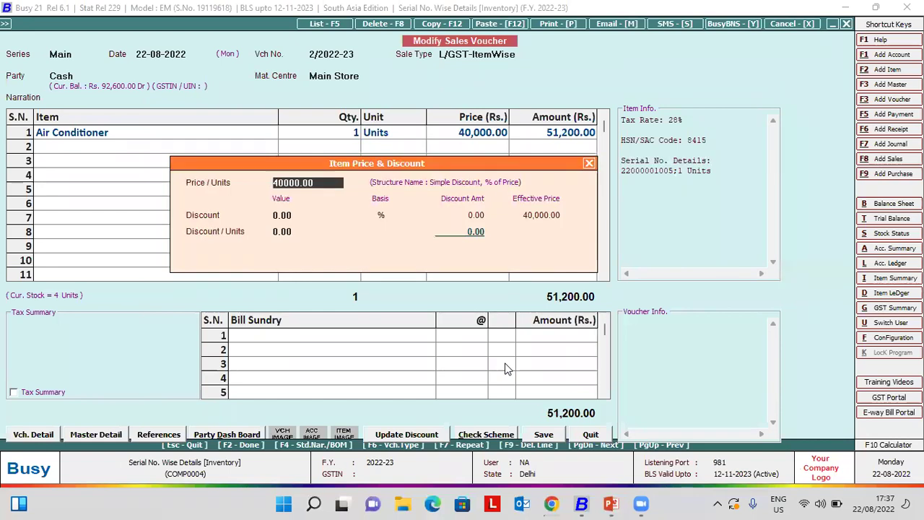
pyautogui.press('Return')
pyautogui.press('F2')
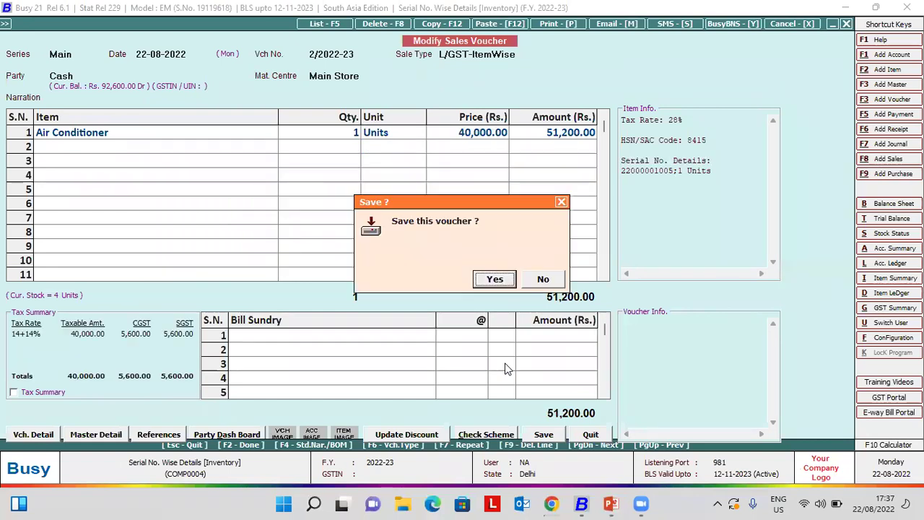
pyautogui.press('Return')
pyautogui.press('n')
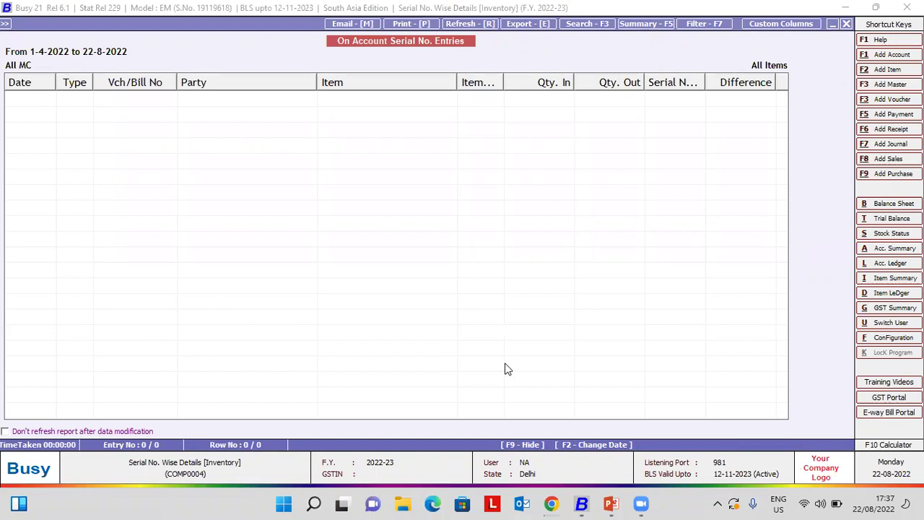
# - Leave the report and begin adding another sales voucher
pyautogui.press('Escape')
pyautogui.press('Left')
pyautogui.press('Left')
pyautogui.press('Return')
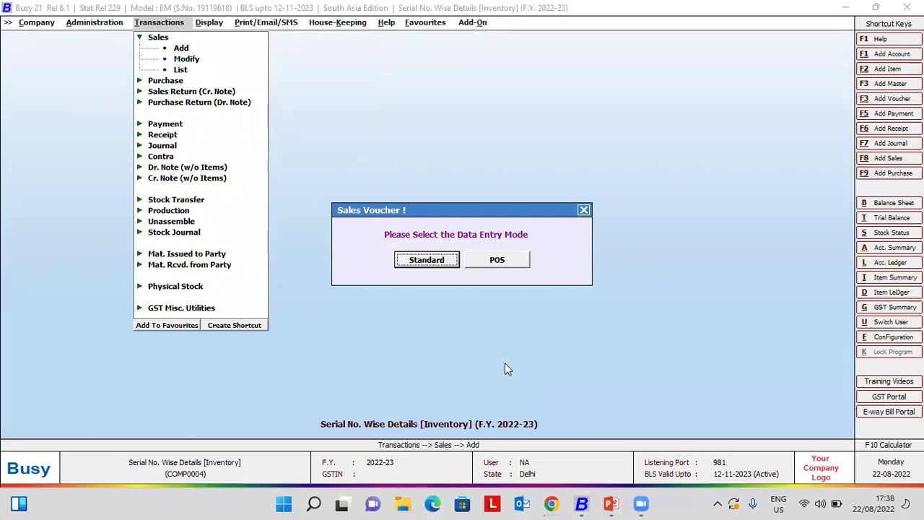
# - Start a standard Cash sales voucher with 2 Air Conditioners
pyautogui.press('Return')
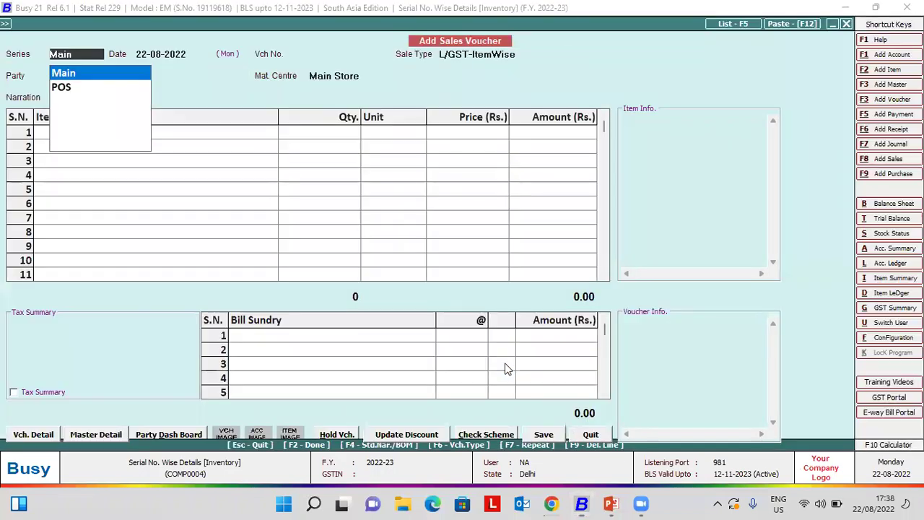
pyautogui.press('Return')
pyautogui.press('Return')
pyautogui.press('Return')
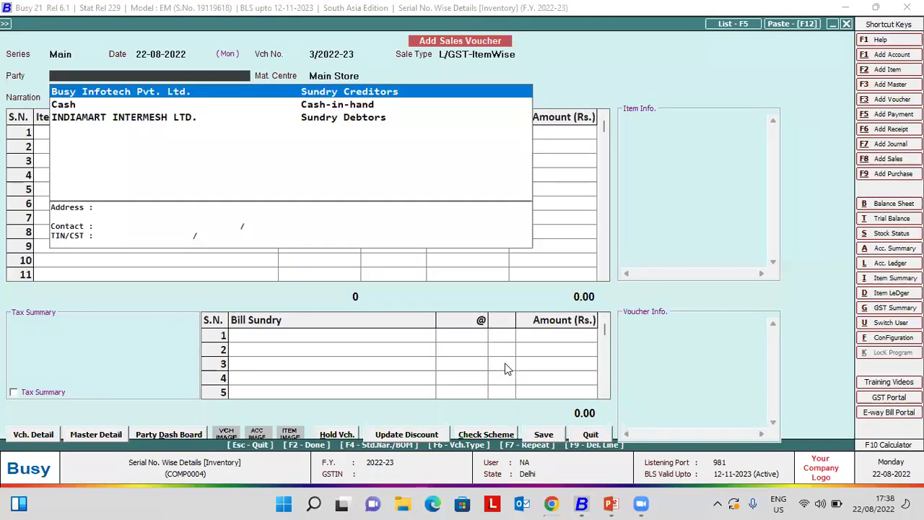
pyautogui.press('Down')
pyautogui.press('Return')
pyautogui.press('Return')
pyautogui.press('Return')
pyautogui.press('Return')
pyautogui.press('Return')
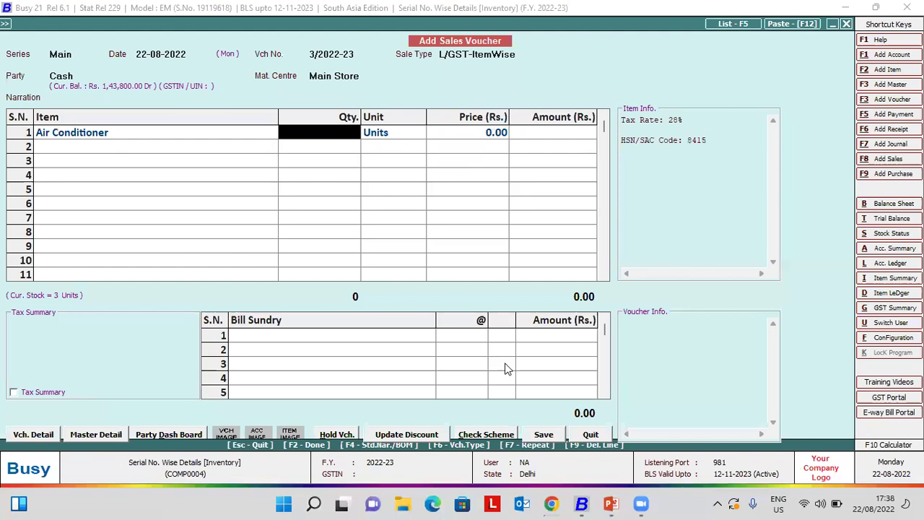
pyautogui.write('2')
pyautogui.press('Return')
pyautogui.press('Return')
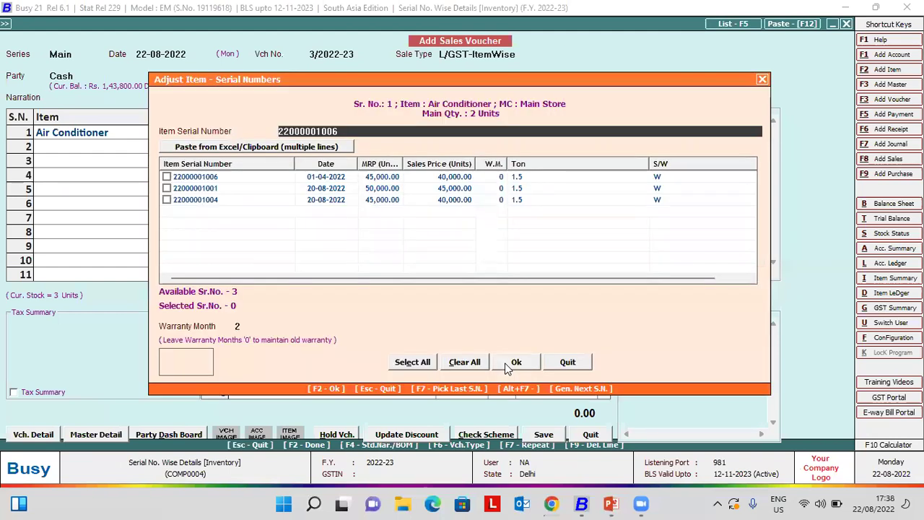
pyautogui.press('Return')
pyautogui.press('Return')
pyautogui.press('Return')
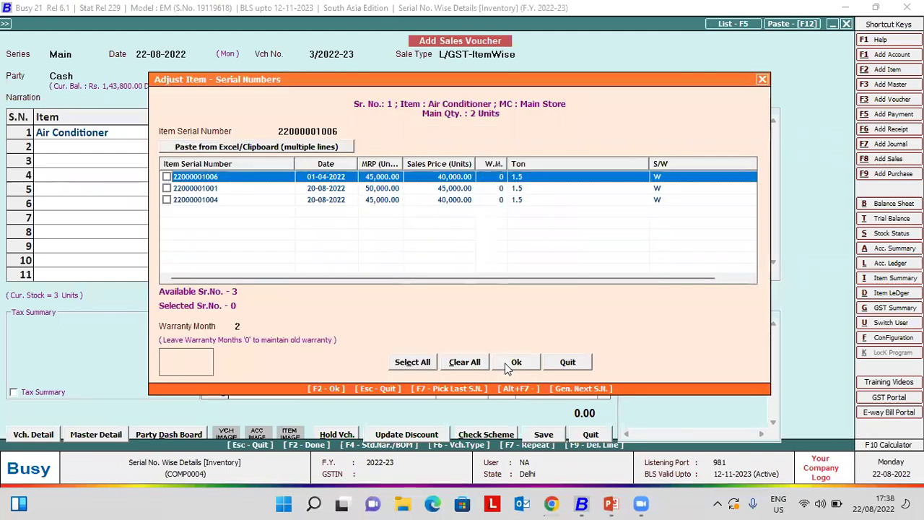
pyautogui.press('Return')
pyautogui.write('0')
pyautogui.press('Return')
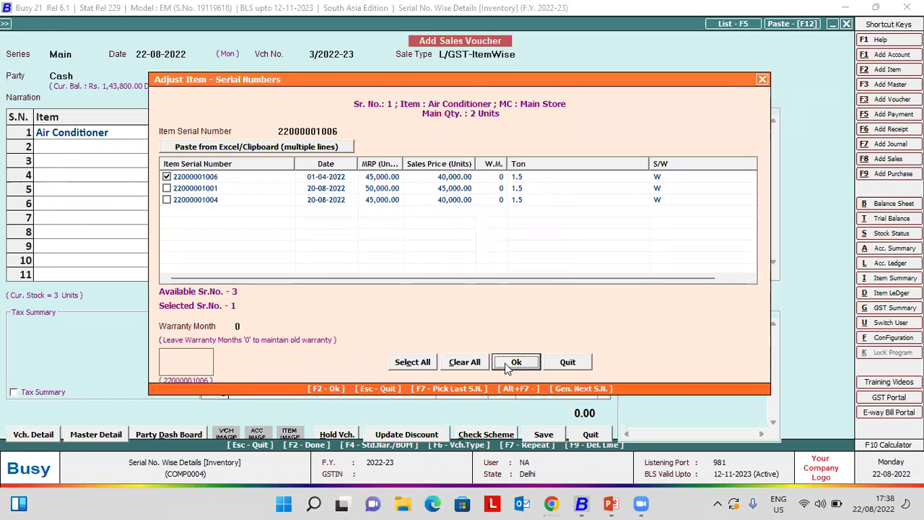
pyautogui.click(166, 187)
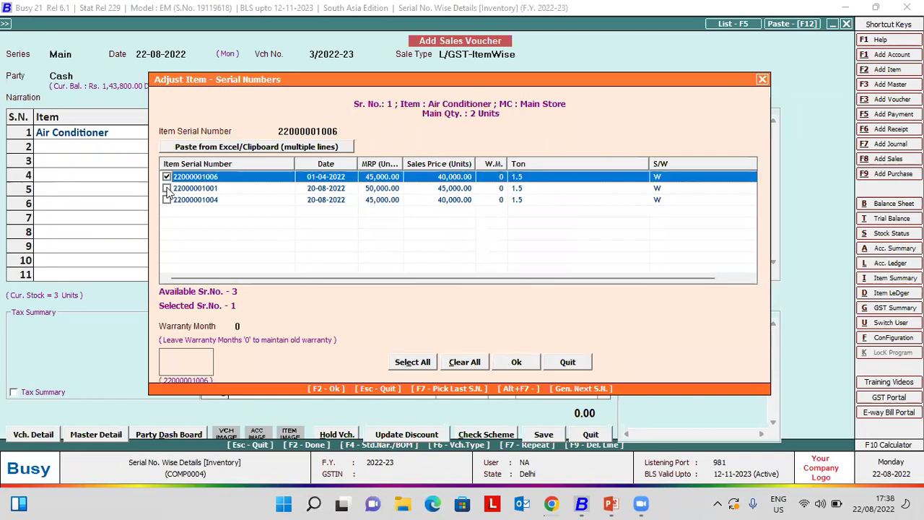
pyautogui.click(516, 361)
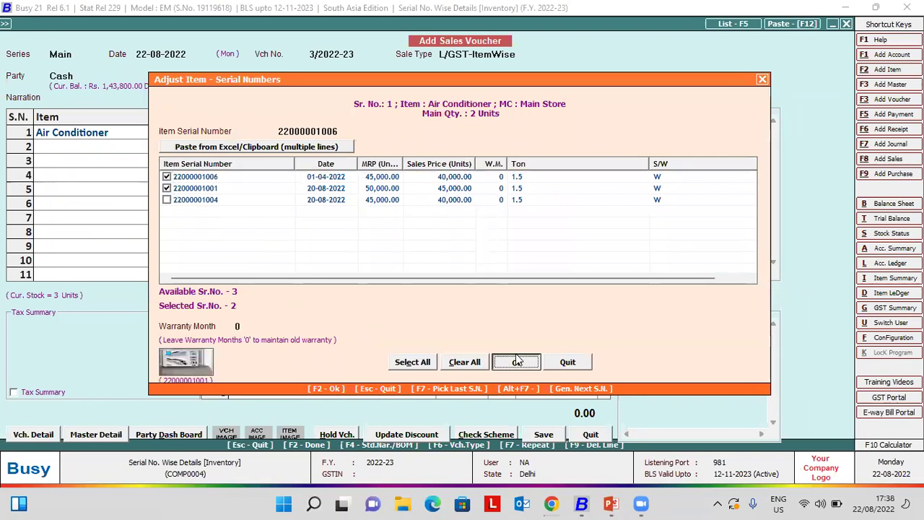
pyautogui.press('F2')
pyautogui.press('F2')
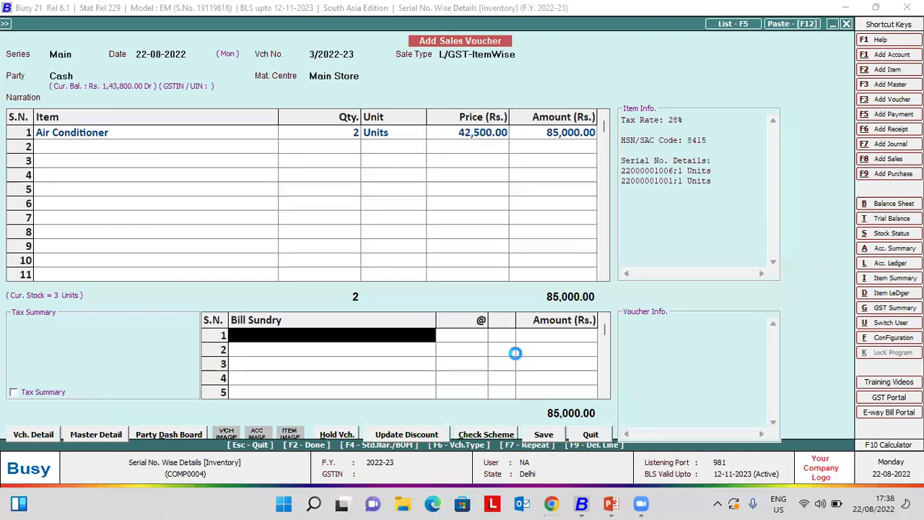
pyautogui.press('Return')
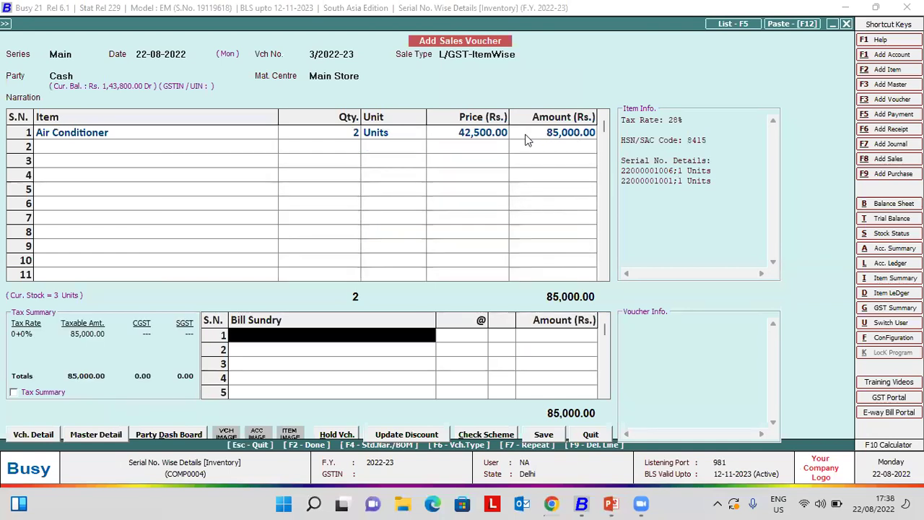
pyautogui.click(527, 140)
pyautogui.press('F2')
pyautogui.press('F2')
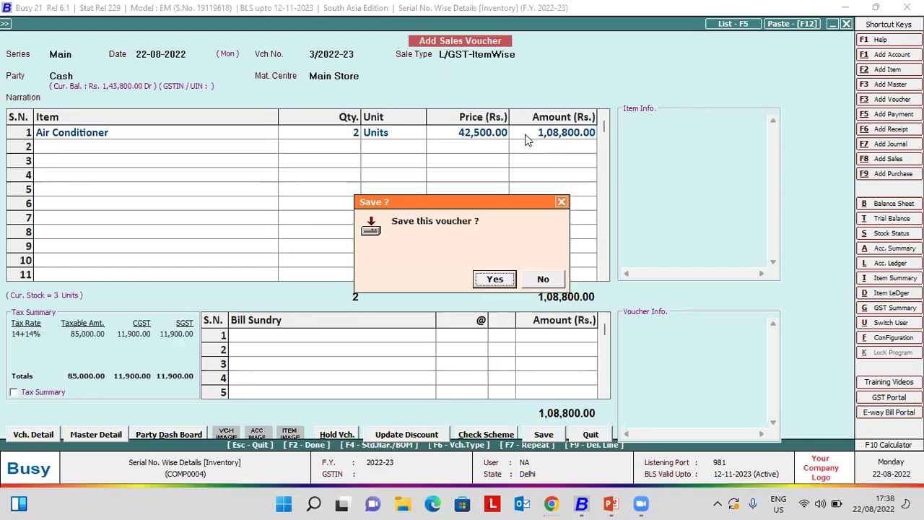
pyautogui.press('Escape')
# - Untick both serial numbers, keep the price, and save voucher 3/2022-23
pyautogui.press('Up')
pyautogui.press('Up')
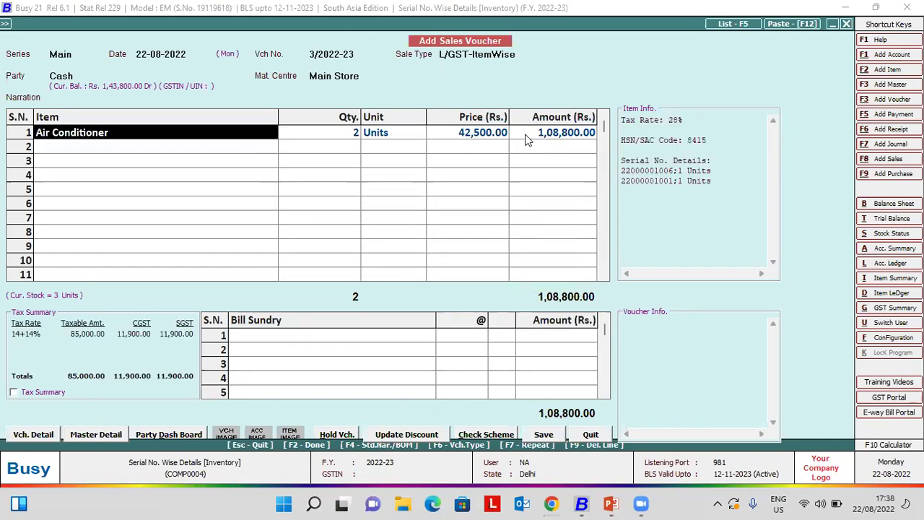
pyautogui.press('Return')
pyautogui.press('Return')
pyautogui.press('Return')
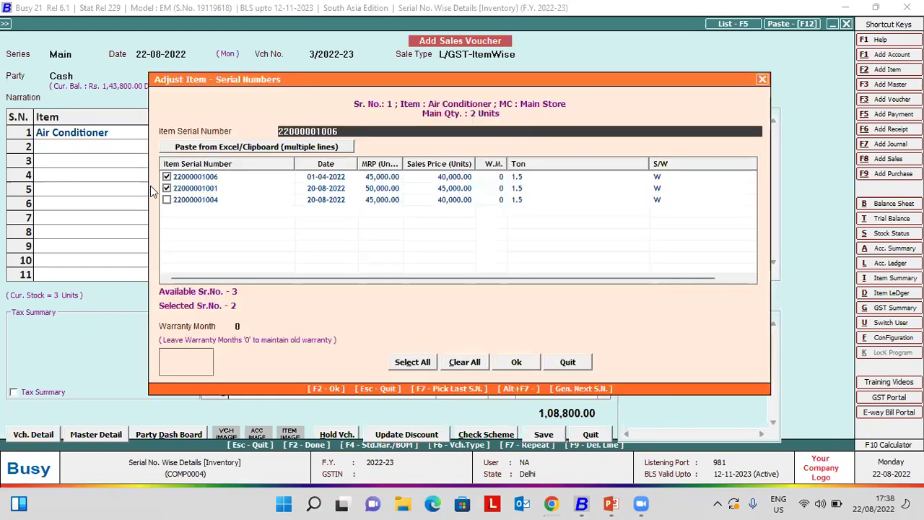
pyautogui.click(167, 187)
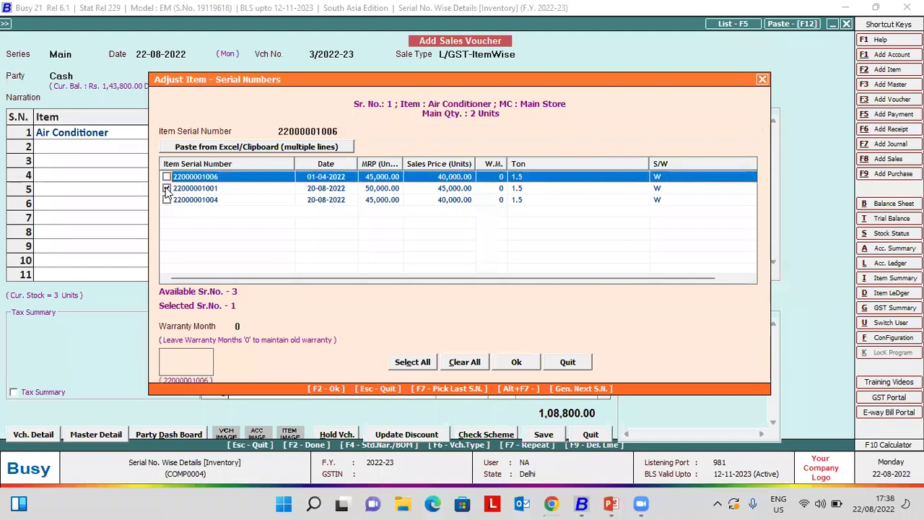
pyautogui.press('space')
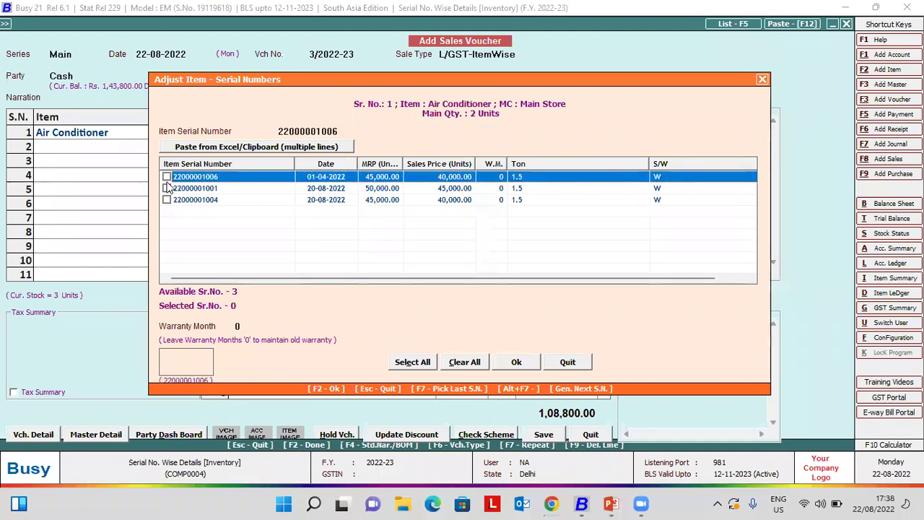
pyautogui.press('F2')
pyautogui.press('Left')
pyautogui.press('Return')
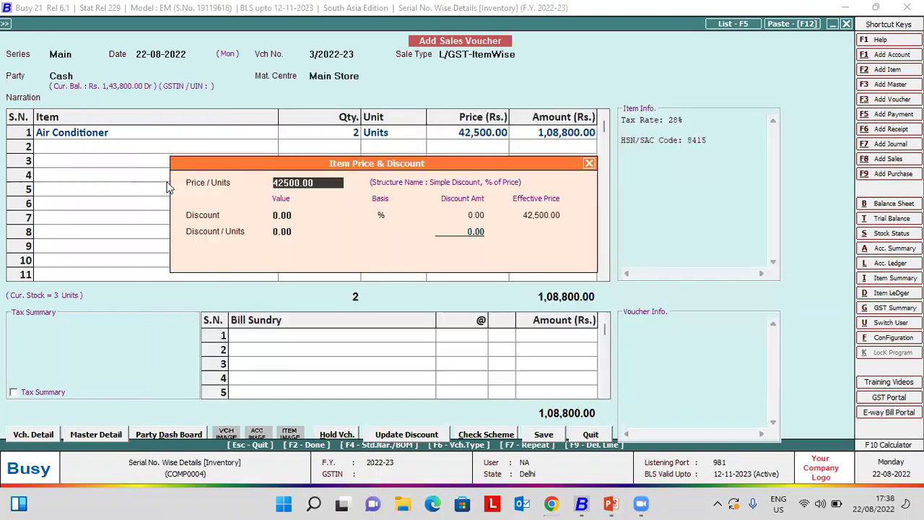
pyautogui.press('Return')
pyautogui.press('Return')
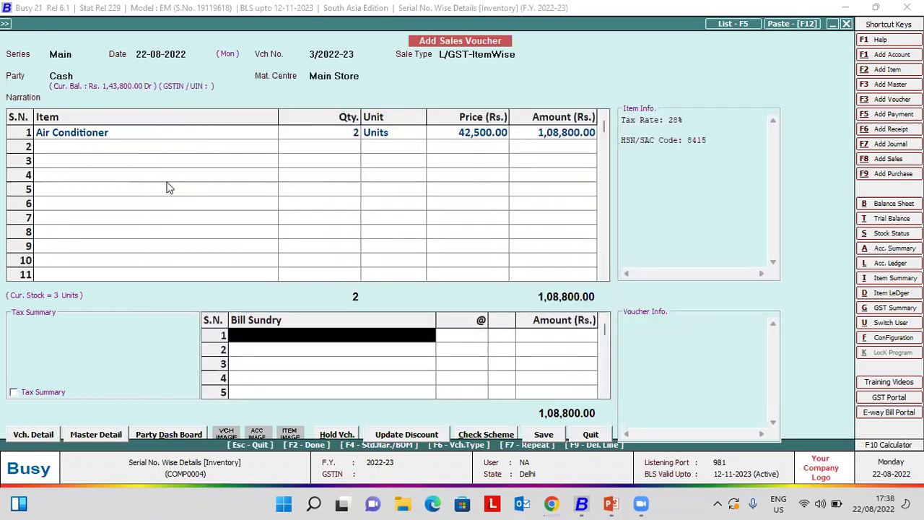
pyautogui.press('Return')
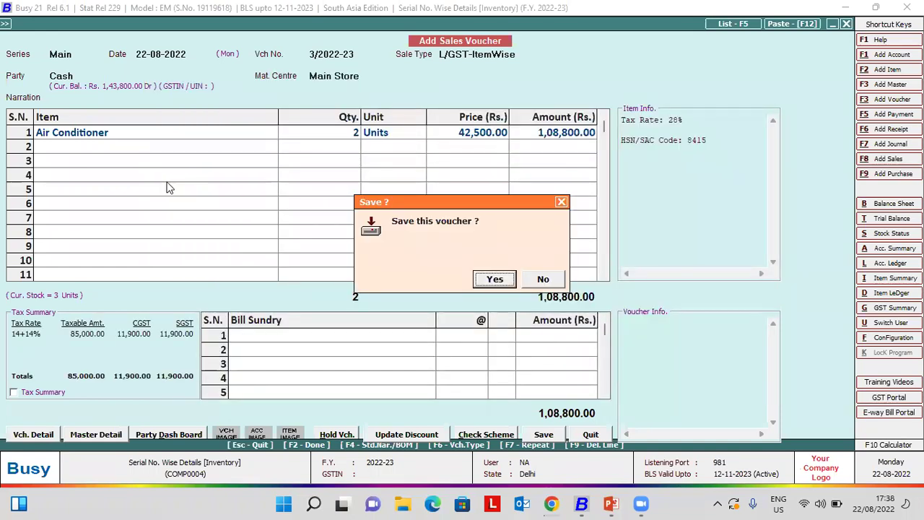
pyautogui.press('Return')
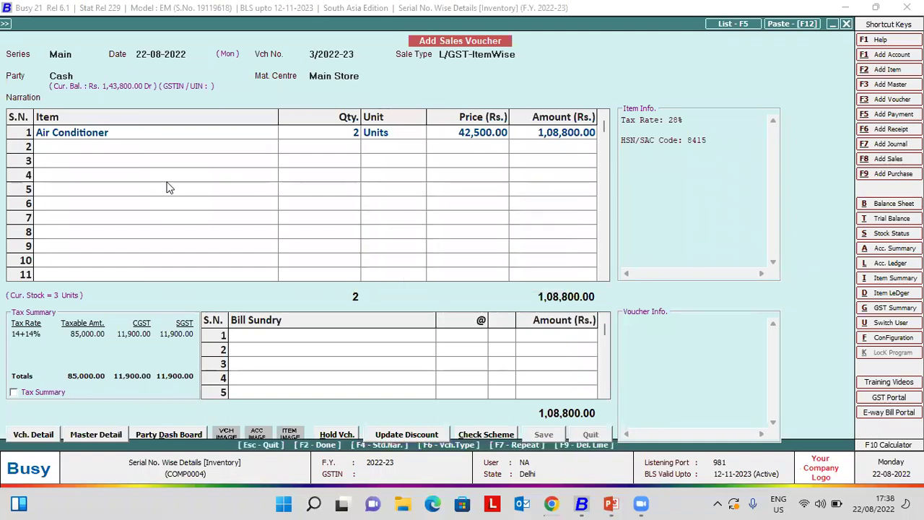
pyautogui.press('Escape')
pyautogui.press('Escape')
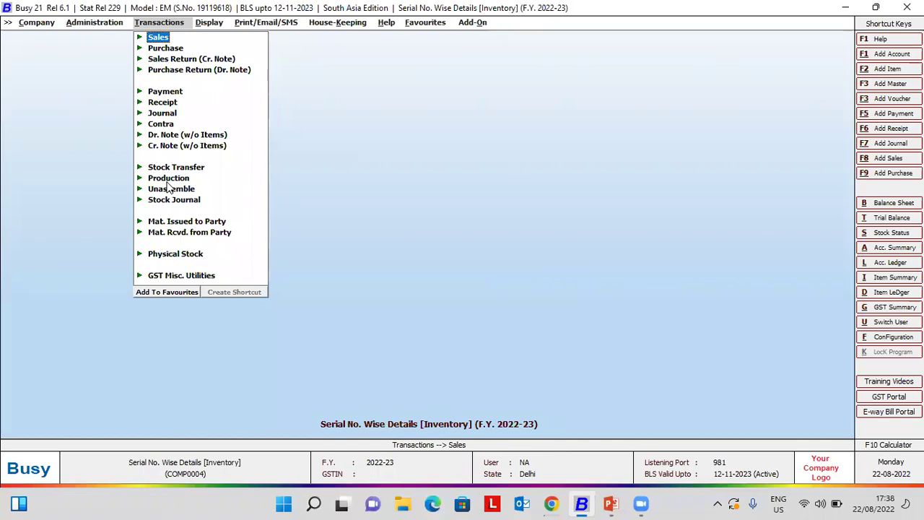
# - Open Update Item Serial No. Details for Main-series Sales voucher 3/2022-23
pyautogui.press('Left')
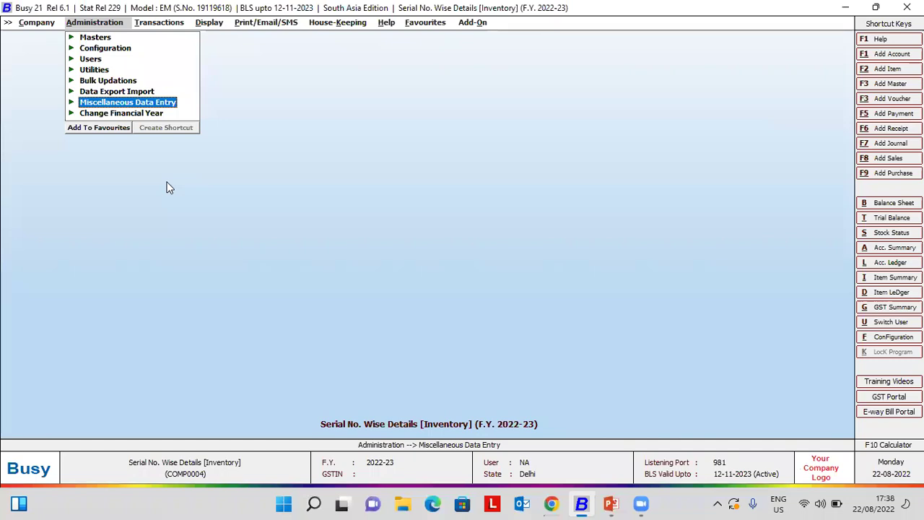
pyautogui.press('Right')
pyautogui.press('Down')
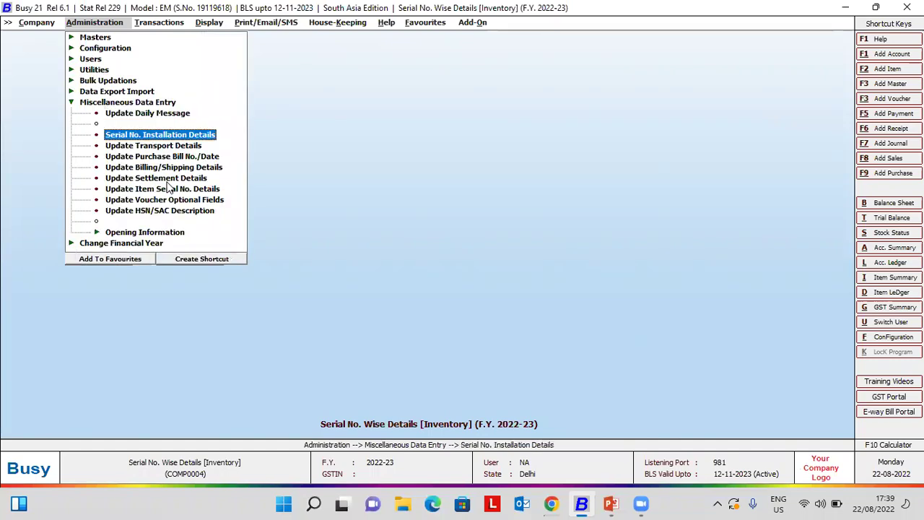
pyautogui.press('Down')
pyautogui.press('Down')
pyautogui.press('Down')
pyautogui.press('Down')
pyautogui.press('Down')
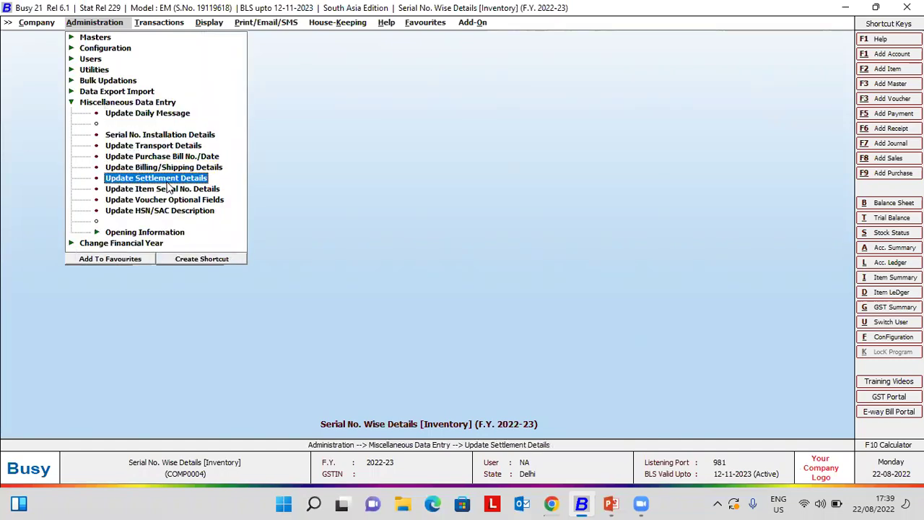
pyautogui.moveTo(568, 503)
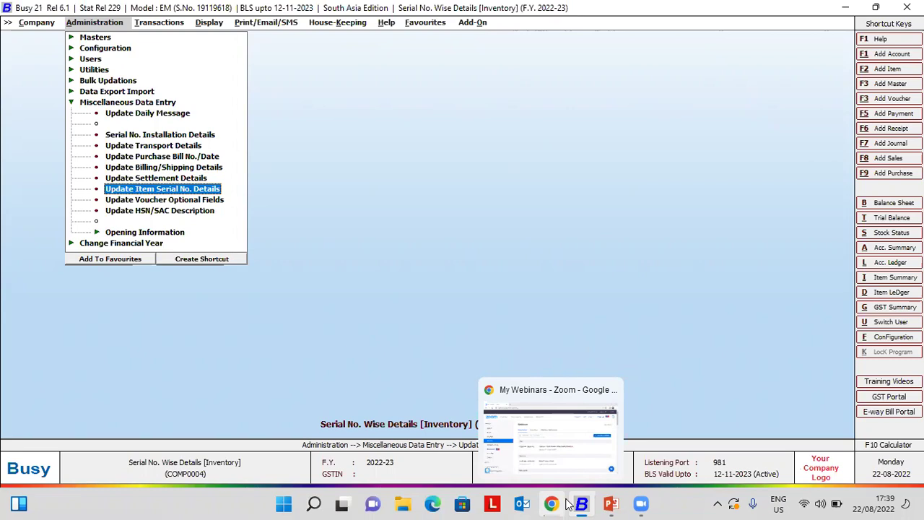
pyautogui.press('Return')
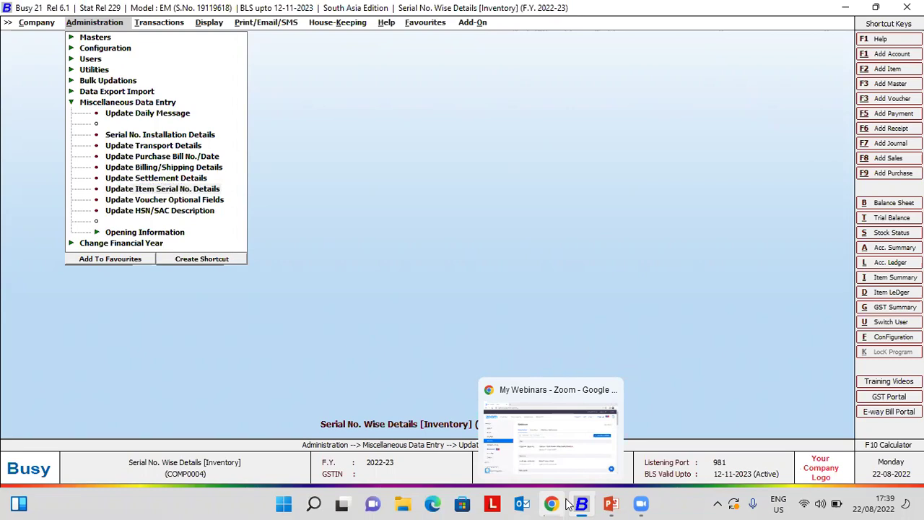
pyautogui.press('Return')
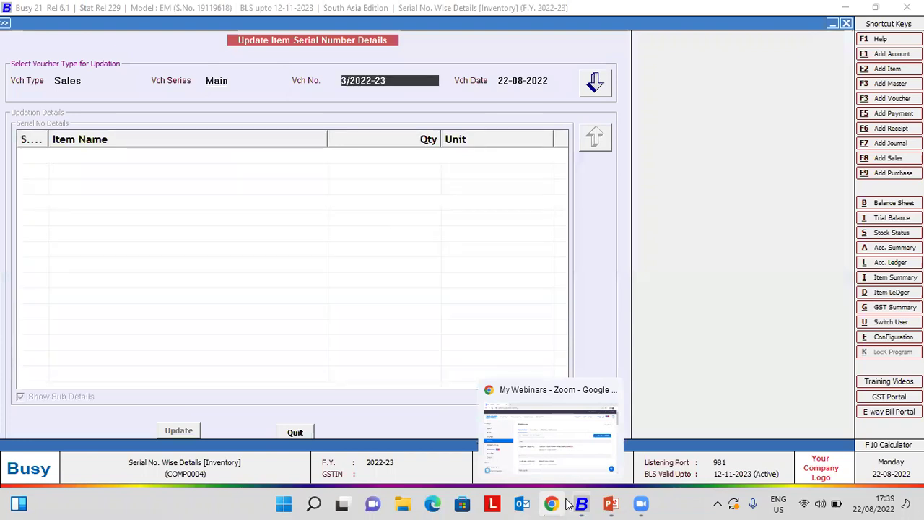
# - Load voucher 3/2022-23's items, apply an update, and reload its Air Conditioner row
pyautogui.press('Return')
pyautogui.press('Return')
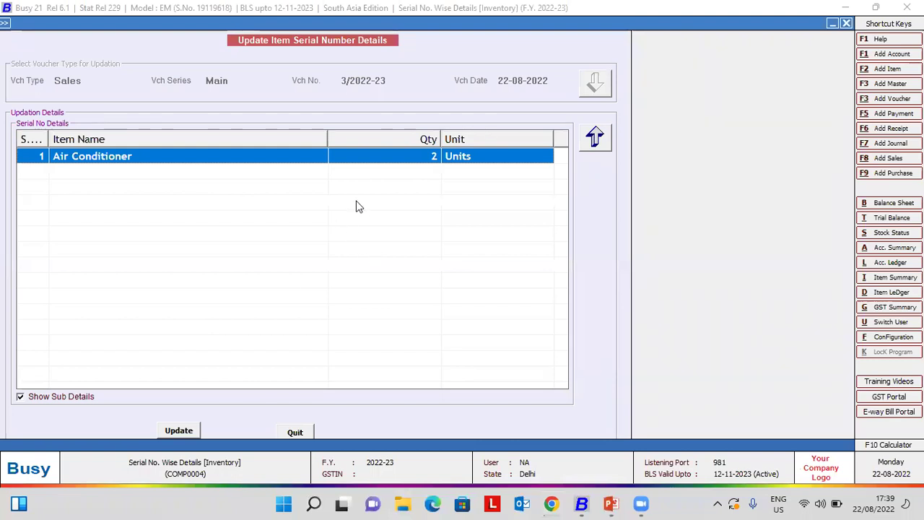
pyautogui.click(183, 431)
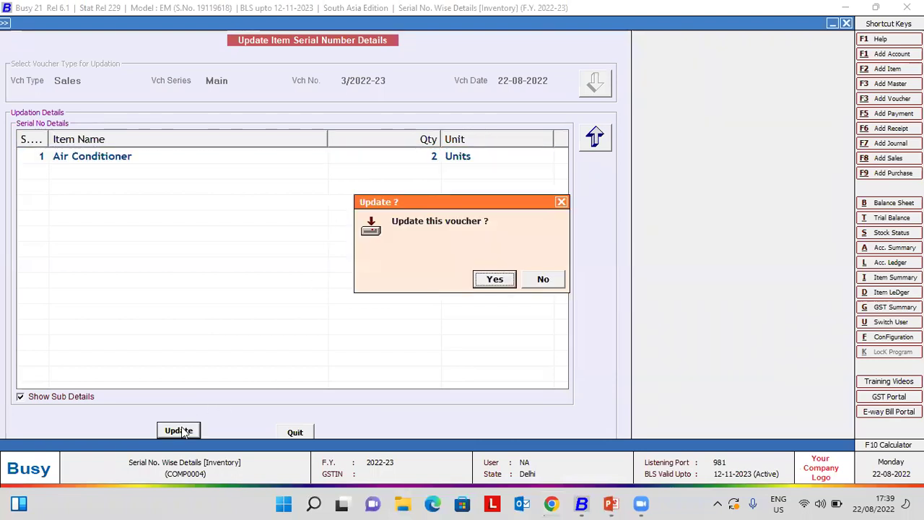
pyautogui.press('Return')
pyautogui.press('Return')
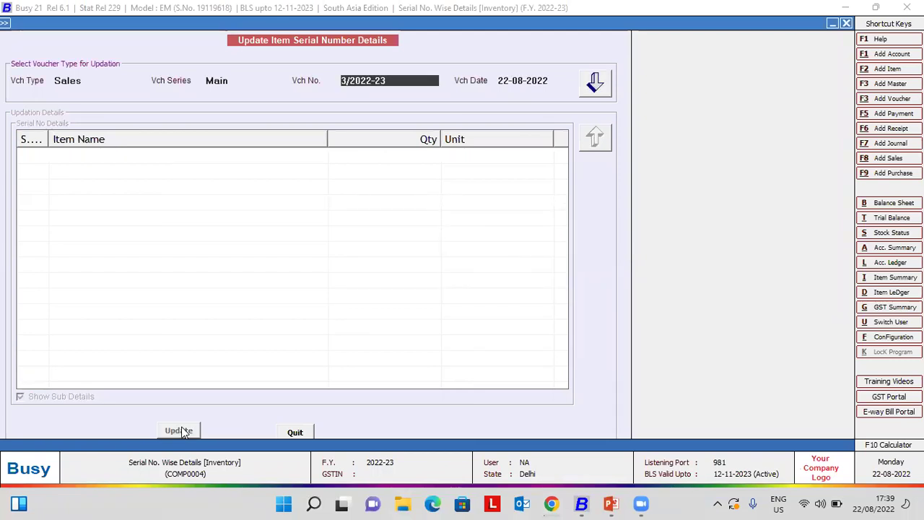
pyautogui.press('Return')
pyautogui.press('Return')
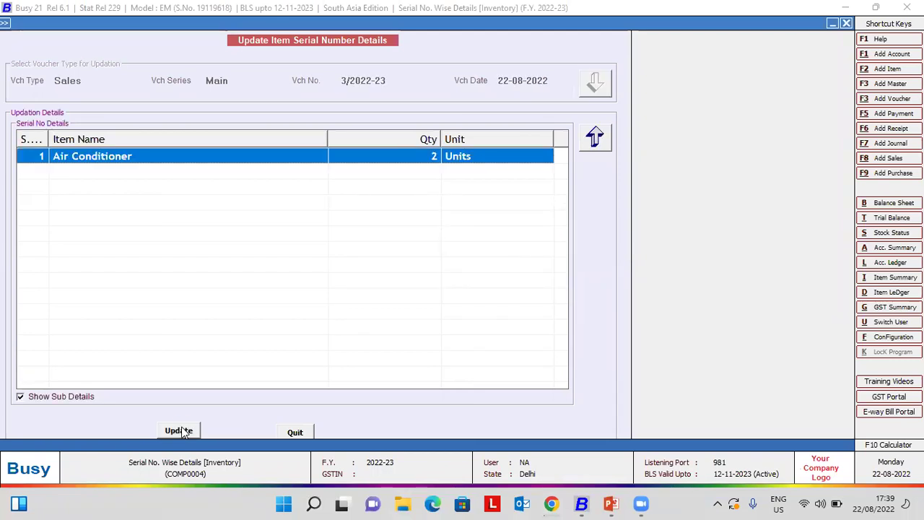
pyautogui.press('Return')
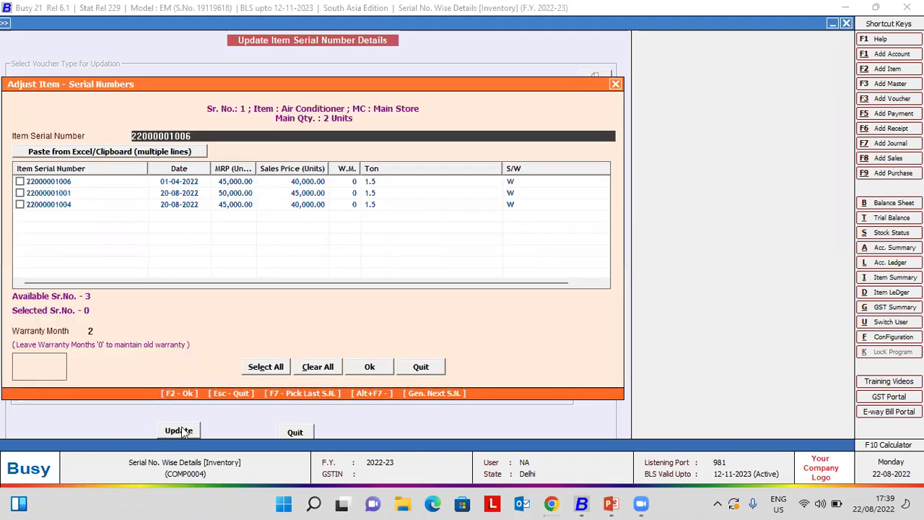
pyautogui.press('Return')
pyautogui.press('Return')
pyautogui.press('space')
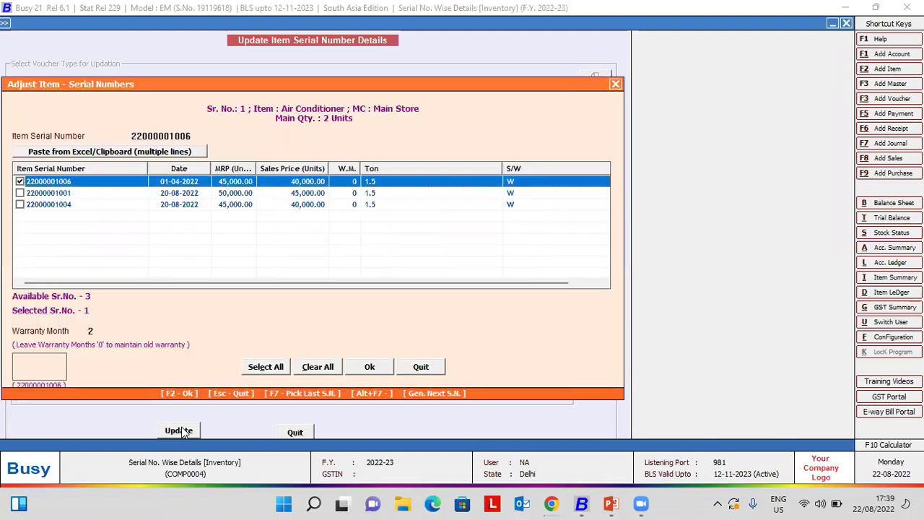
pyautogui.press('Return')
pyautogui.hotkey('shift', 'Tab')
pyautogui.press('Down')
pyautogui.press('Return')
pyautogui.hotkey('shift', 'Tab')
pyautogui.press('space')
pyautogui.press('F2')
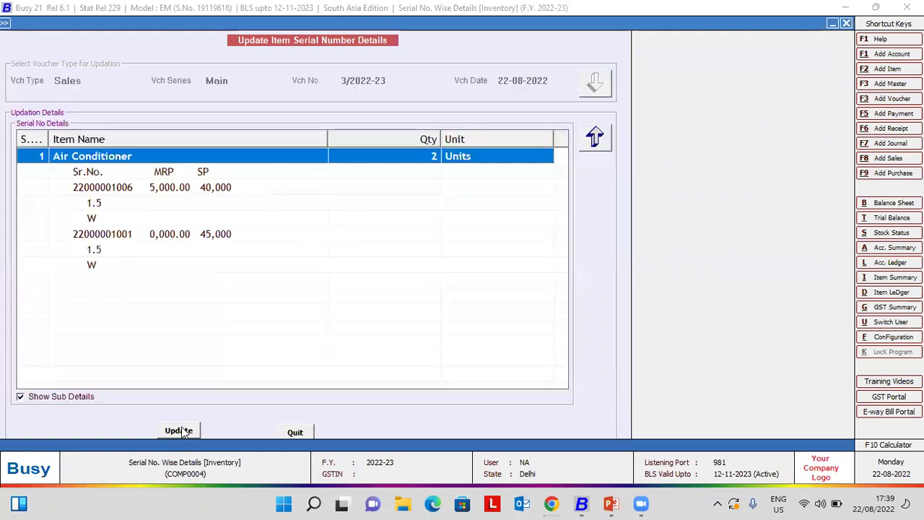
pyautogui.click(182, 432)
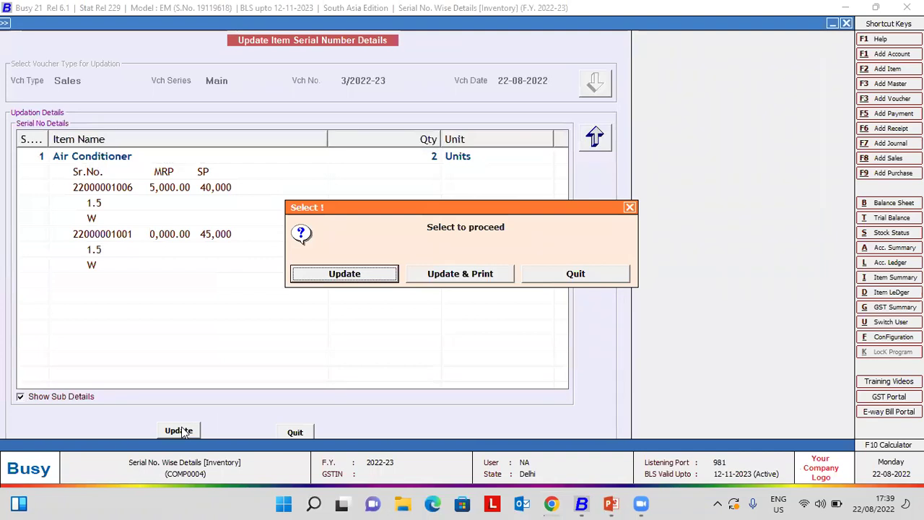
pyautogui.press('Right')
pyautogui.press('Left')
pyautogui.press('Return')
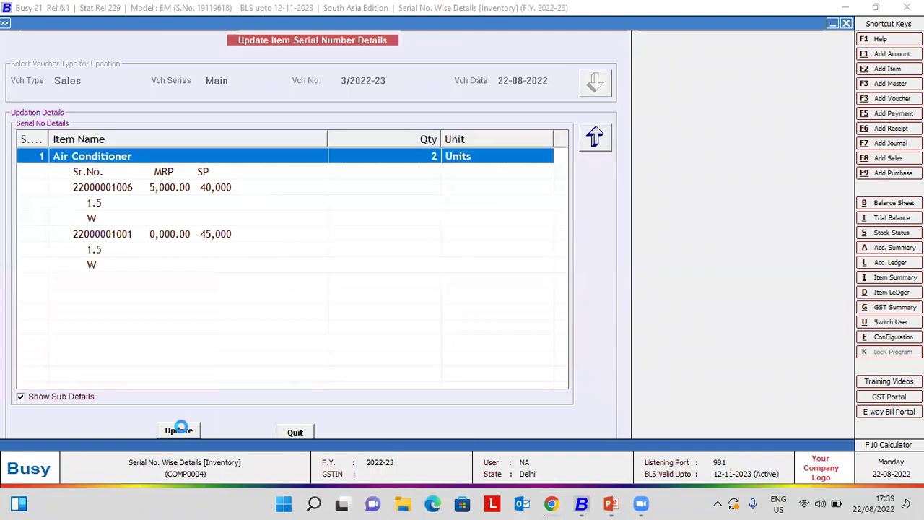
pyautogui.press('Return')
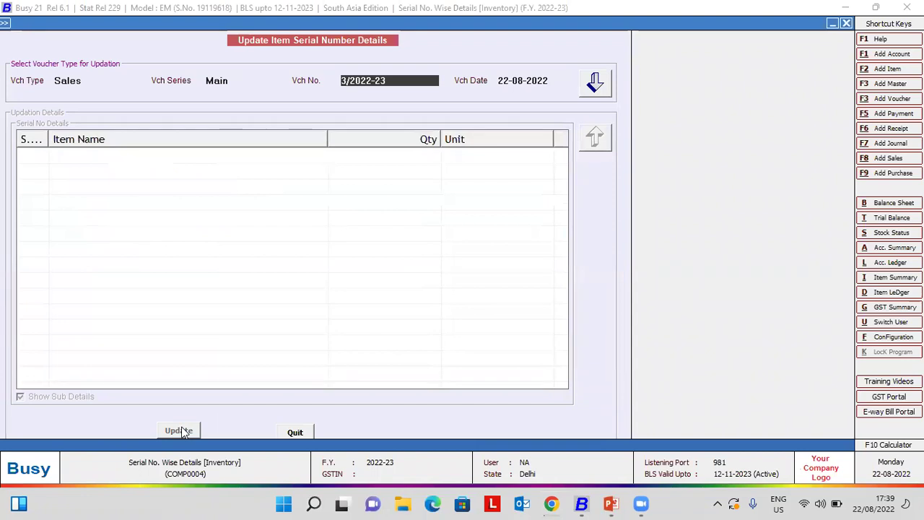
# - Reload voucher 3/2022-23 to verify its saved serial numbers
pyautogui.press('Return')
pyautogui.press('Return')
pyautogui.press('Return')
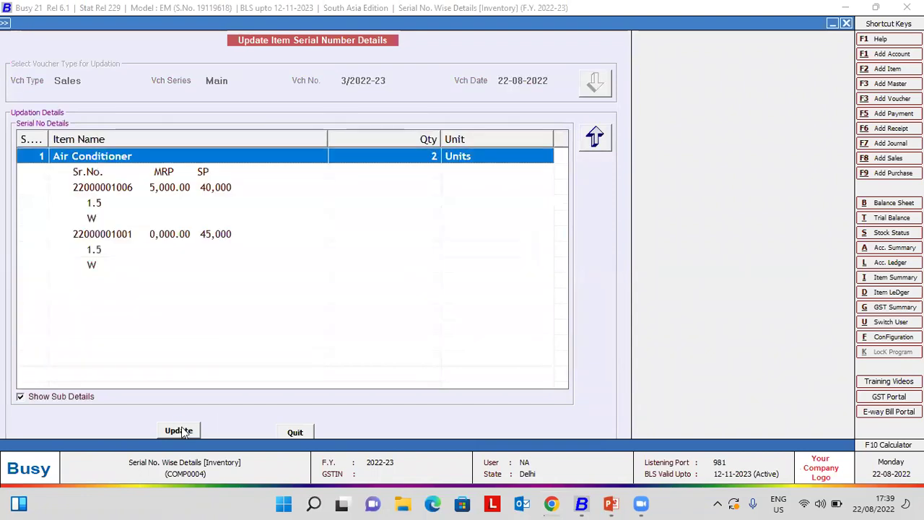
pyautogui.press('Down')
pyautogui.press('Down')
pyautogui.press('Down')
pyautogui.press('Down')
pyautogui.press('Down')
pyautogui.press('Up')
pyautogui.press('Up')
pyautogui.press('Up')
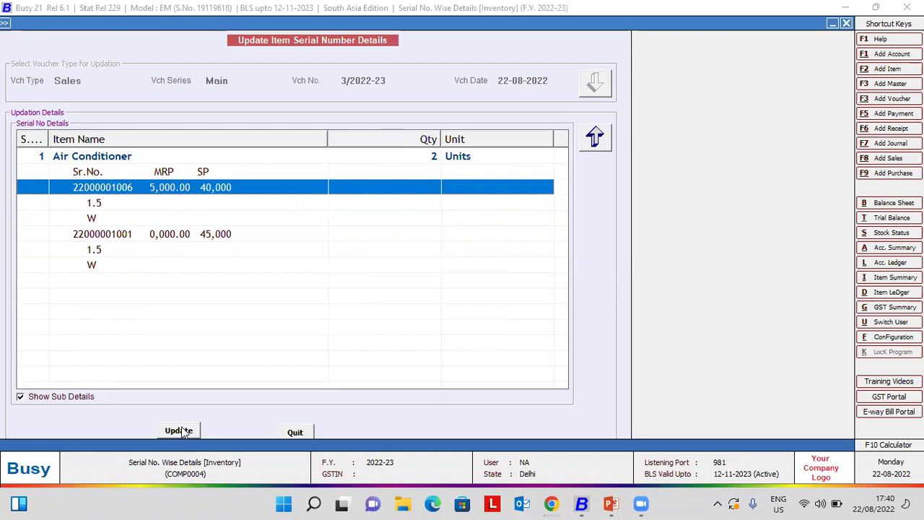
# - Quit the Update Item Serial Number Details form
pyautogui.click(179, 431)
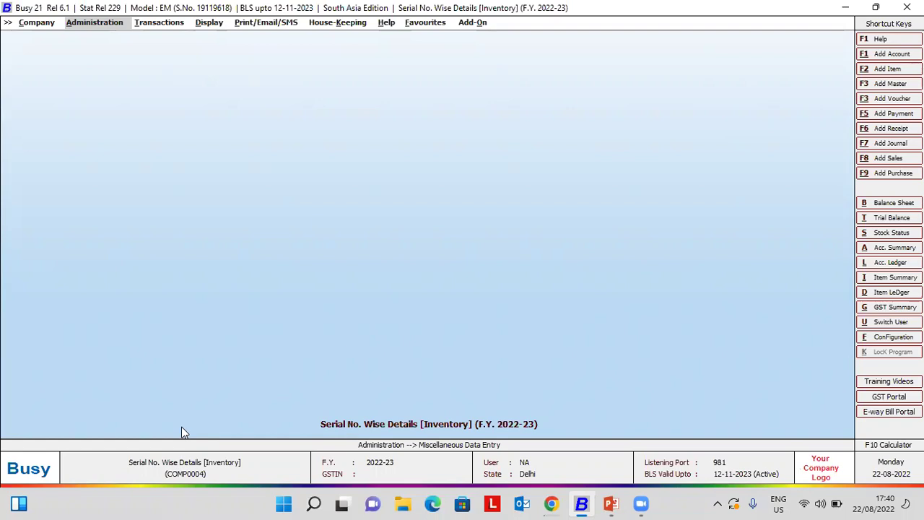
pyautogui.press('Return')
pyautogui.press('Up')
pyautogui.press('Up')
pyautogui.press('Up')
pyautogui.press('Up')
pyautogui.press('Up')
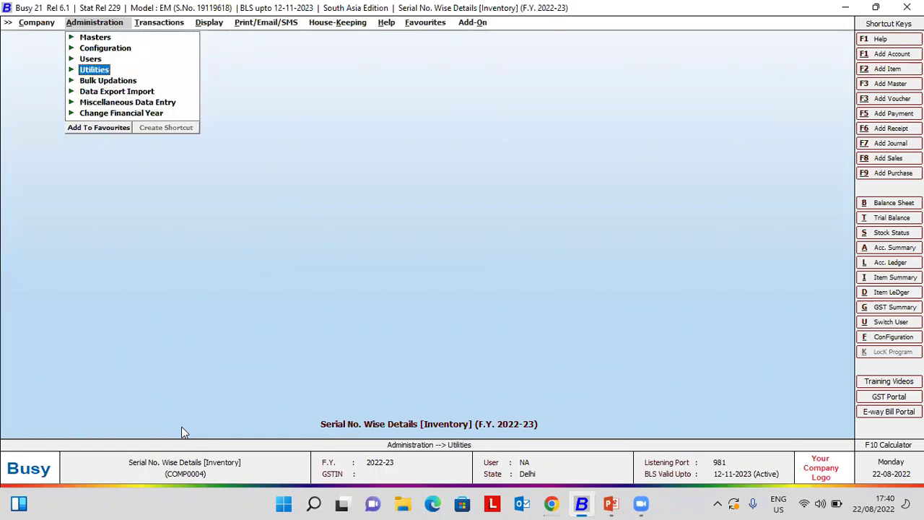
pyautogui.press('Return')
pyautogui.press('Return')
pyautogui.press('Down')
pyautogui.press('Down')
pyautogui.press('Return')
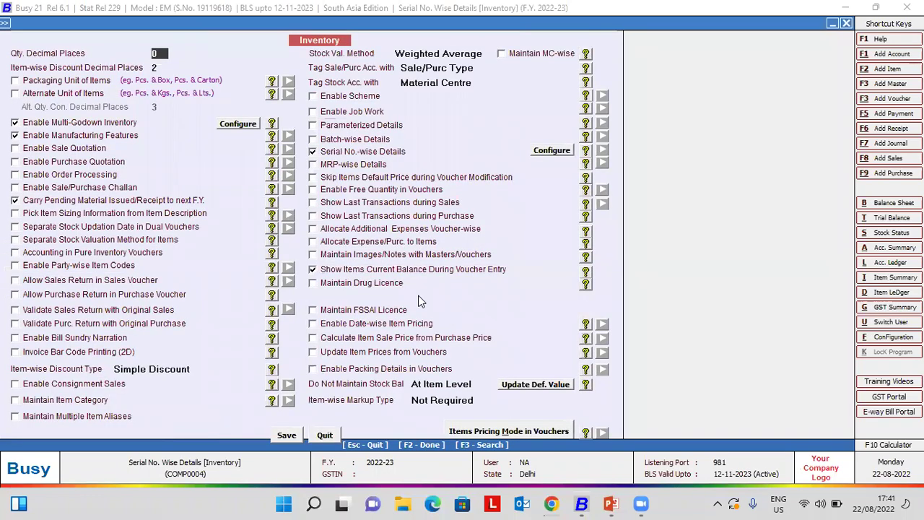
pyautogui.press('Escape')
pyautogui.press('Escape')
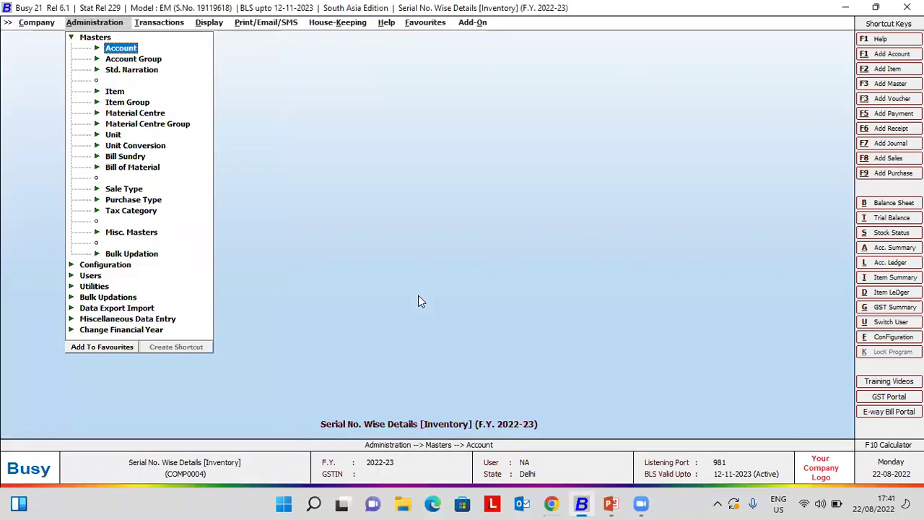
pyautogui.press('Down')
pyautogui.press('Down')
pyautogui.press('Down')
pyautogui.press('Return')
pyautogui.press('Down')
pyautogui.press('Return')
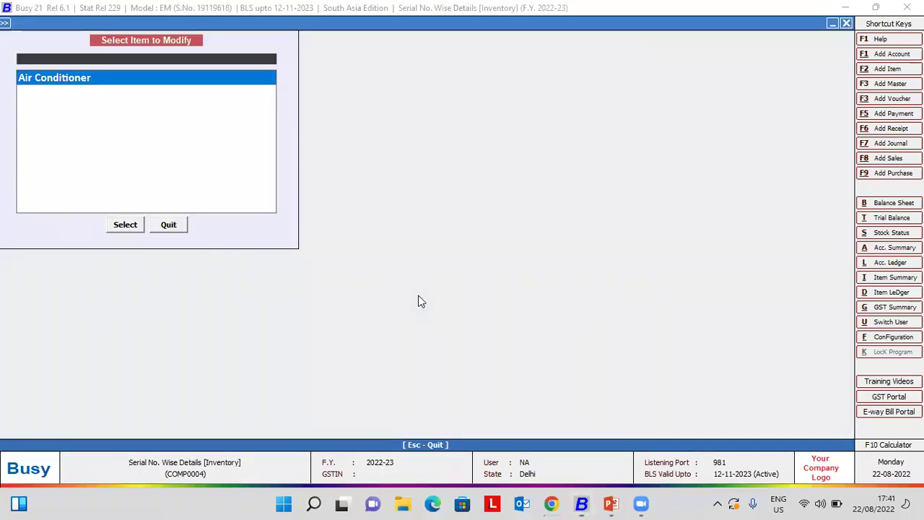
pyautogui.press('Return')
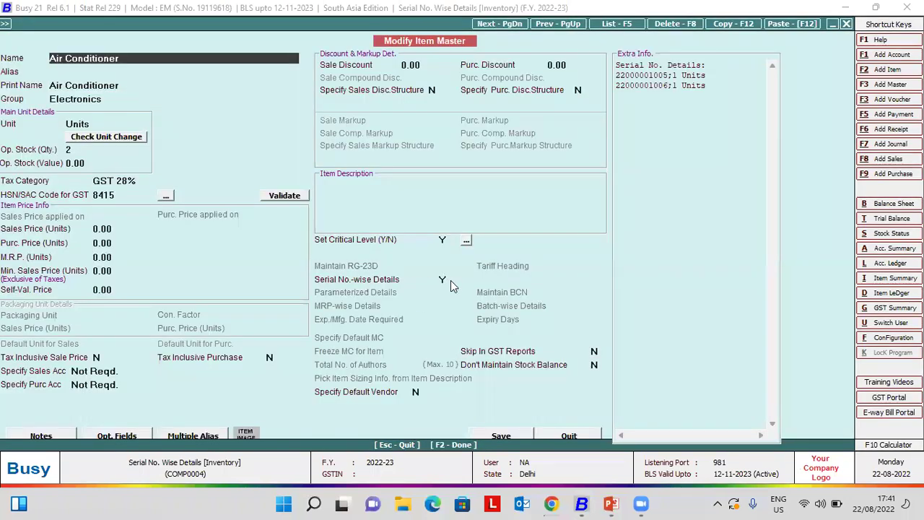
pyautogui.click(449, 276)
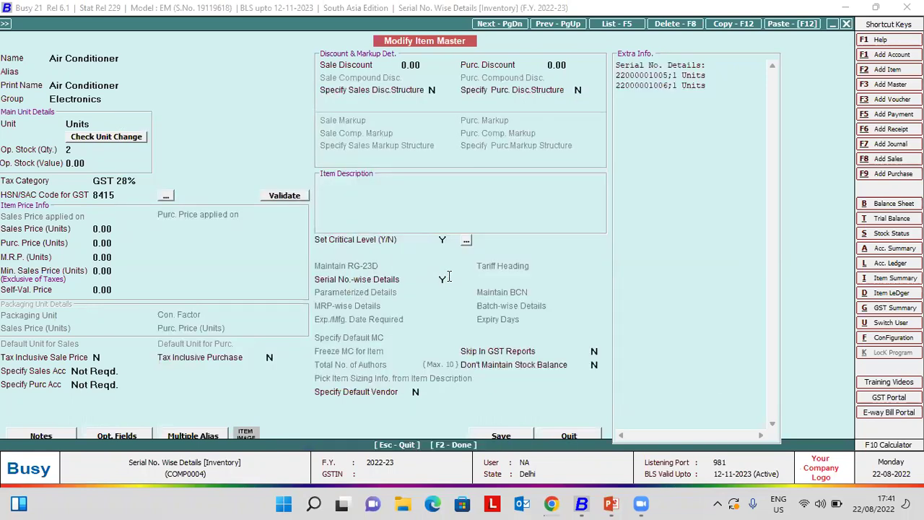
pyautogui.press('F2')
pyautogui.press('Escape')
pyautogui.press('Right')
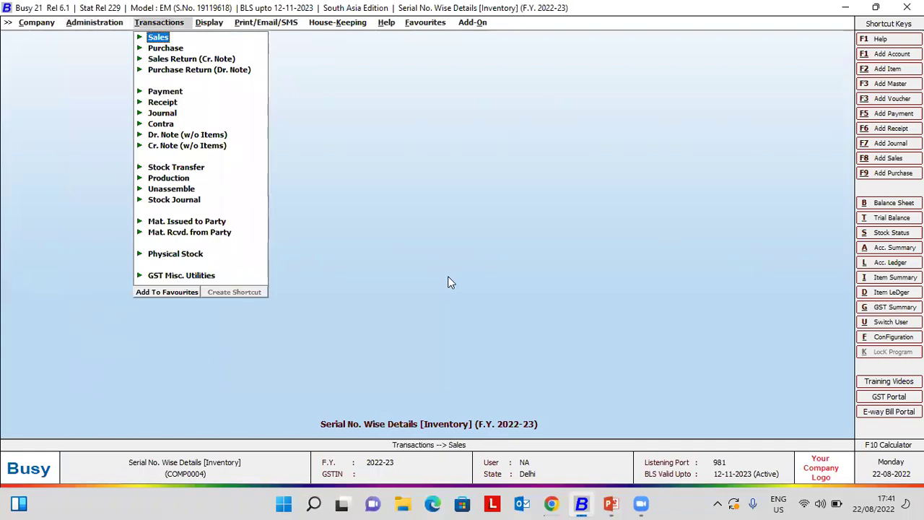
# - Browse Miscellaneous Data Entry to Update Item Serial No. Details, then reach Display's Sr. No.-wise Reports
pyautogui.press('Down')
pyautogui.press('Right')
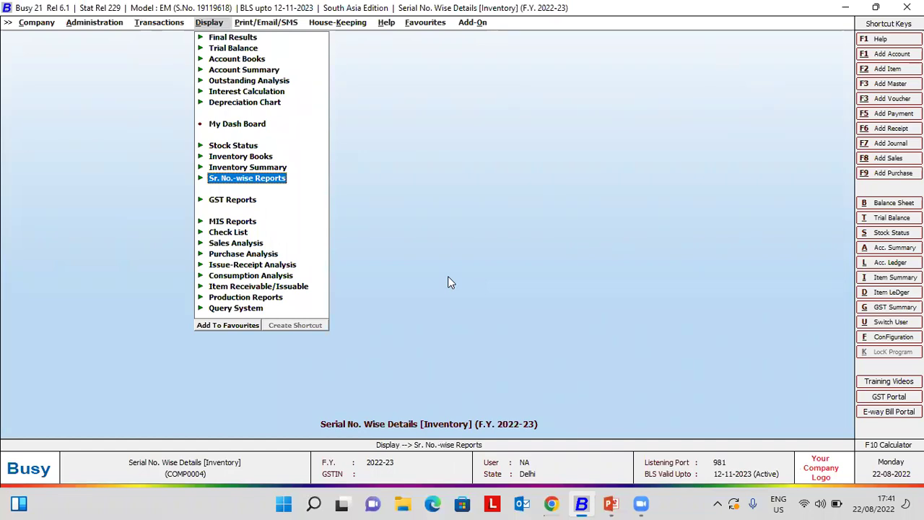
pyautogui.press('Left')
pyautogui.press('Left')
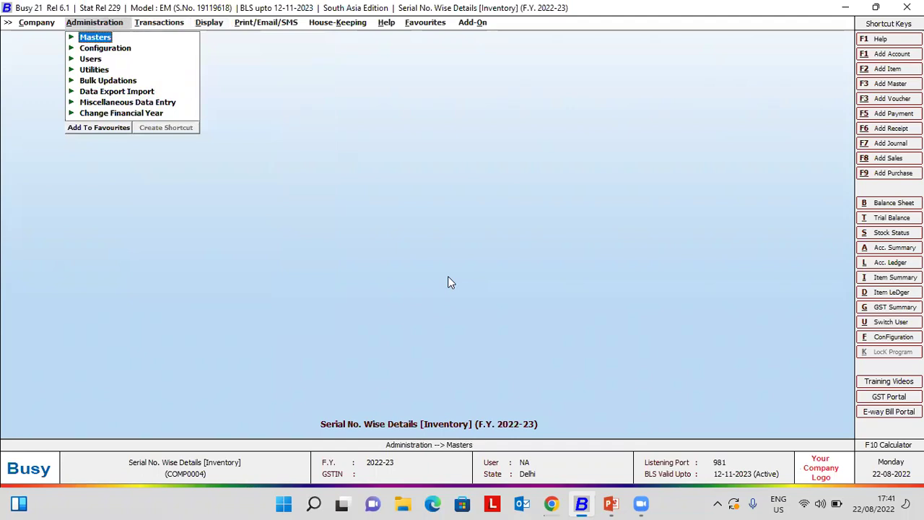
pyautogui.press('Down')
pyautogui.press('Down')
pyautogui.press('Down')
pyautogui.press('Down')
pyautogui.press('Down')
pyautogui.press('Down')
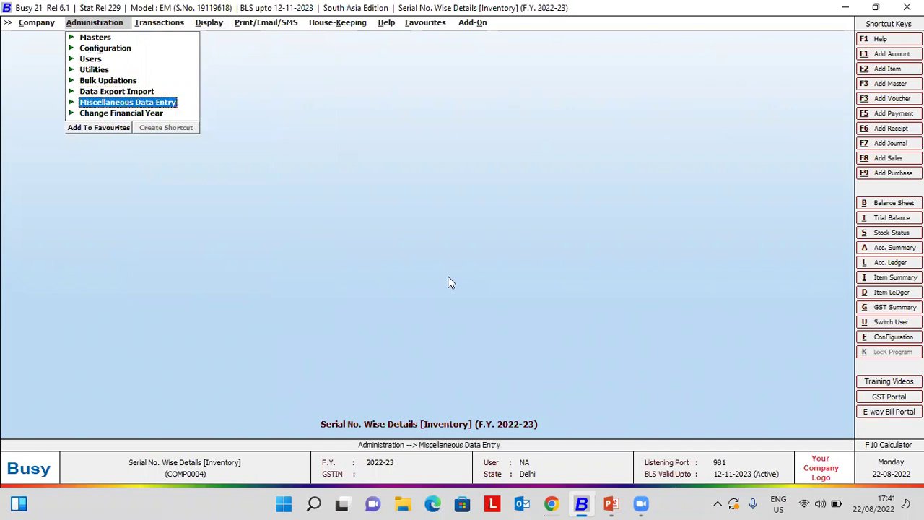
pyautogui.press('Return')
pyautogui.press('Down')
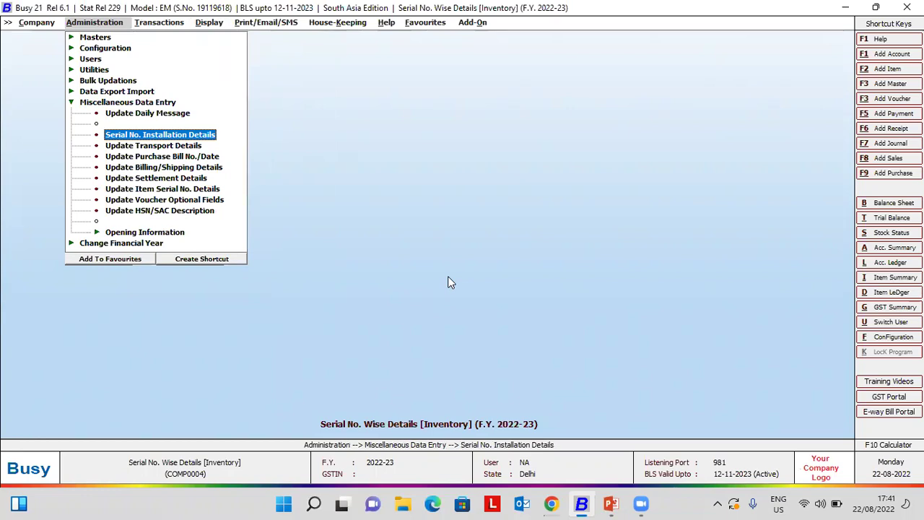
pyautogui.press('Down')
pyautogui.press('Down')
pyautogui.press('Down')
pyautogui.press('Down')
pyautogui.press('Down')
pyautogui.press('Up')
pyautogui.press('Down')
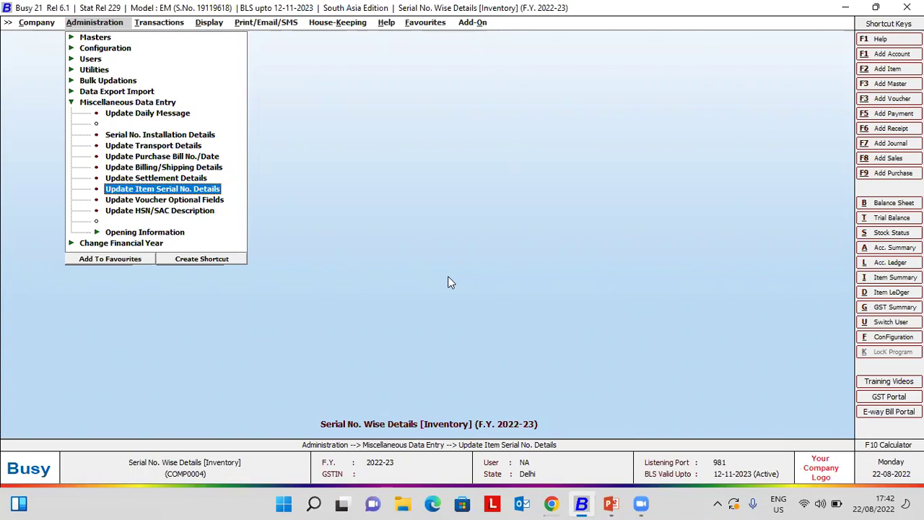
pyautogui.press('Right')
pyautogui.press('Right')
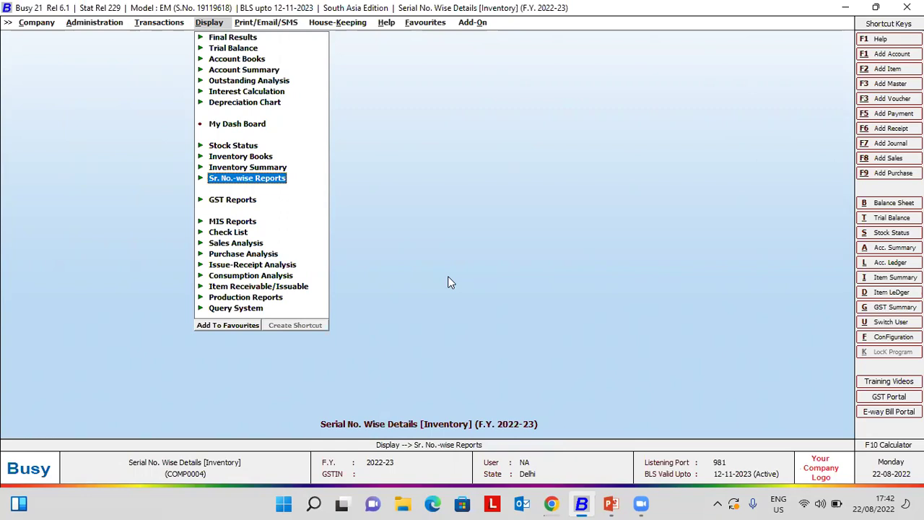
# - Expand Sr. No.-wise Reports and step through Stock, History, Ageing and Installation reports
pyautogui.press('Return')
pyautogui.press('Down')
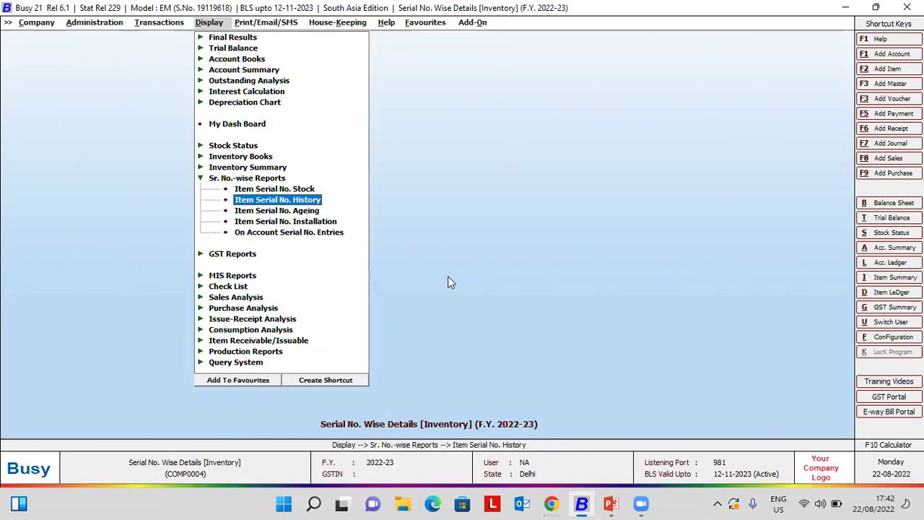
pyautogui.press('Up')
pyautogui.press('Down')
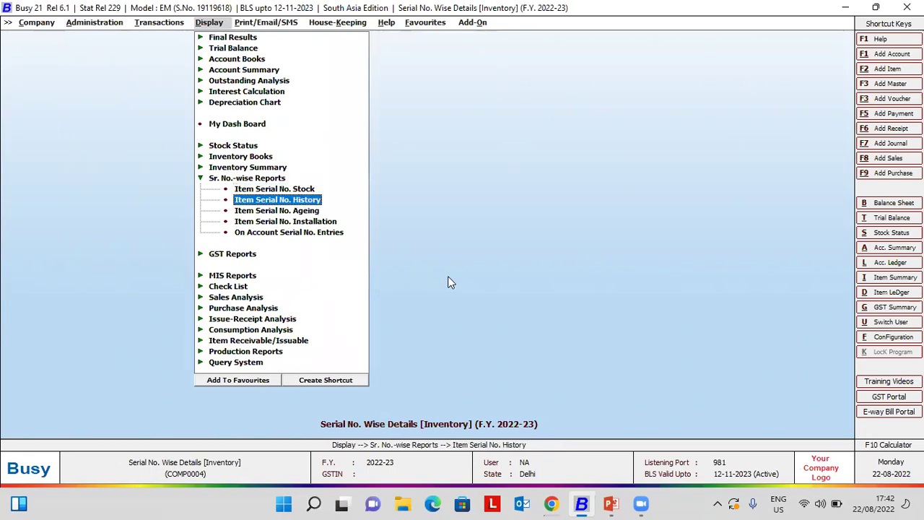
pyautogui.press('Down')
pyautogui.press('Down')
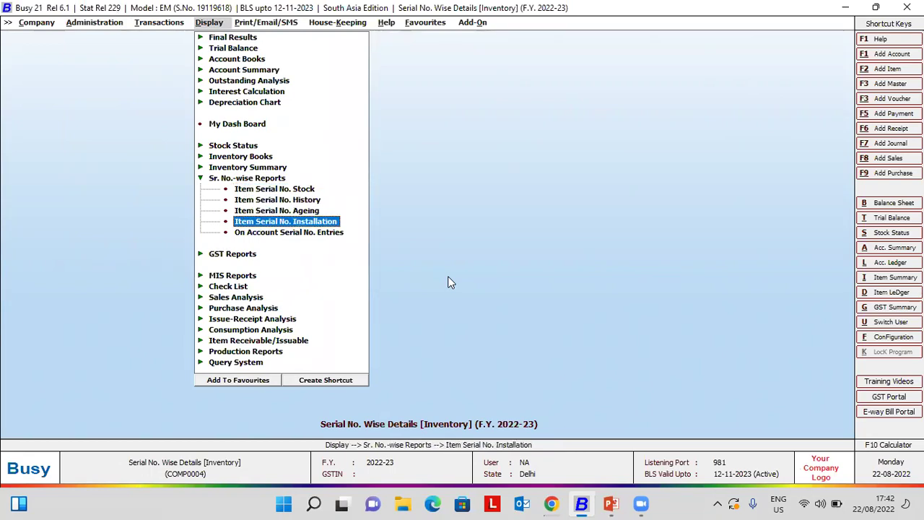
pyautogui.press('Down')
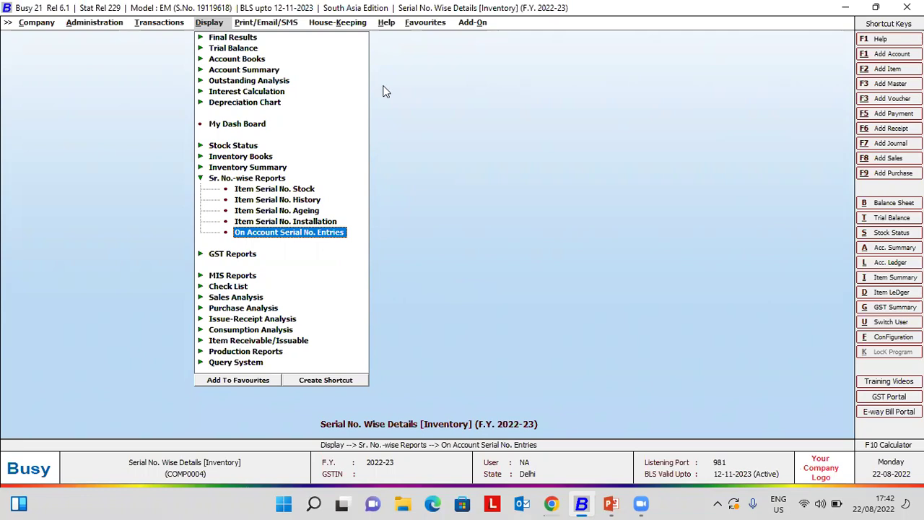
pyautogui.press('Return')
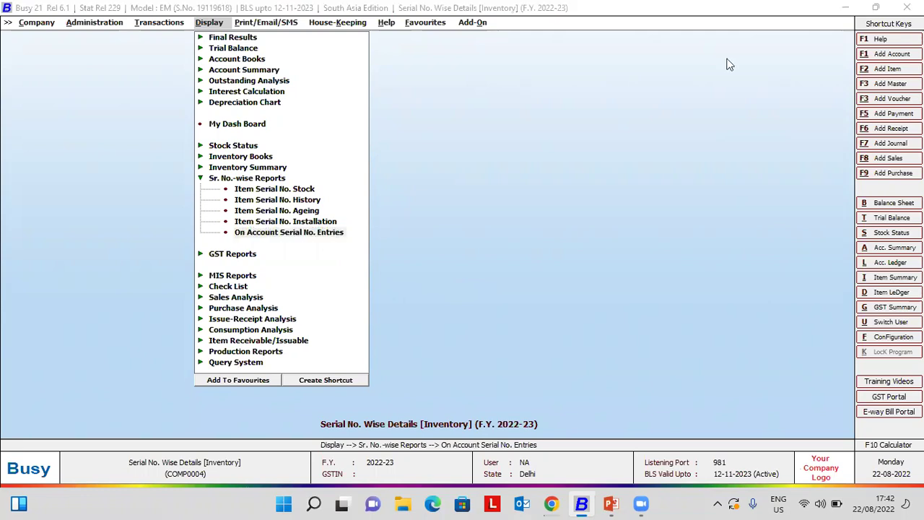